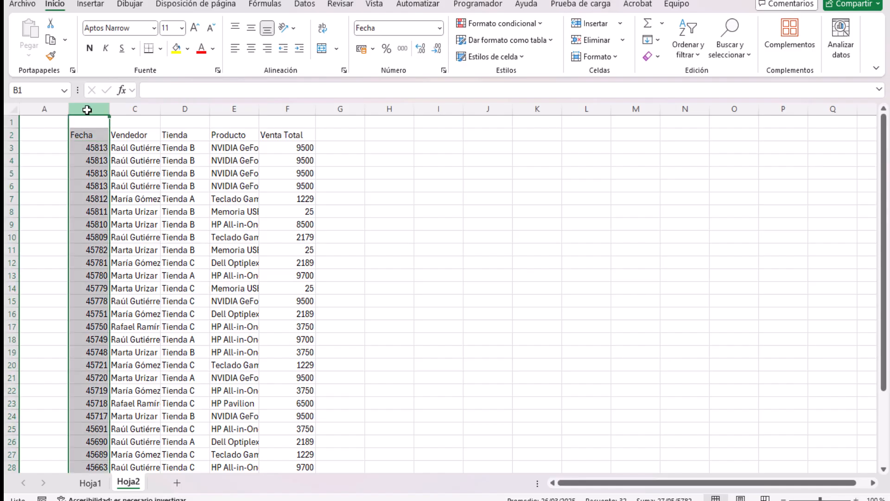
# Format the Fecha column as short date and the Venta Total column as currency.
pyautogui.click(439, 28)
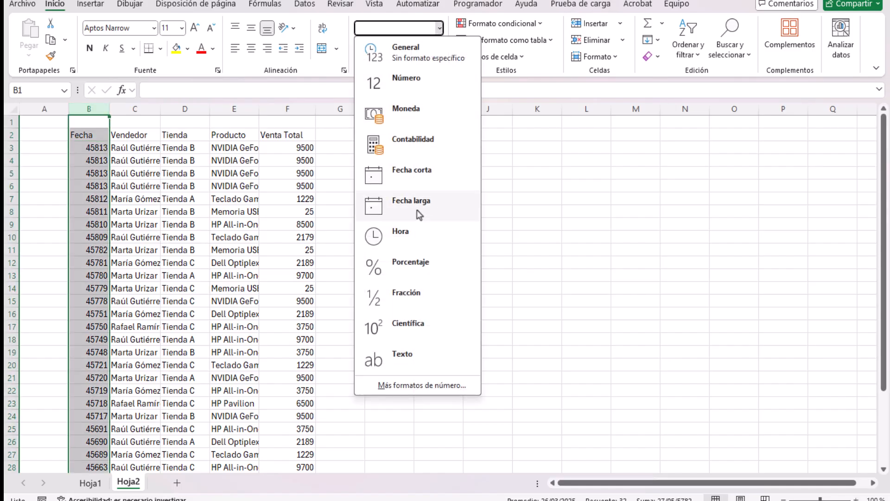
pyautogui.click(414, 171)
pyautogui.click(287, 108)
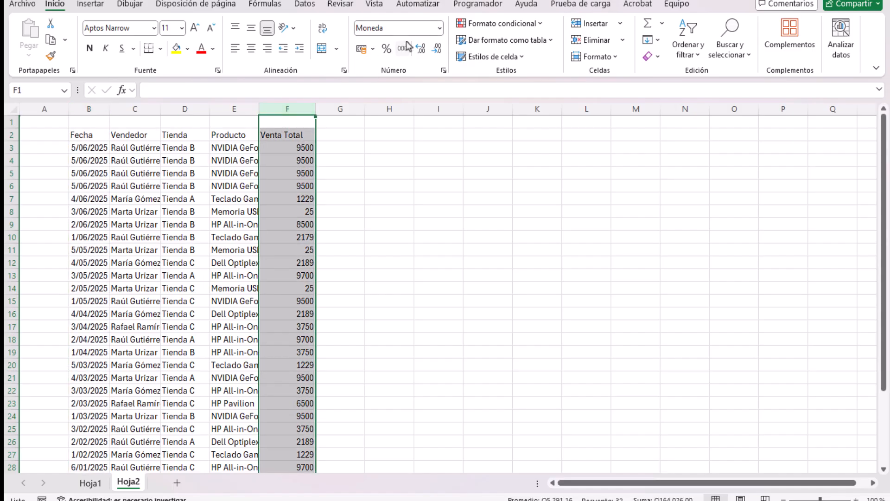
pyautogui.click(439, 29)
pyautogui.click(410, 111)
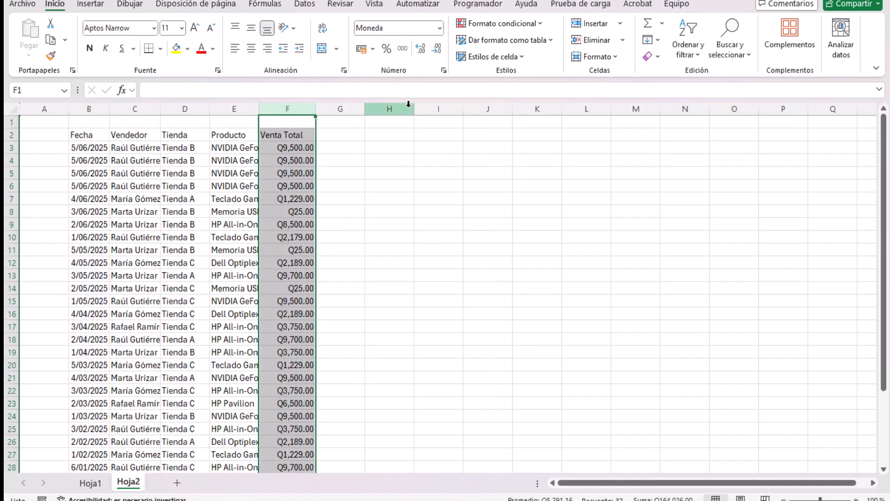
pyautogui.scroll(-3, 198, 360)
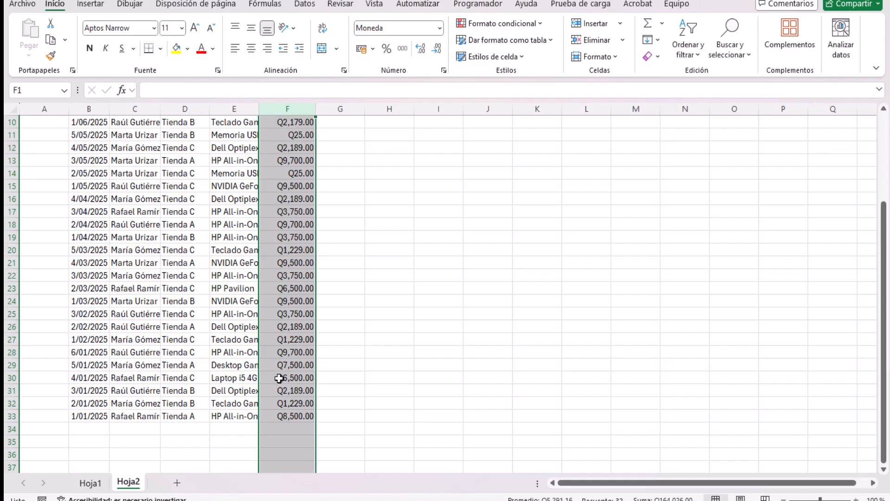
pyautogui.scroll(3, 279, 379)
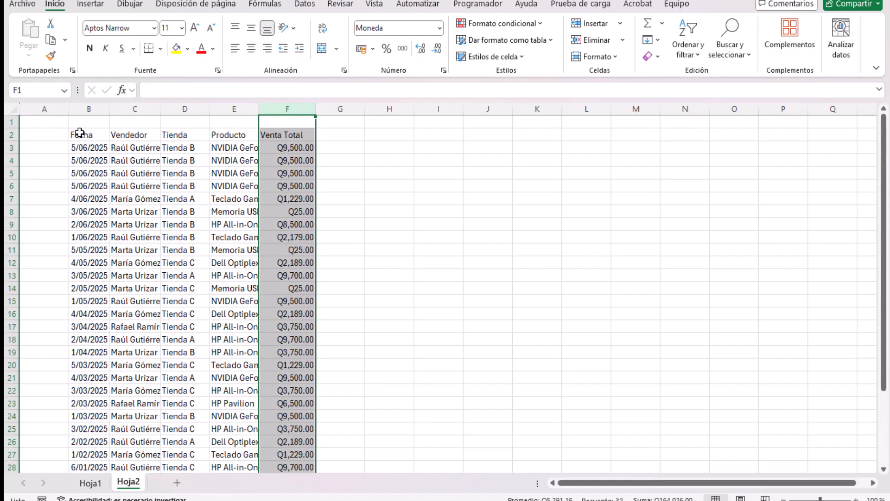
pyautogui.click(79, 133)
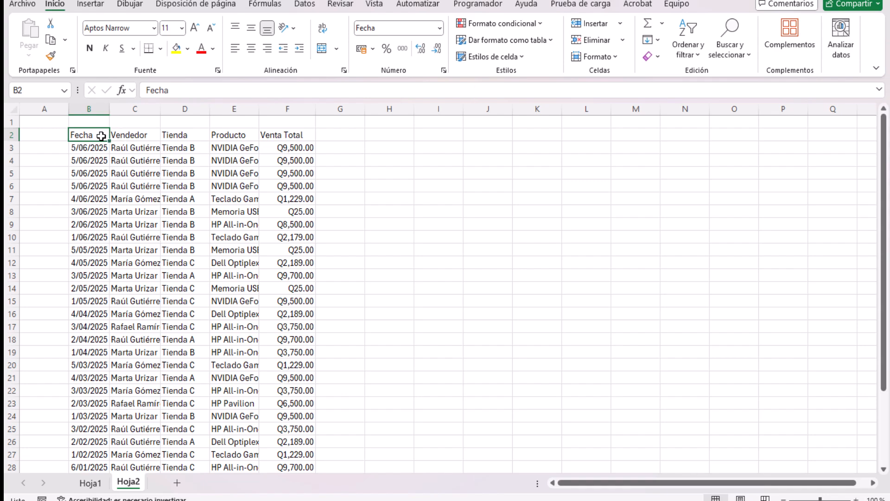
pyautogui.click(131, 134)
pyautogui.click(172, 134)
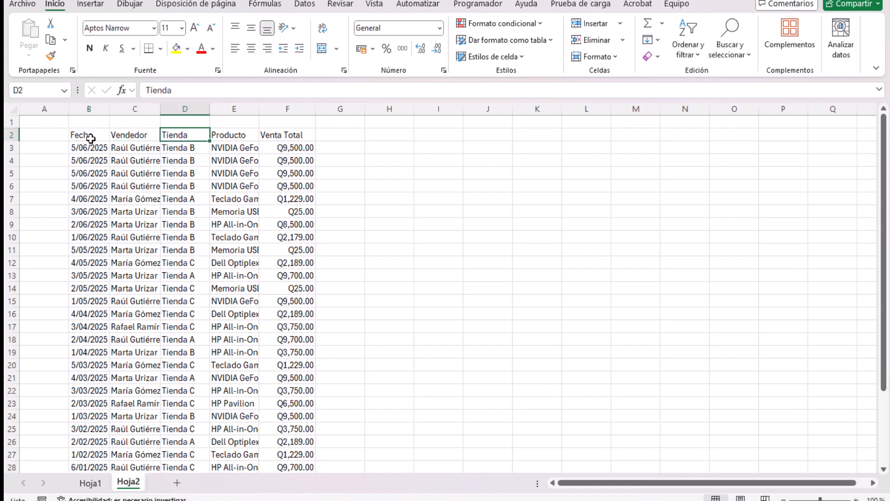
pyautogui.click(91, 137)
pyautogui.click(127, 137)
pyautogui.click(93, 133)
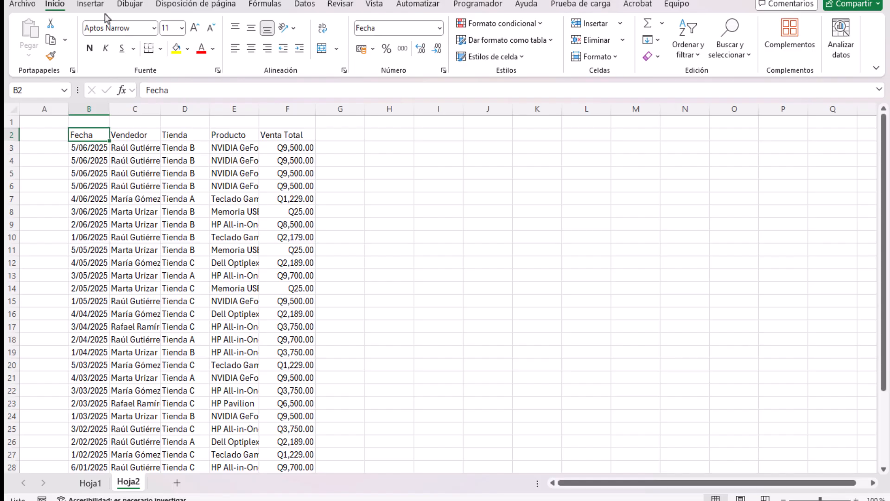
pyautogui.click(91, 4)
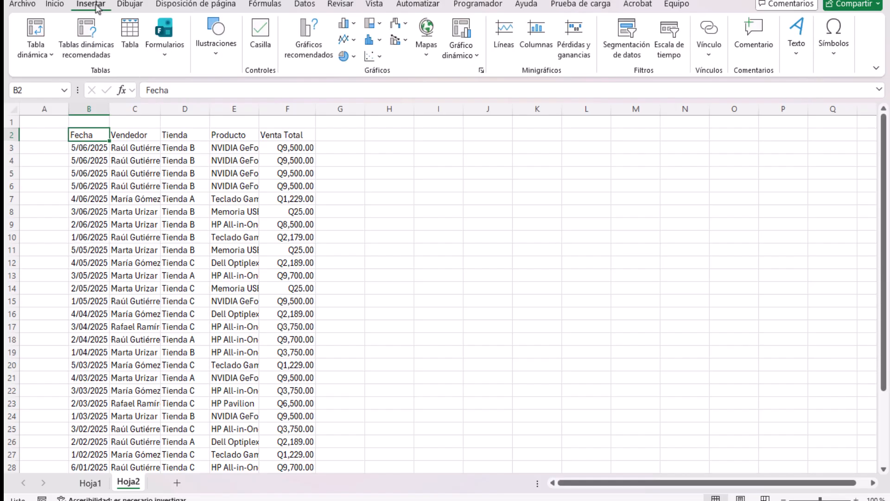
pyautogui.click(130, 5)
pyautogui.click(175, 4)
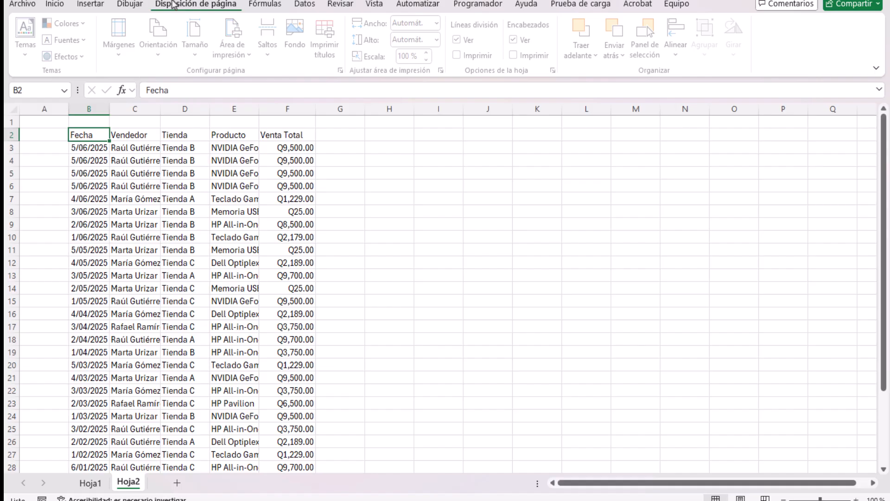
pyautogui.click(268, 5)
# Turn on filtering for the sales table from its header row.
pyautogui.click(304, 5)
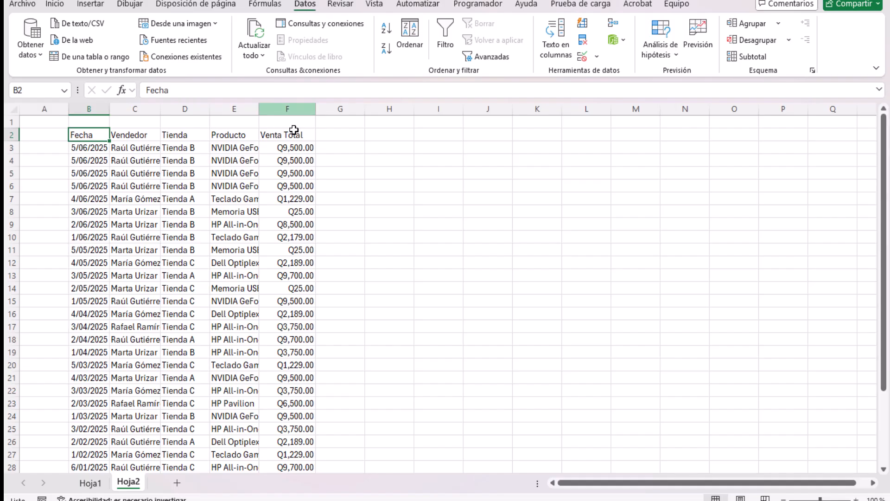
pyautogui.click(134, 135)
pyautogui.click(198, 133)
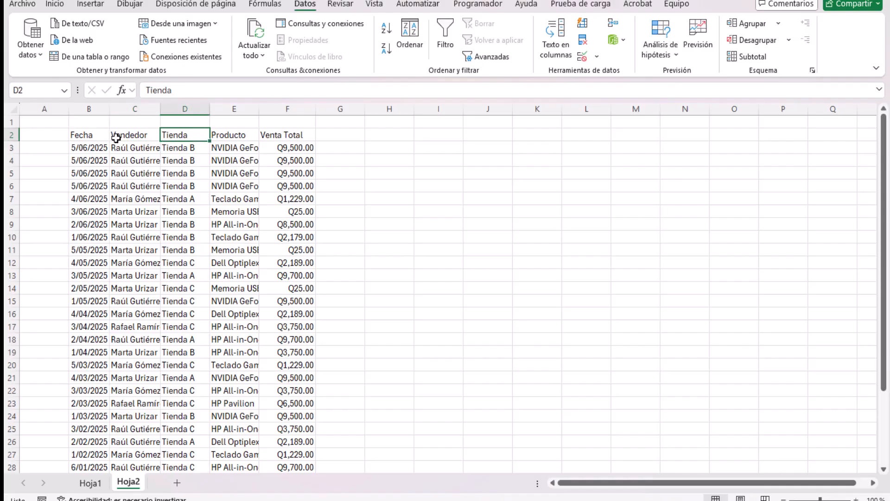
pyautogui.click(116, 135)
pyautogui.click(72, 135)
pyautogui.click(111, 135)
pyautogui.click(100, 134)
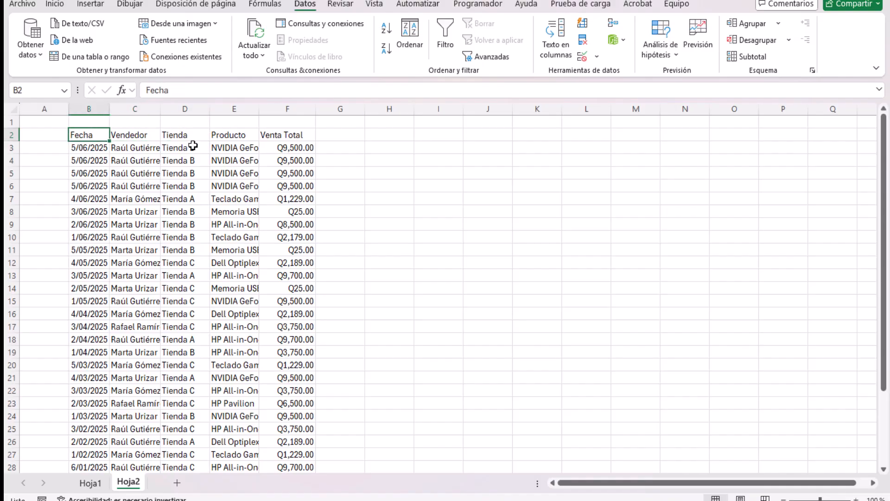
pyautogui.click(140, 134)
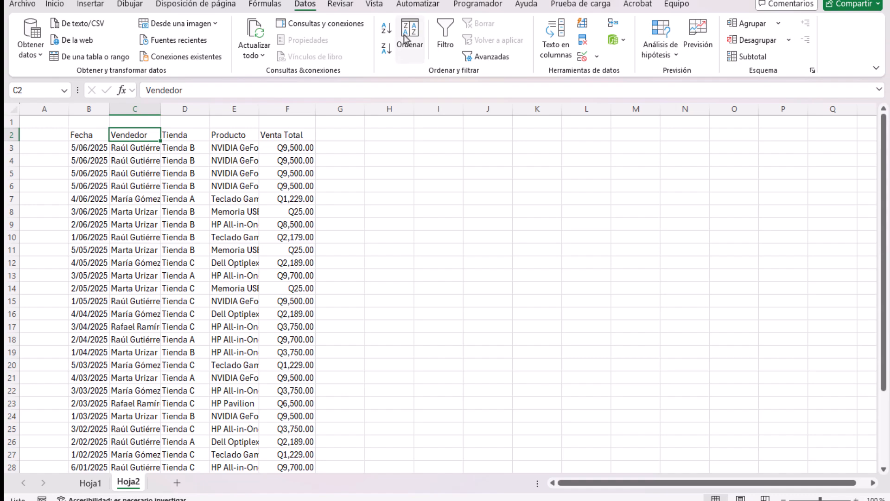
pyautogui.click(444, 33)
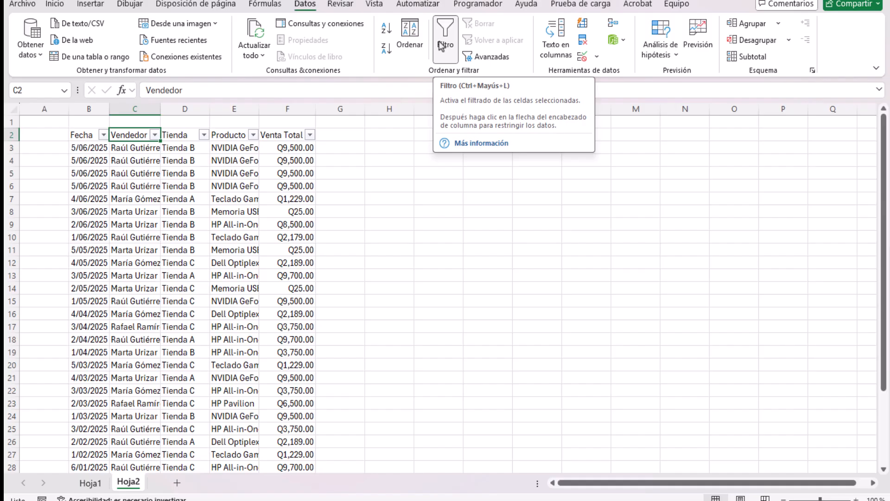
pyautogui.click(185, 159)
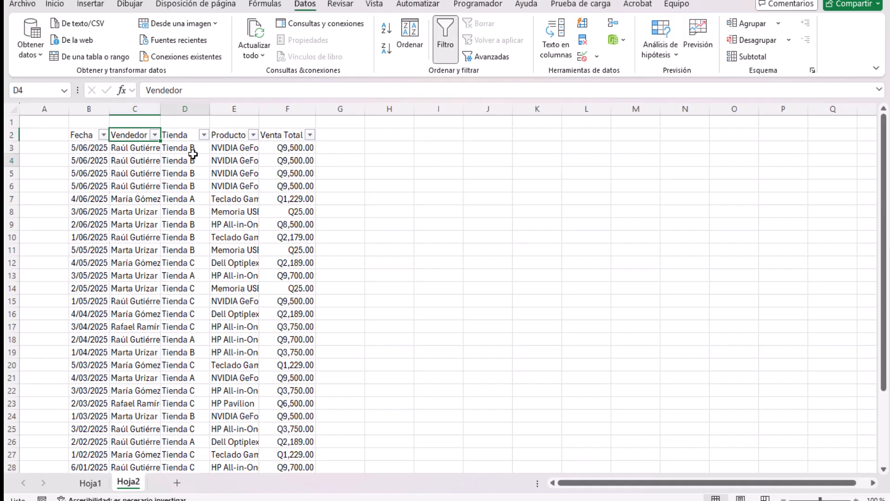
# Filter the Fecha column to show only enero and marzo of 2025.
pyautogui.click(103, 135)
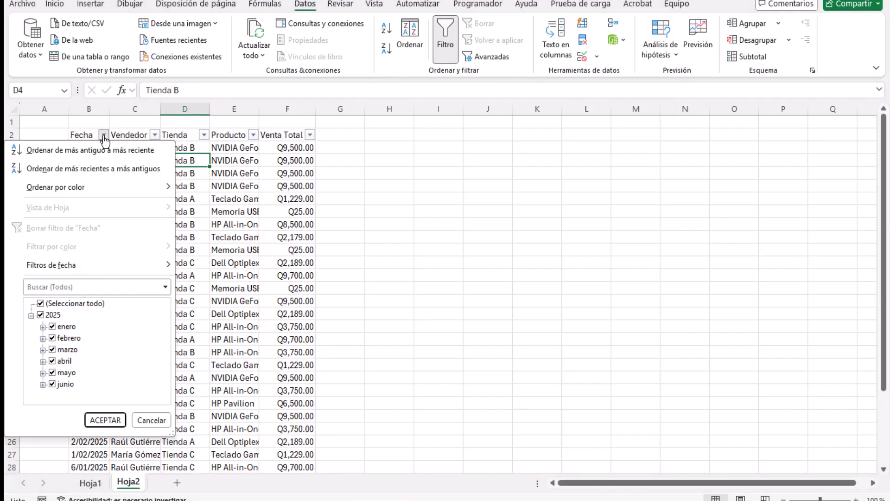
pyautogui.click(42, 305)
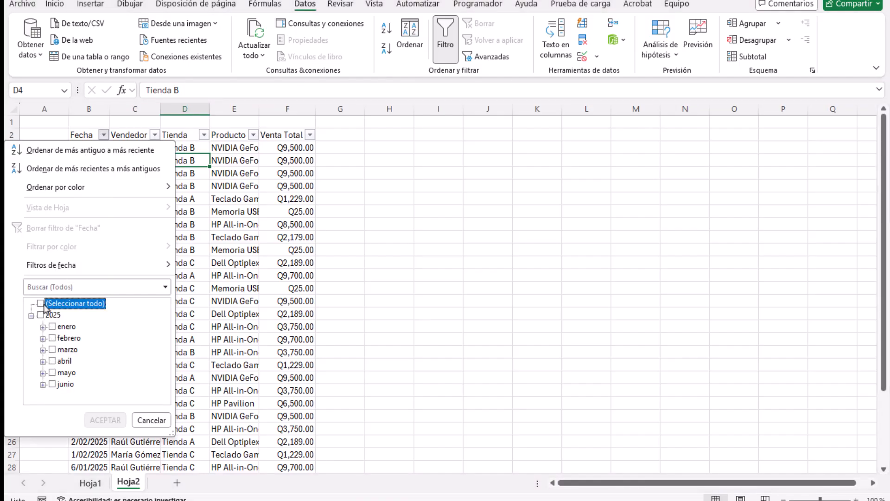
pyautogui.click(52, 326)
pyautogui.click(53, 349)
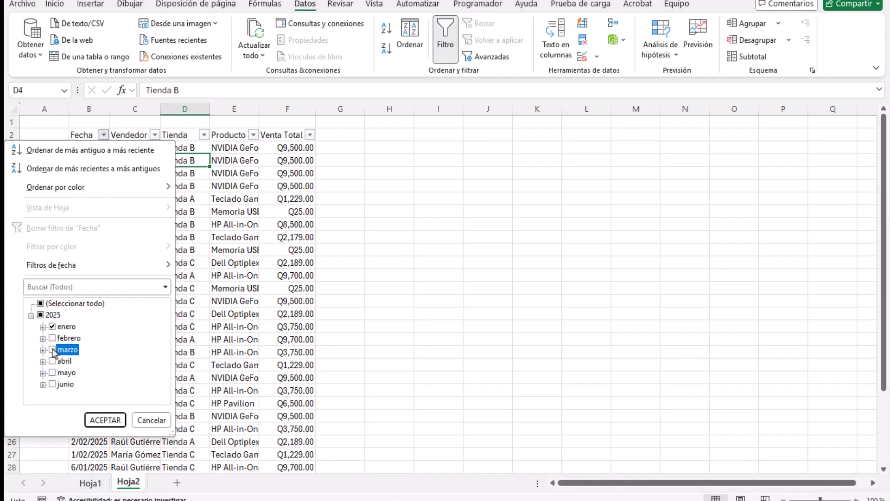
pyautogui.click(103, 419)
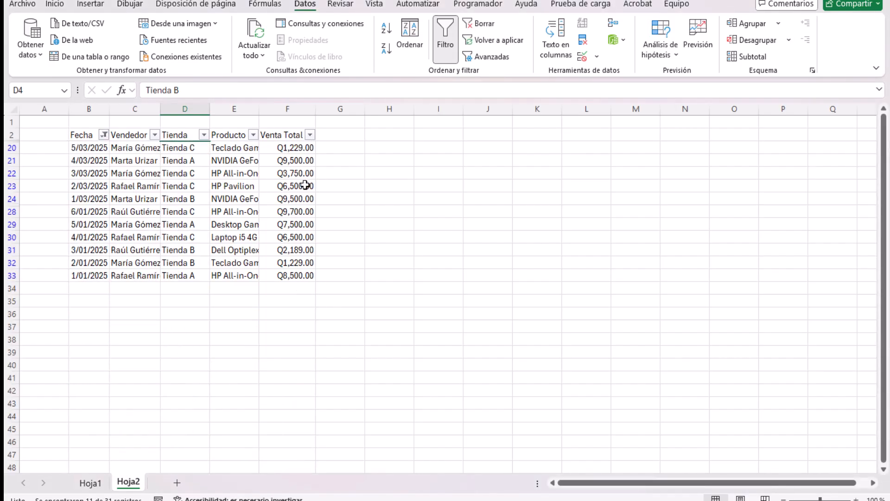
# Insert an AutoSum in F34 below Venta Total, giving the formula =SUBTOTALES(9;F3:F33).
pyautogui.click(262, 283)
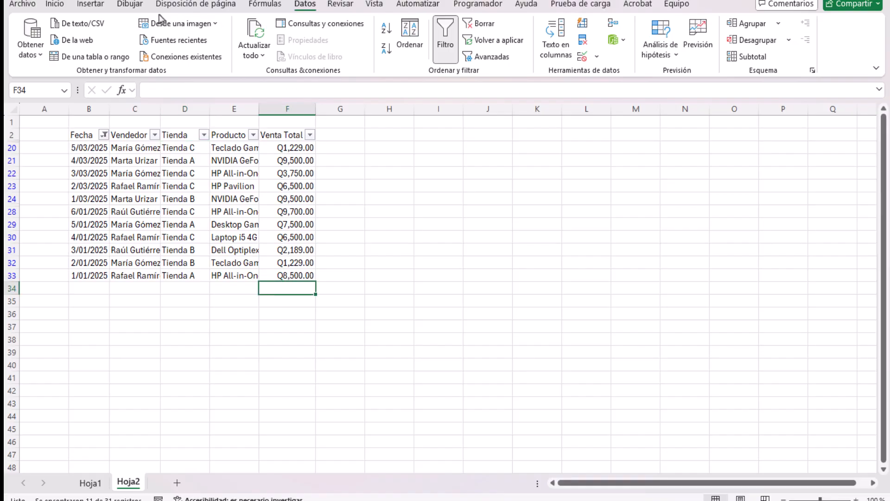
pyautogui.click(265, 3)
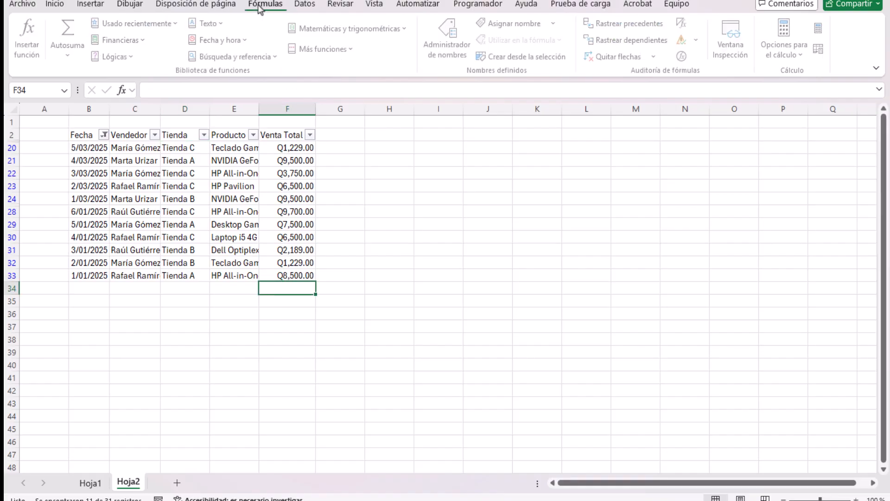
pyautogui.click(72, 30)
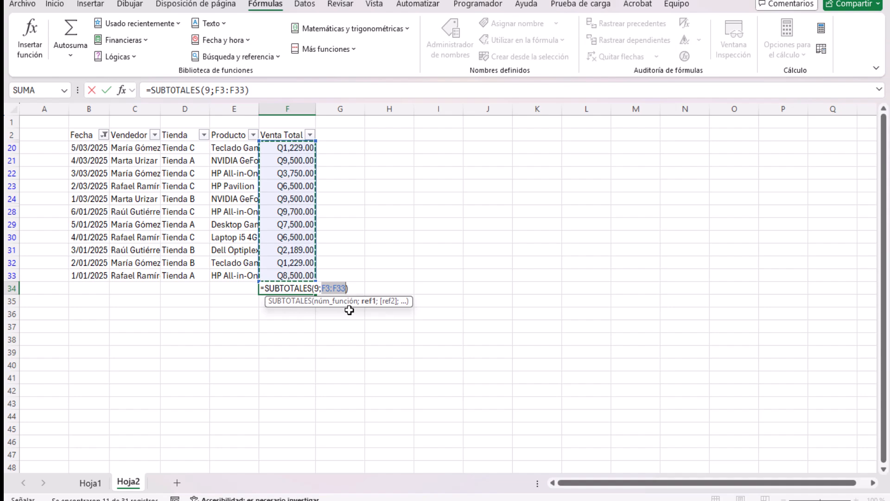
pyautogui.press('Return')
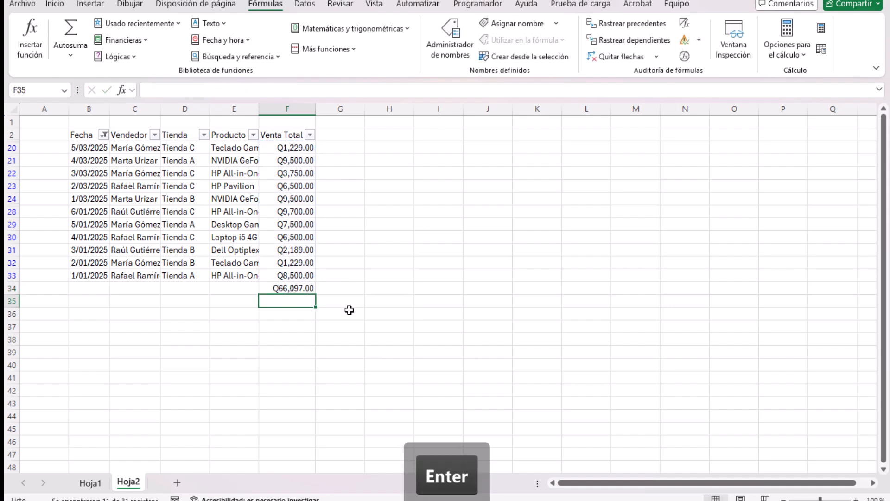
pyautogui.click(301, 288)
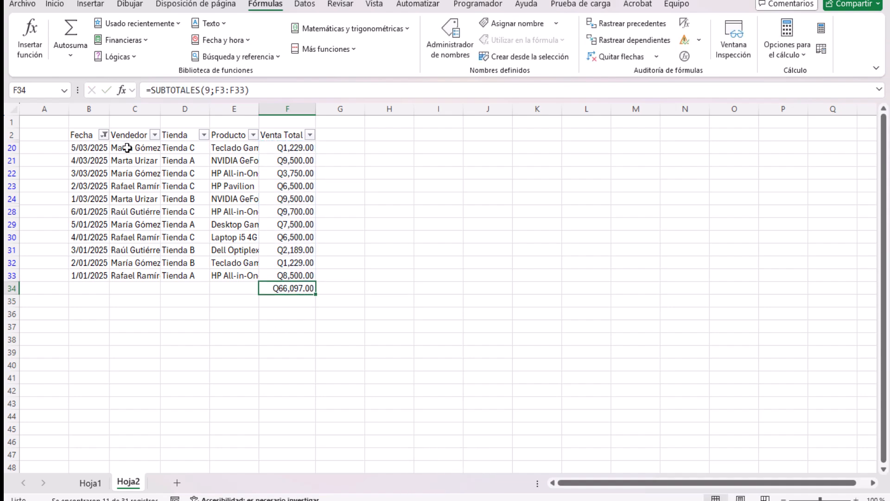
# Add mayo to the months shown by the Fecha filter.
pyautogui.click(104, 135)
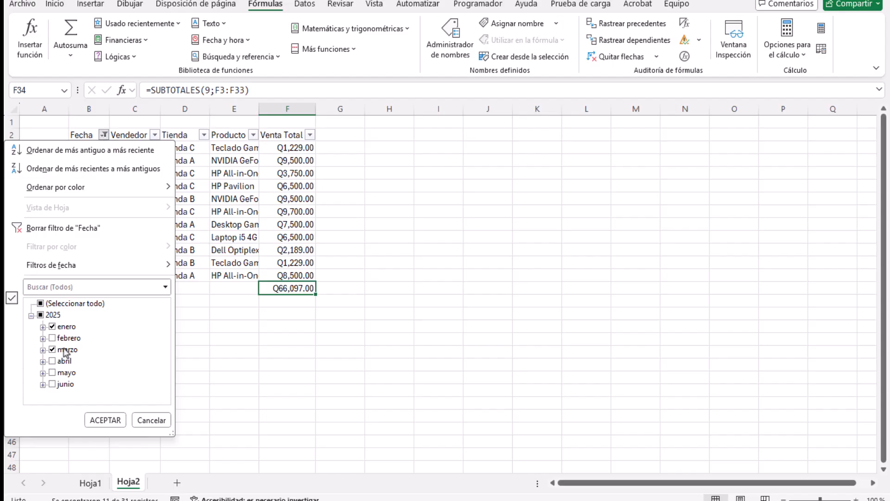
pyautogui.click(53, 373)
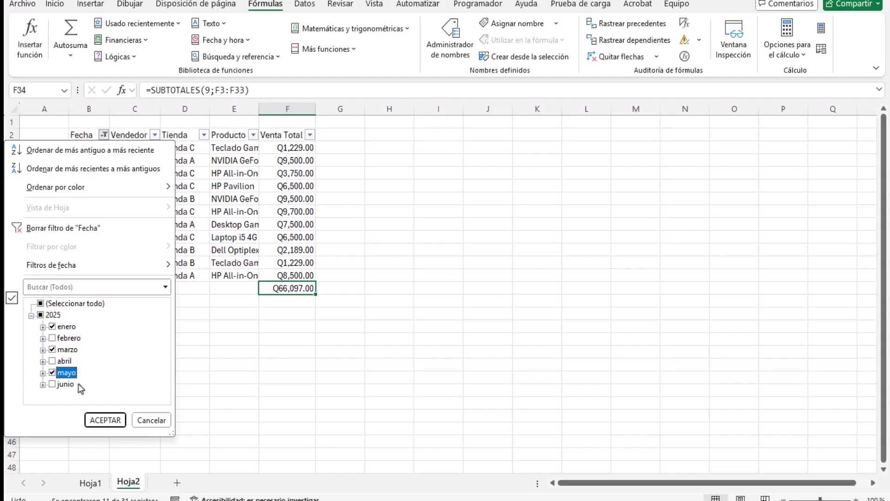
pyautogui.click(98, 419)
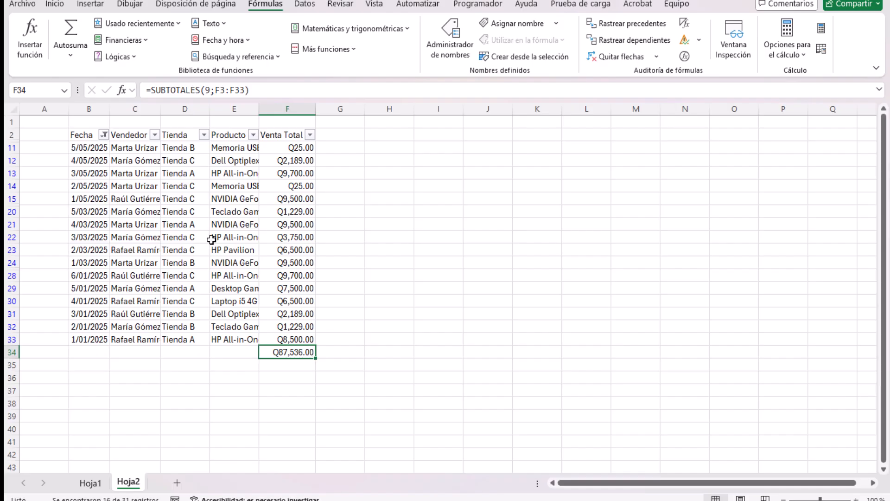
# Reset the Fecha filter to include all dates and check the subtotal below Venta Total.
pyautogui.click(104, 135)
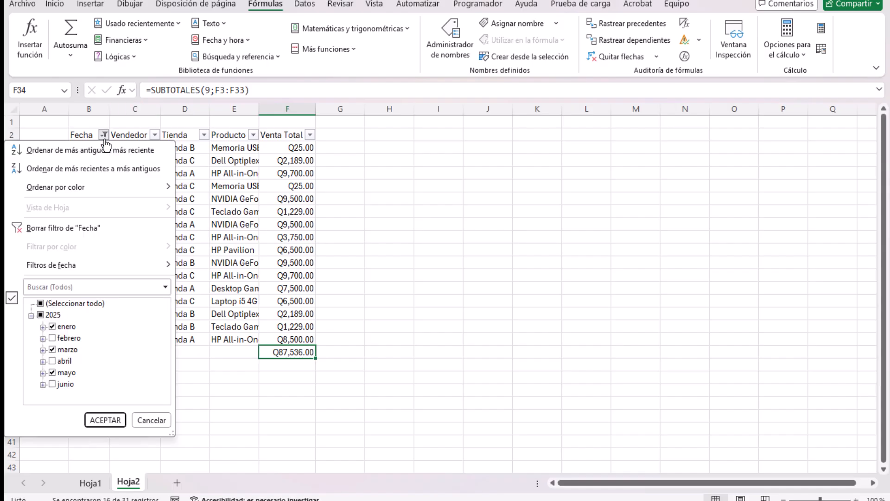
pyautogui.click(47, 305)
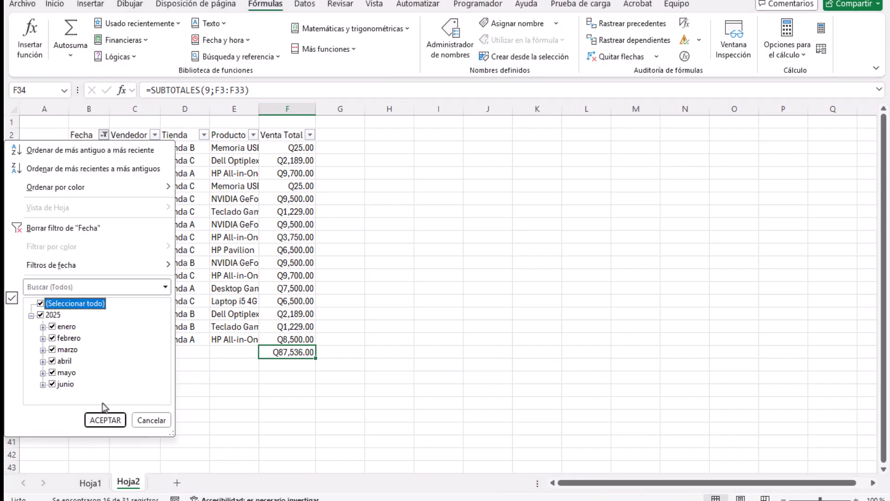
pyautogui.click(105, 420)
pyautogui.scroll(-3, 347, 377)
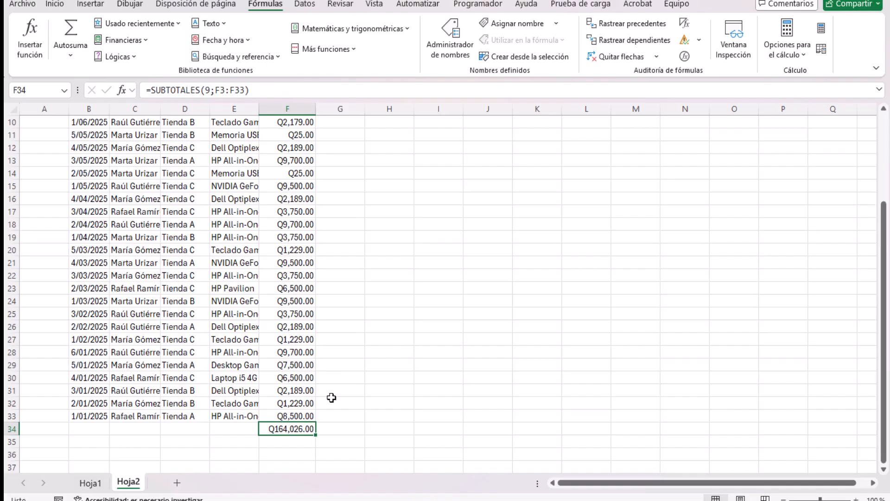
pyautogui.scroll(3, 185, 160)
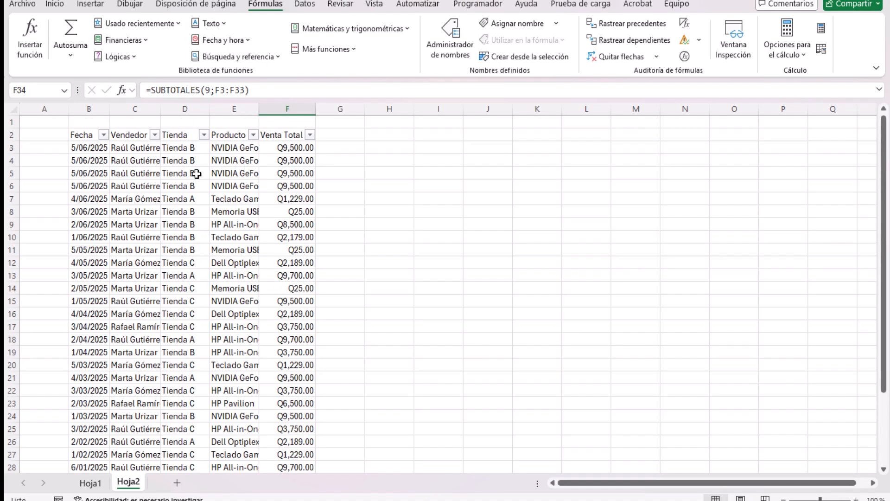
# Filter the Tienda column to show only Tienda A and Tienda C.
pyautogui.click(204, 135)
pyautogui.click(81, 302)
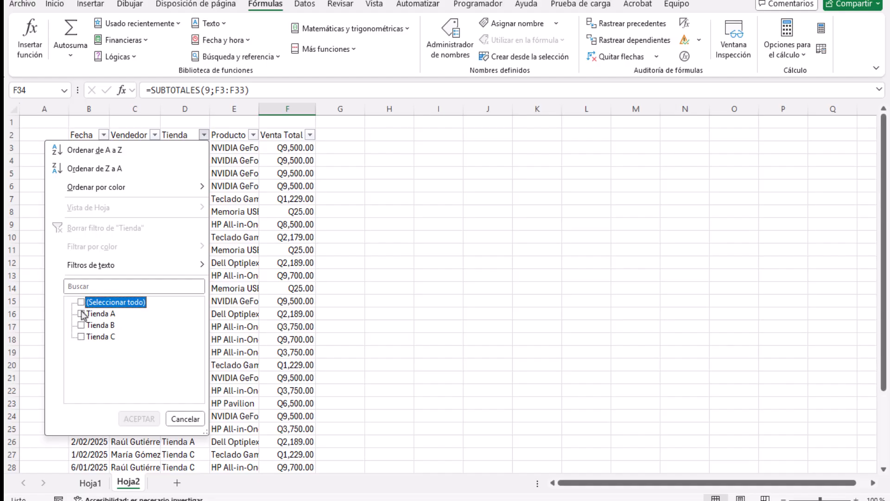
pyautogui.click(81, 315)
pyautogui.click(94, 335)
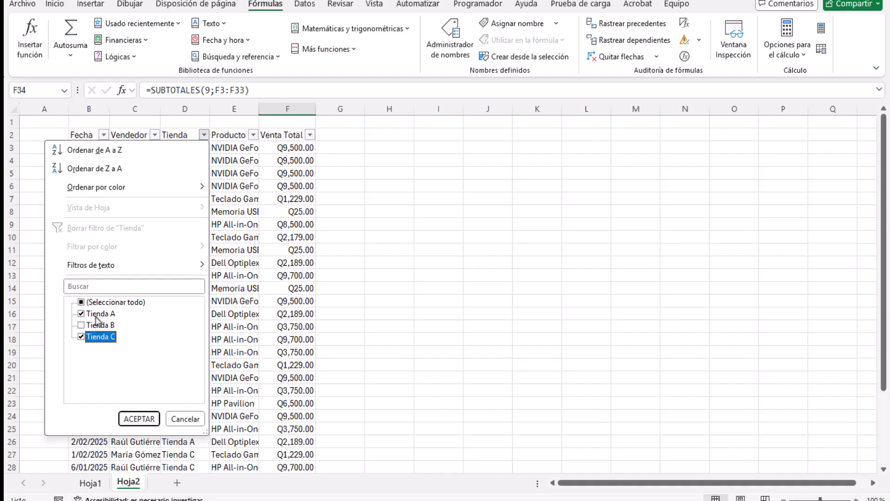
pyautogui.click(139, 418)
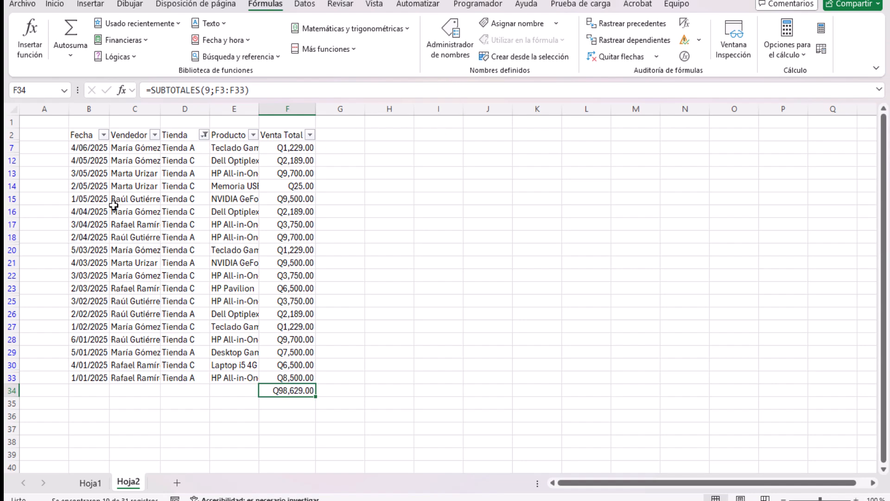
# Clear the Tienda column filter so all stores are included and check the subtotal below Venta Total.
pyautogui.click(203, 134)
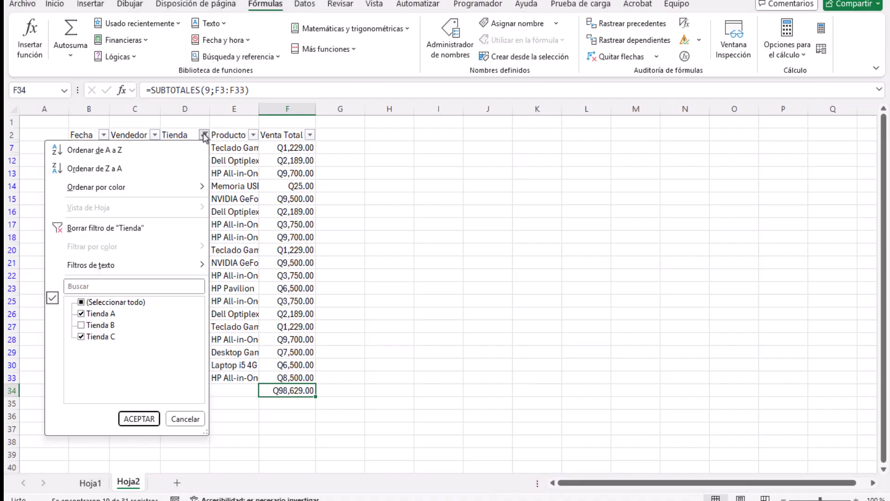
pyautogui.click(103, 227)
pyautogui.scroll(-4, 325, 325)
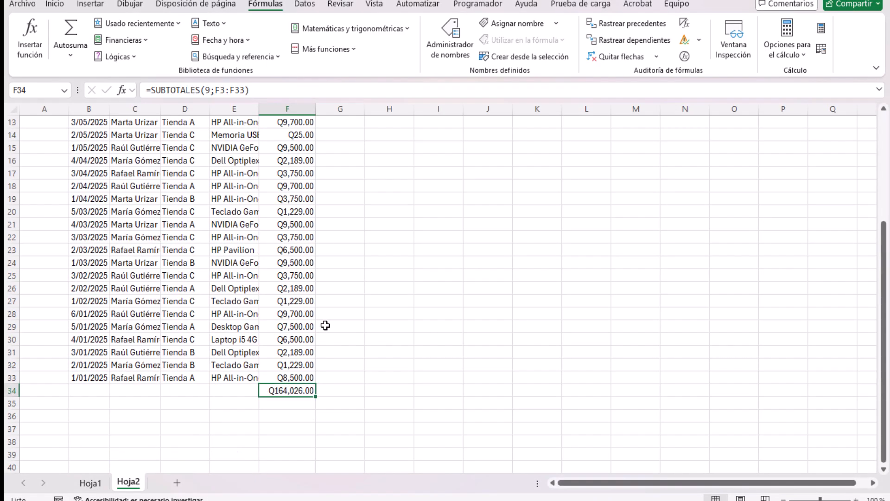
pyautogui.scroll(4, 332, 326)
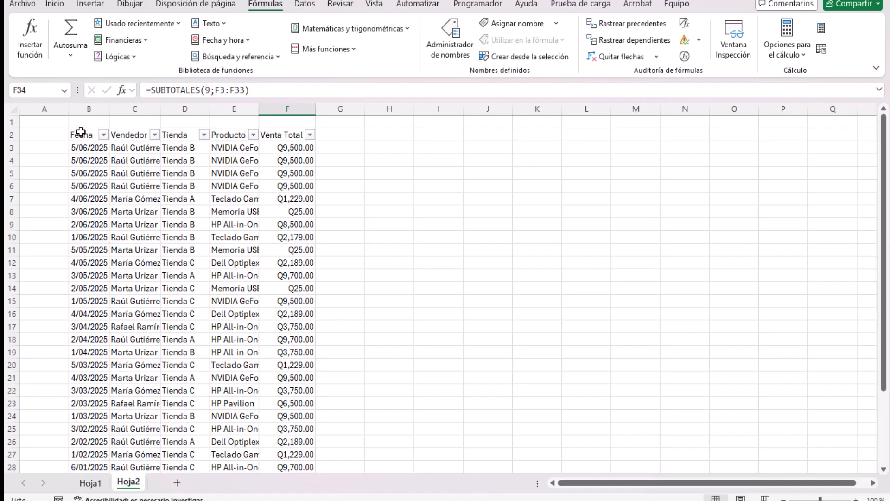
# Select the sales data range B2:F34, including the headers and the subtotal row.
pyautogui.moveTo(82, 133); pyautogui.dragTo(285, 453)
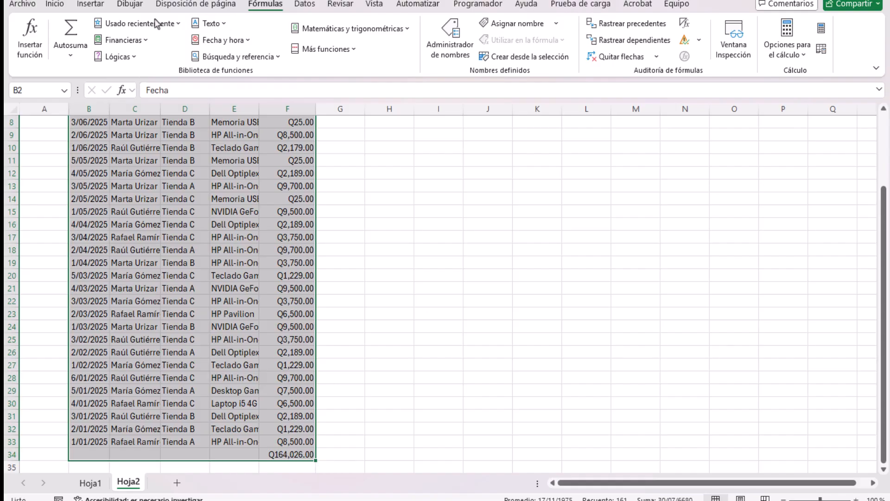
pyautogui.click(55, 5)
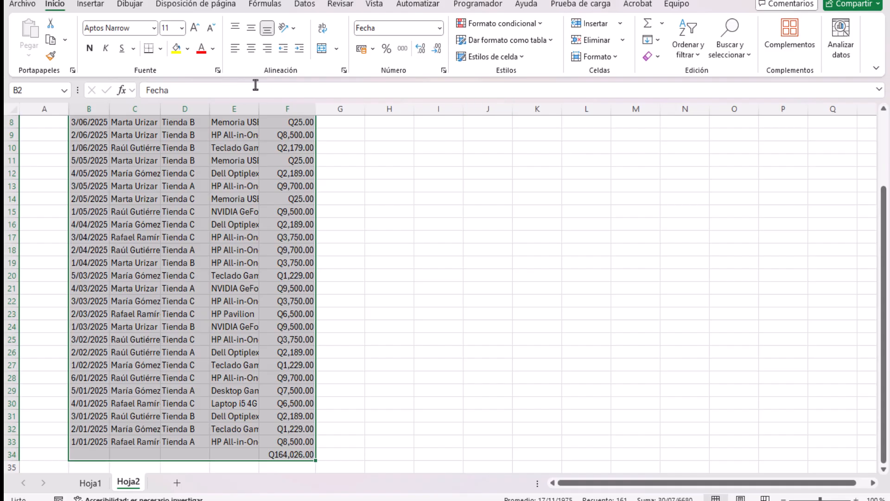
pyautogui.click(202, 6)
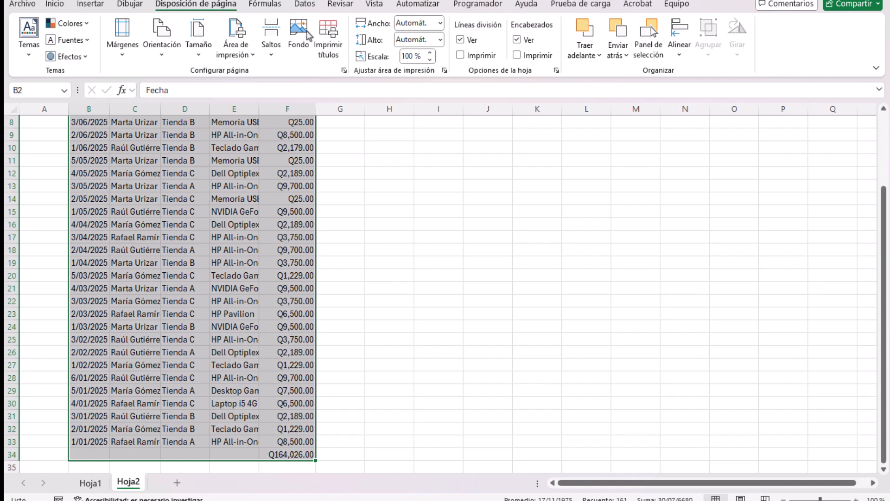
pyautogui.click(270, 6)
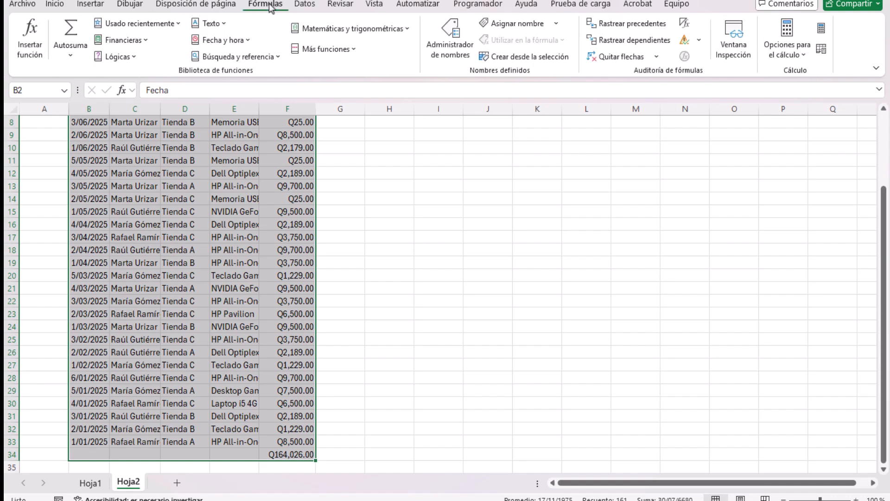
pyautogui.click(90, 6)
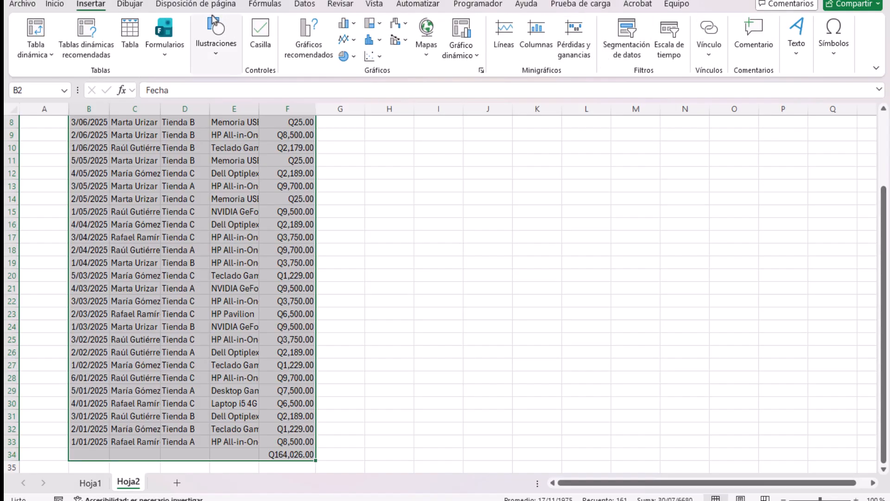
pyautogui.click(339, 6)
pyautogui.click(494, 244)
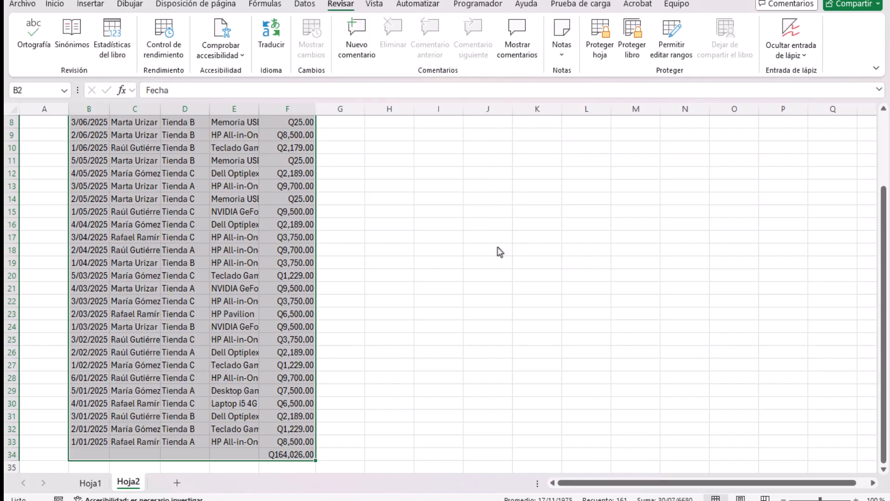
pyautogui.click(374, 6)
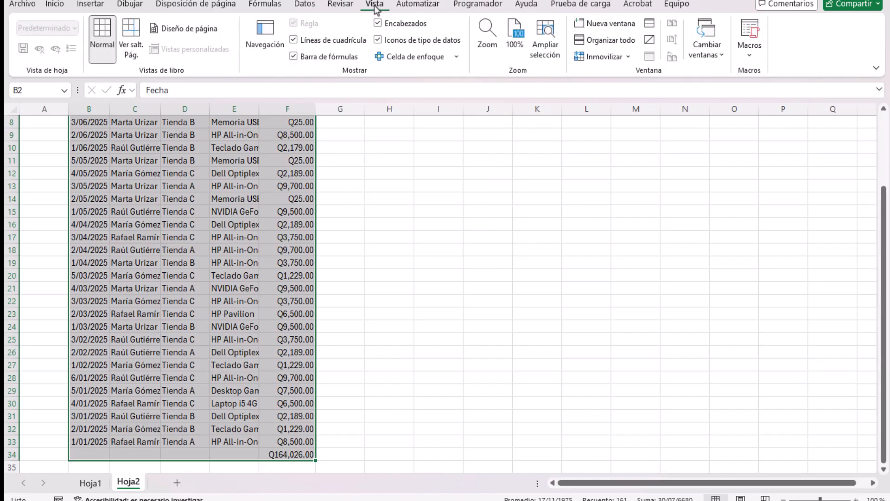
pyautogui.click(466, 6)
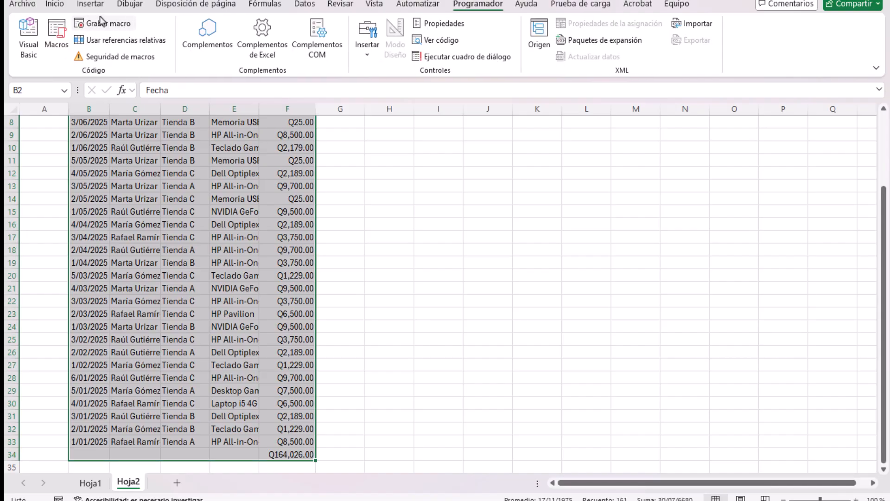
# Format the selected range $B$2:$F$34 as a table with headers, using the light blue style with a solid header row.
pyautogui.click(54, 4)
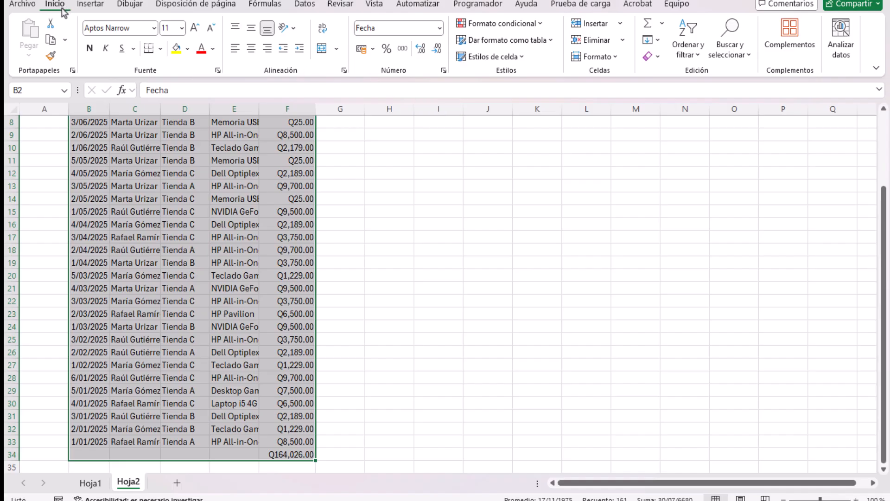
pyautogui.click(521, 58)
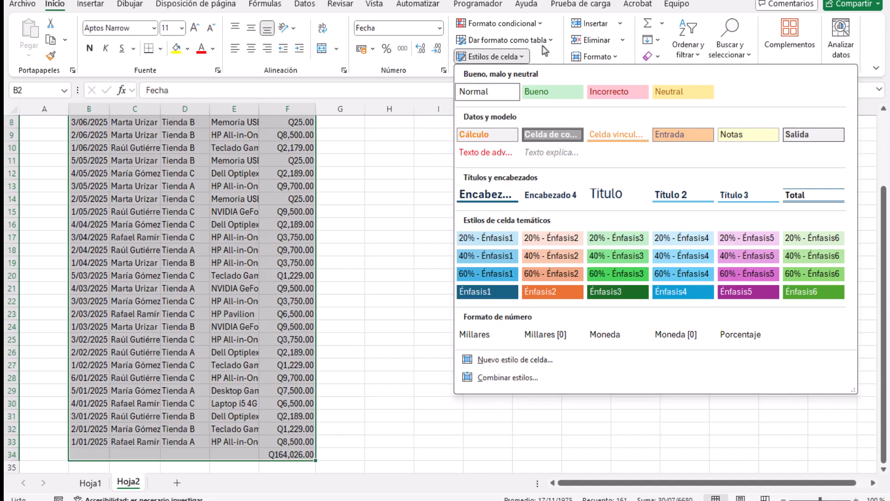
pyautogui.click(552, 40)
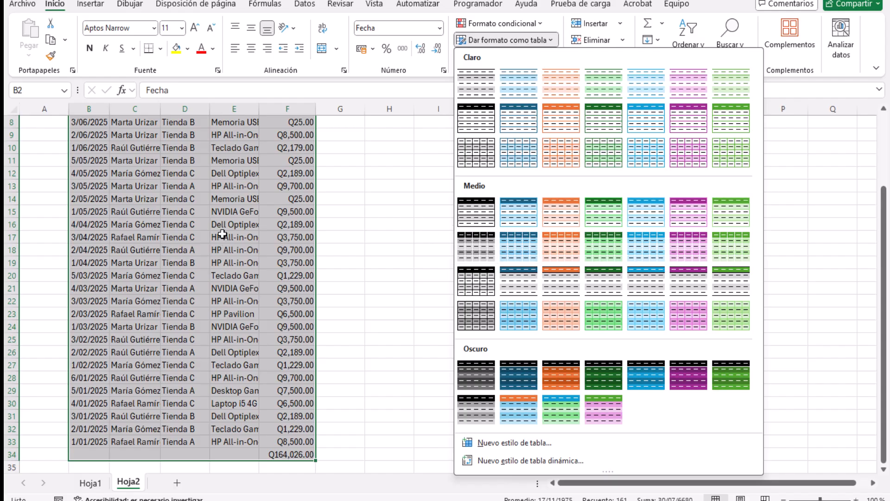
pyautogui.scroll(3, 222, 234)
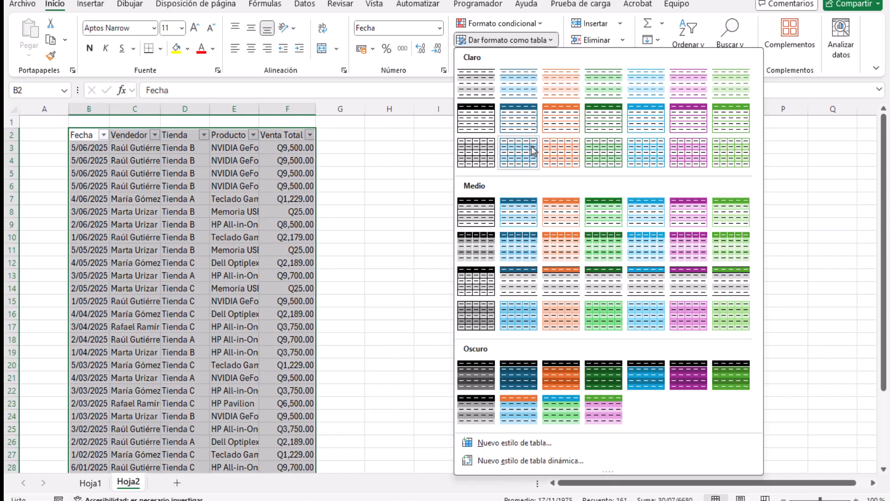
pyautogui.click(519, 120)
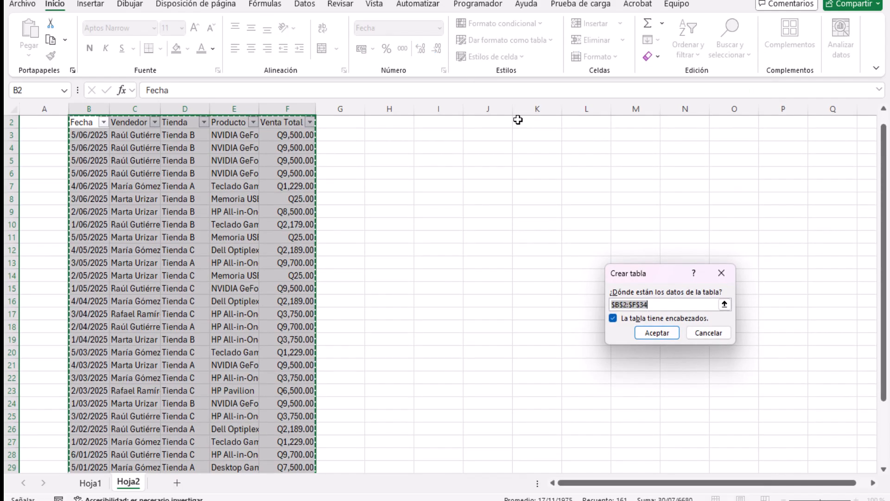
pyautogui.click(657, 332)
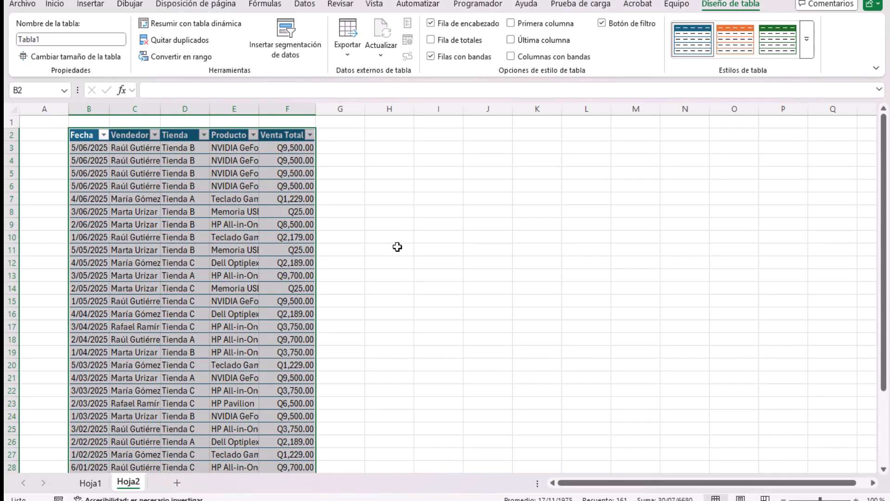
# Delete the whole of row 34, which holds the manual subtotal at the end of the table.
pyautogui.scroll(-5, 324, 260)
pyautogui.scroll(3, 328, 263)
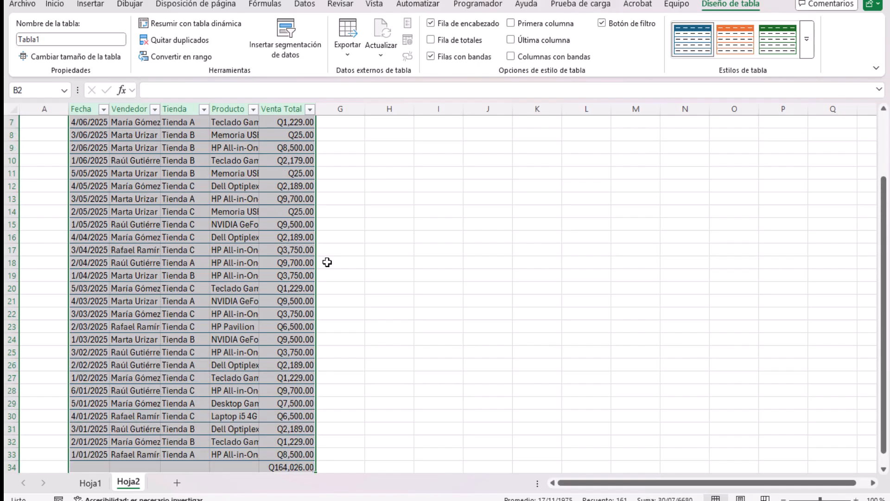
pyautogui.scroll(-5, 328, 262)
pyautogui.scroll(4, 327, 261)
pyautogui.scroll(-2, 328, 261)
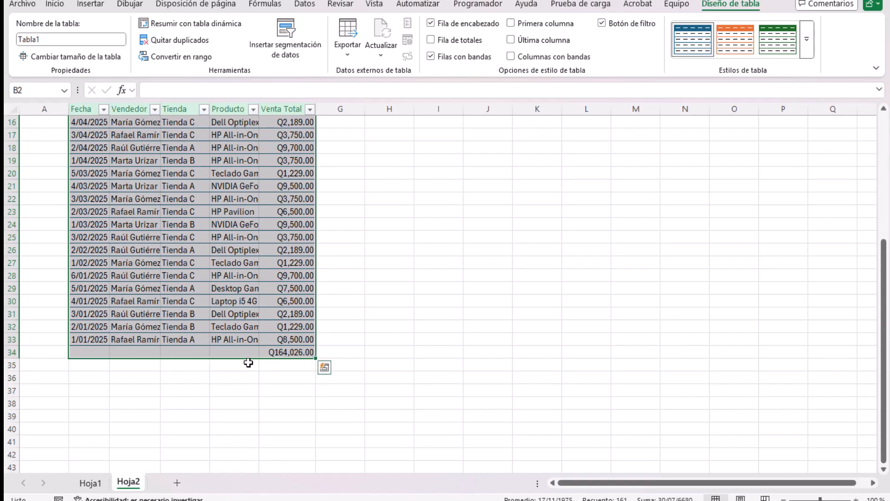
pyautogui.click(234, 353)
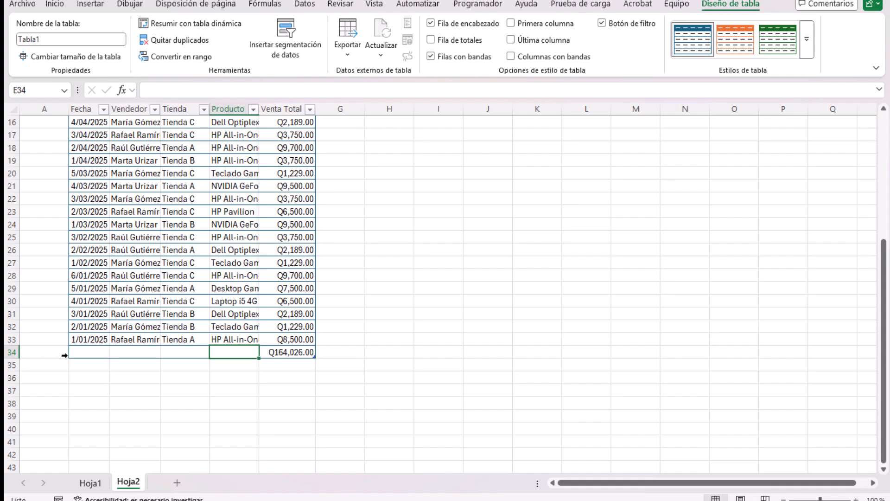
pyautogui.click(10, 352)
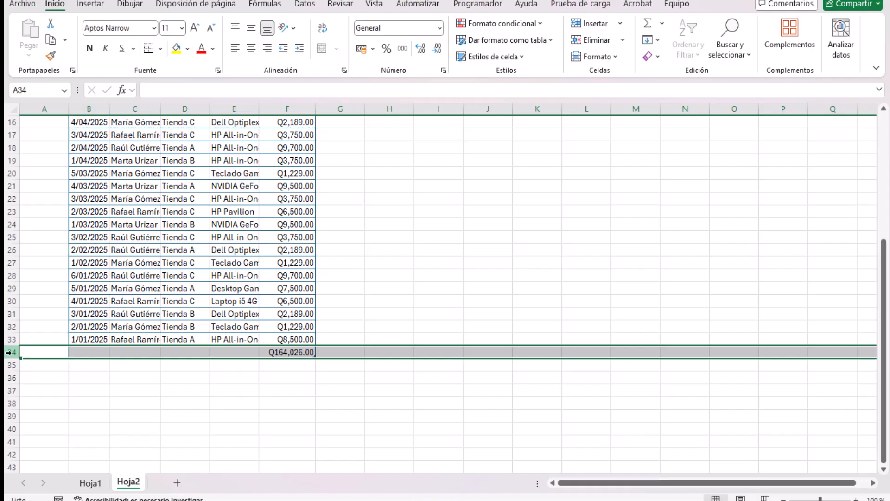
pyautogui.hotkey('ctrl', '-')
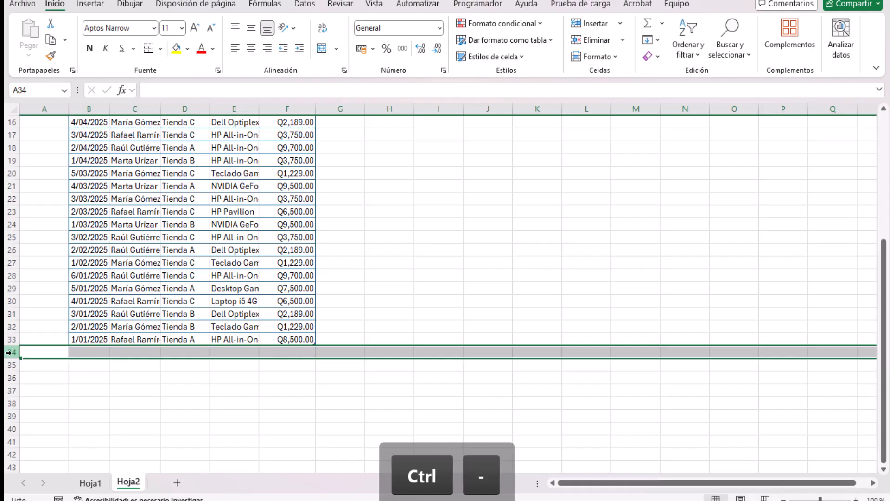
pyautogui.click(167, 366)
# Turn on the totals row (Fila de totales) for the sales table.
pyautogui.scroll(4, 339, 269)
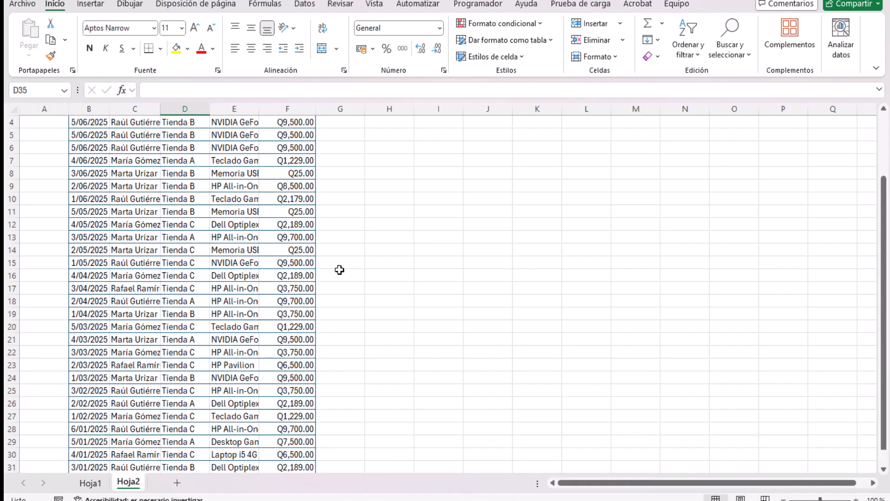
pyautogui.scroll(1, 340, 270)
pyautogui.scroll(-5, 343, 287)
pyautogui.click(294, 339)
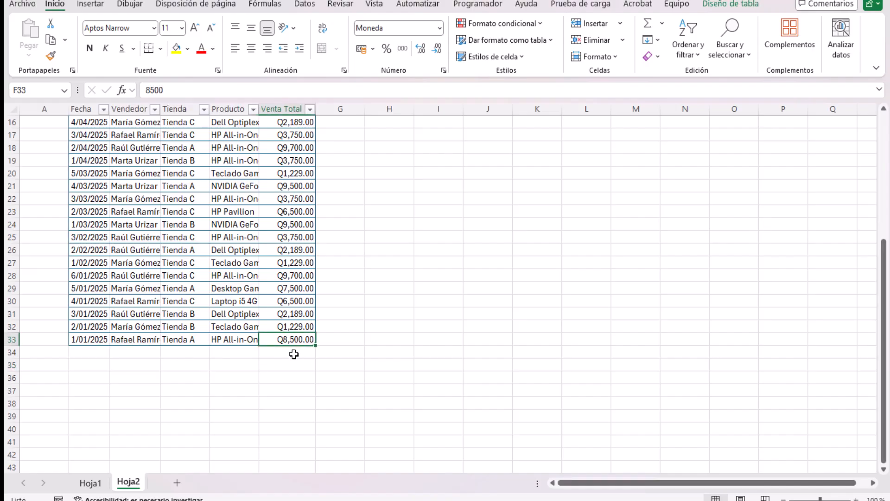
pyautogui.click(294, 354)
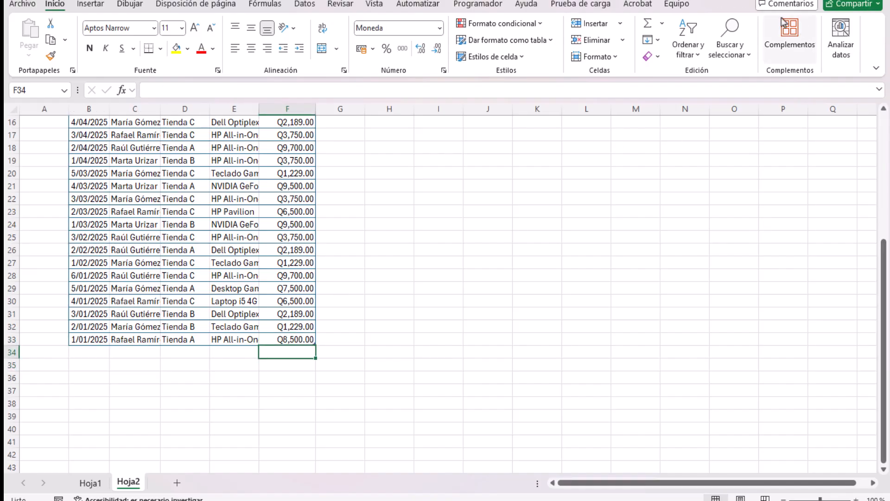
pyautogui.click(197, 301)
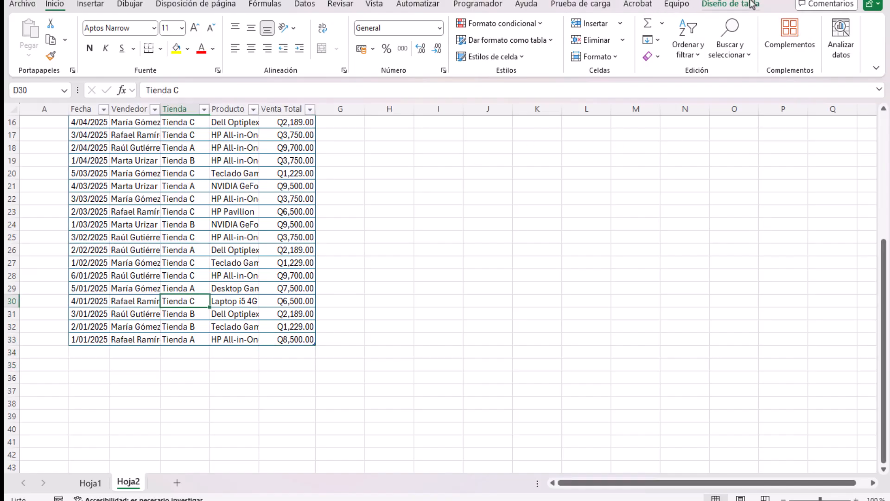
pyautogui.click(753, 4)
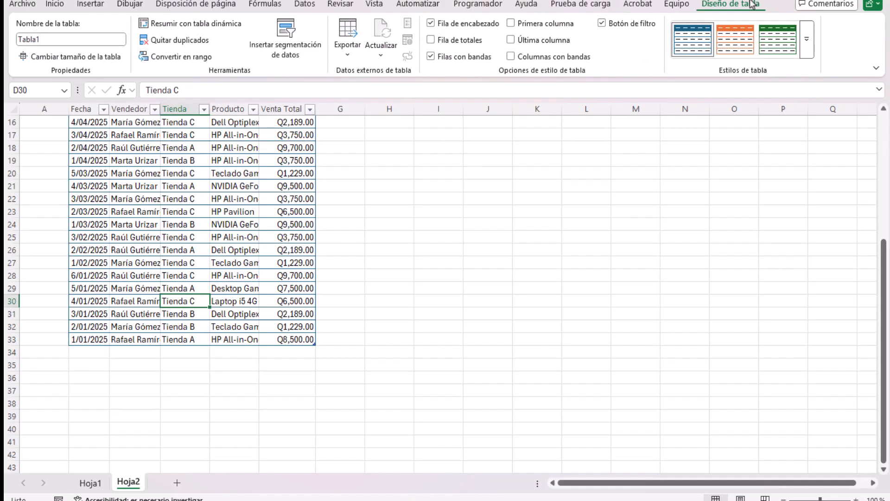
pyautogui.click(431, 41)
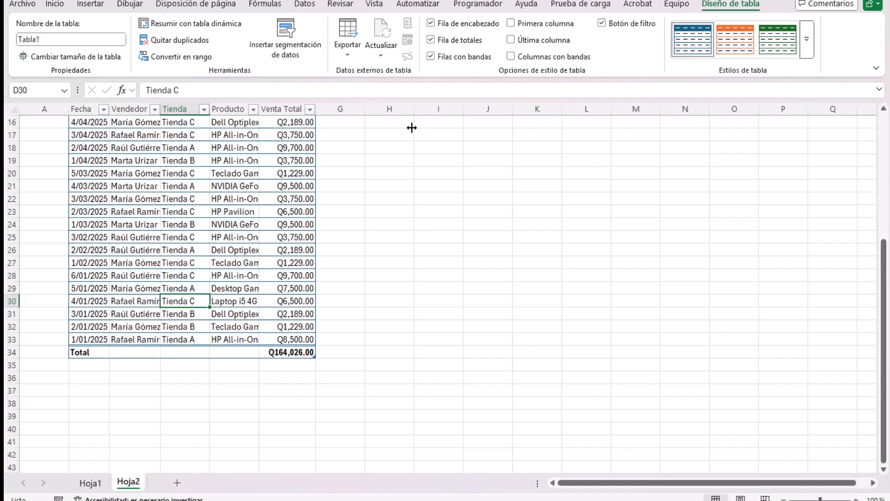
# Filter the Vendedor column to show only the first two salespeople in the list.
pyautogui.scroll(4, 299, 330)
pyautogui.scroll(1, 300, 327)
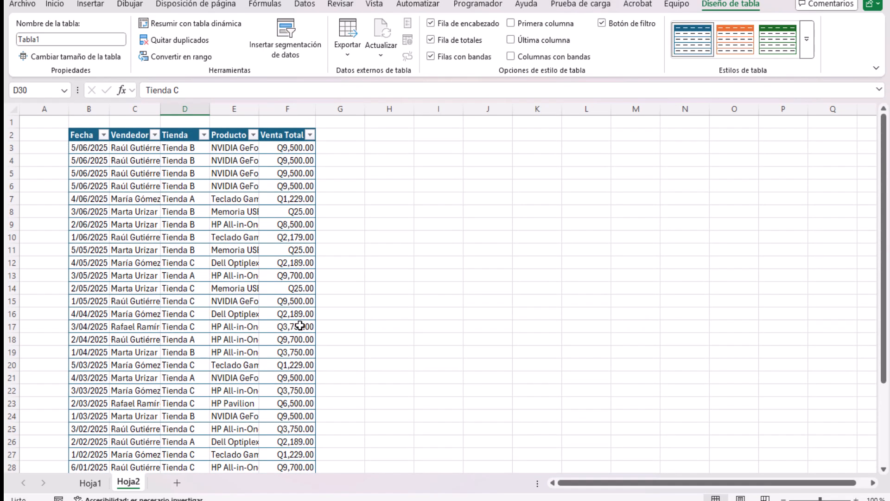
pyautogui.scroll(-5, 300, 326)
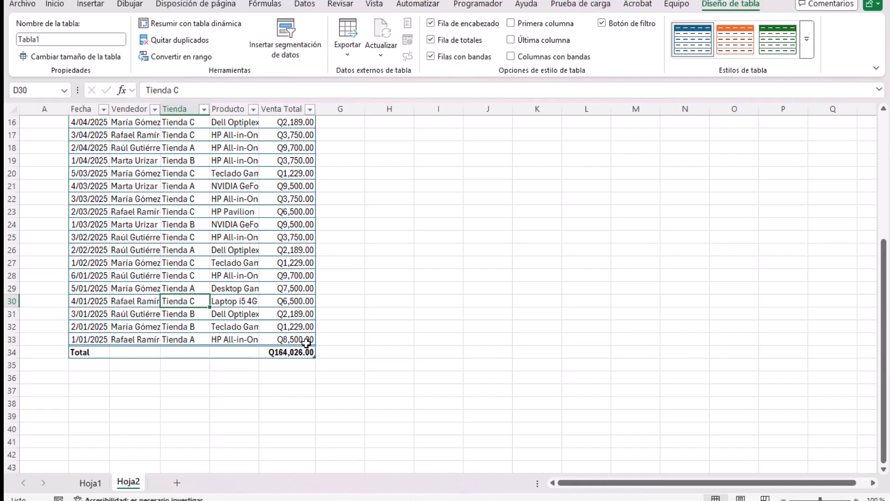
pyautogui.scroll(5, 290, 326)
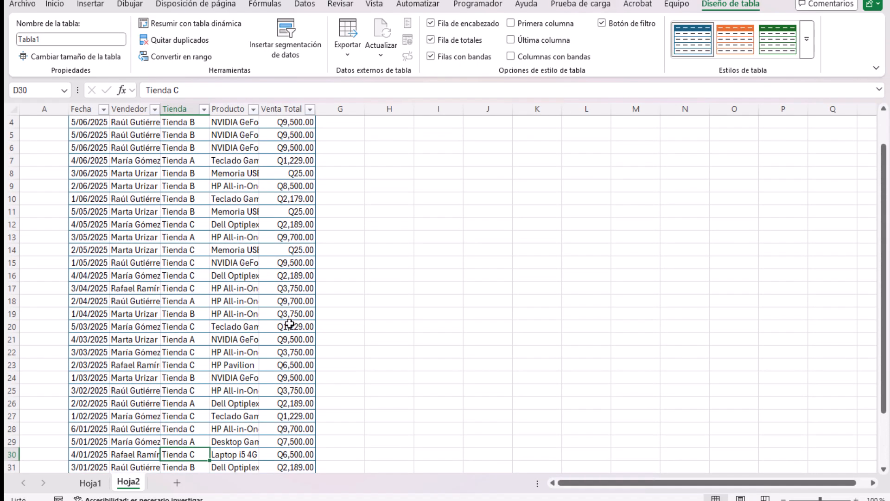
pyautogui.scroll(-3, 291, 317)
pyautogui.scroll(3, 291, 316)
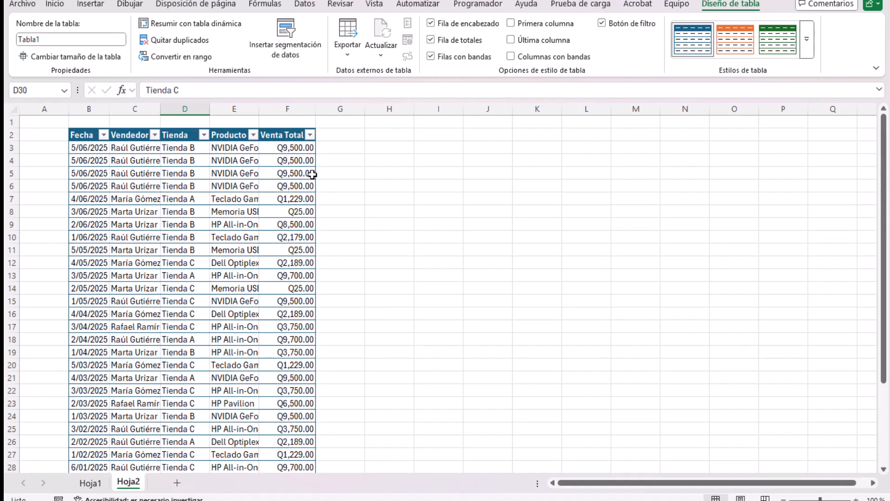
pyautogui.click(154, 134)
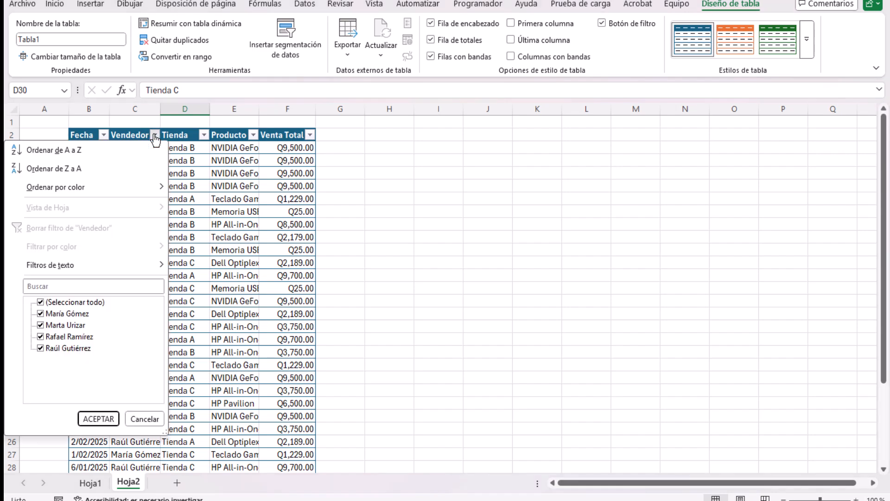
pyautogui.click(41, 302)
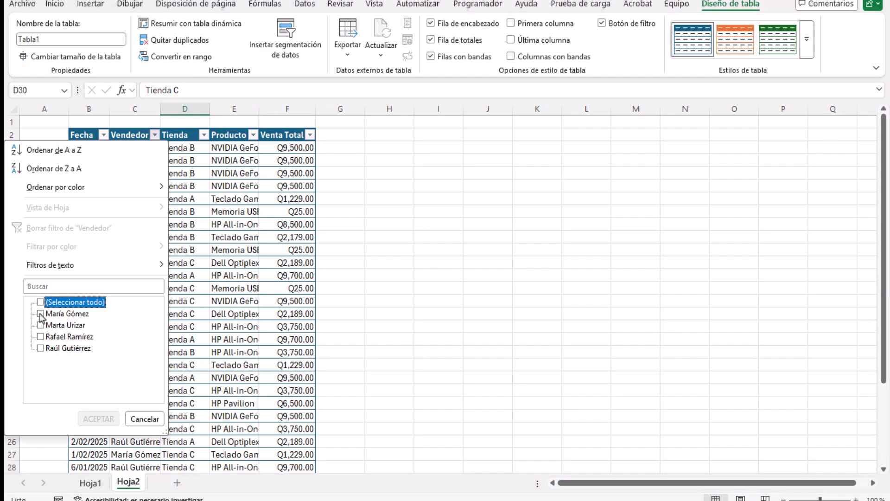
pyautogui.click(40, 313)
pyautogui.click(40, 325)
pyautogui.click(111, 420)
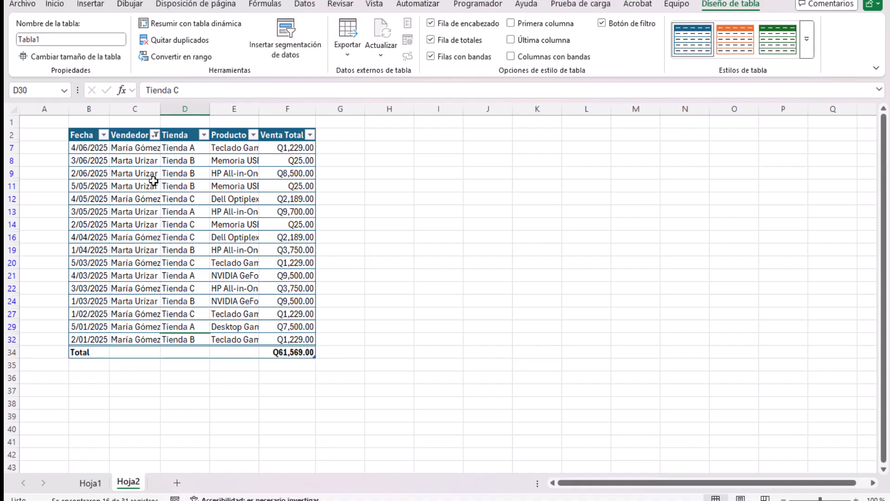
# Change the Vendedor filter to show only the last two salespeople in the list.
pyautogui.click(153, 135)
pyautogui.click(41, 336)
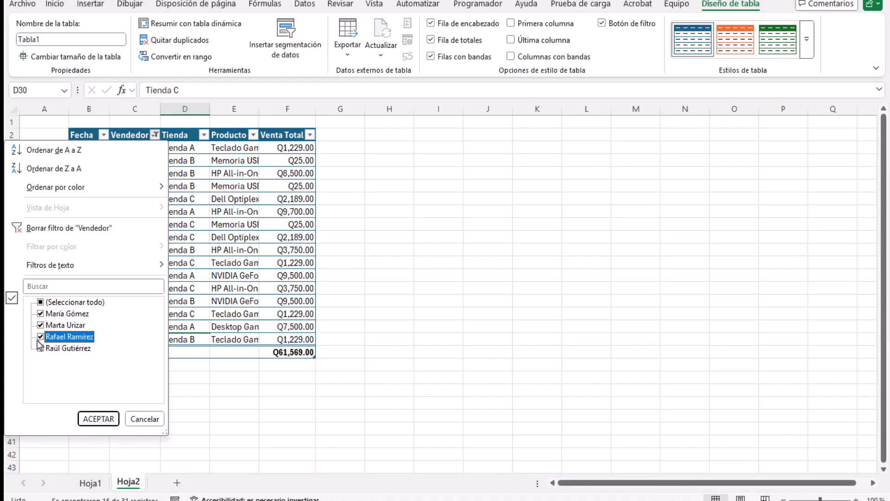
pyautogui.click(41, 348)
pyautogui.click(40, 325)
pyautogui.click(40, 313)
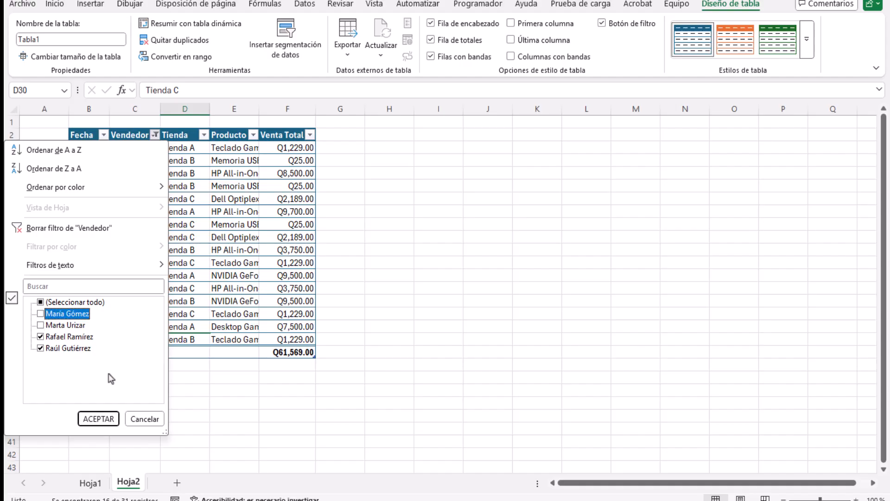
pyautogui.click(99, 419)
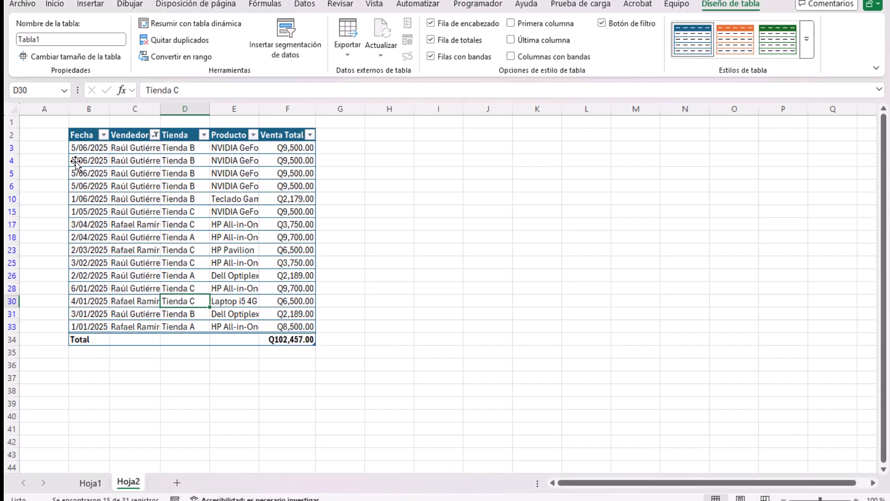
# Filter the Vendedor column to show only the first salesperson in the list.
pyautogui.click(155, 134)
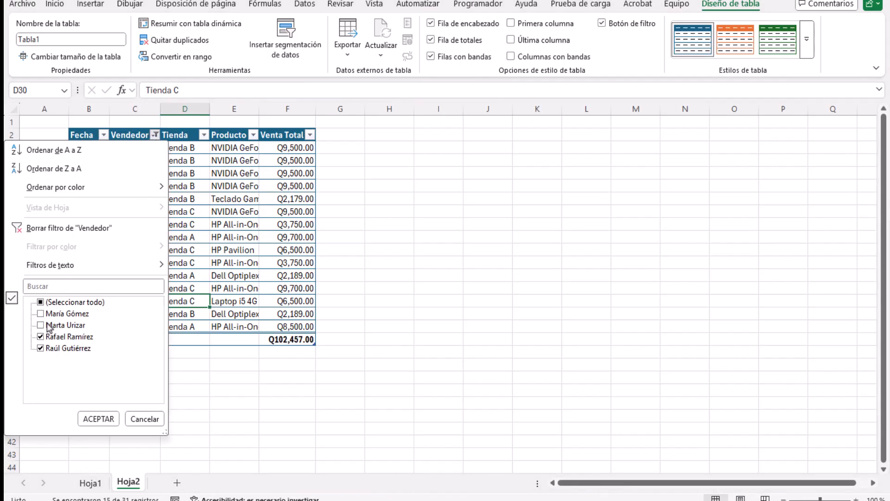
pyautogui.click(40, 302)
pyautogui.click(40, 302)
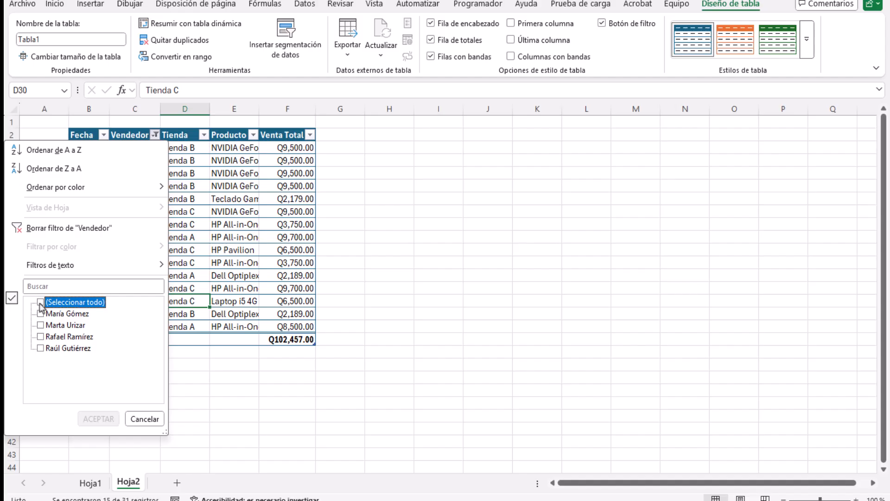
pyautogui.click(41, 313)
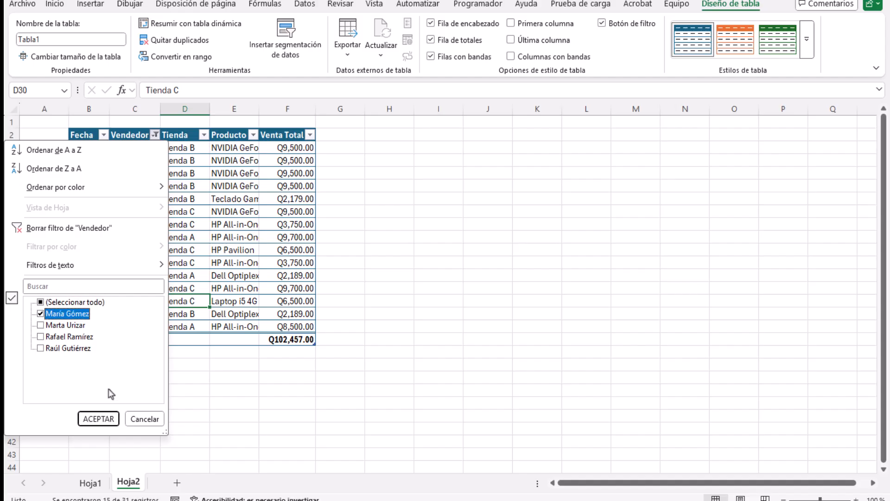
pyautogui.click(99, 419)
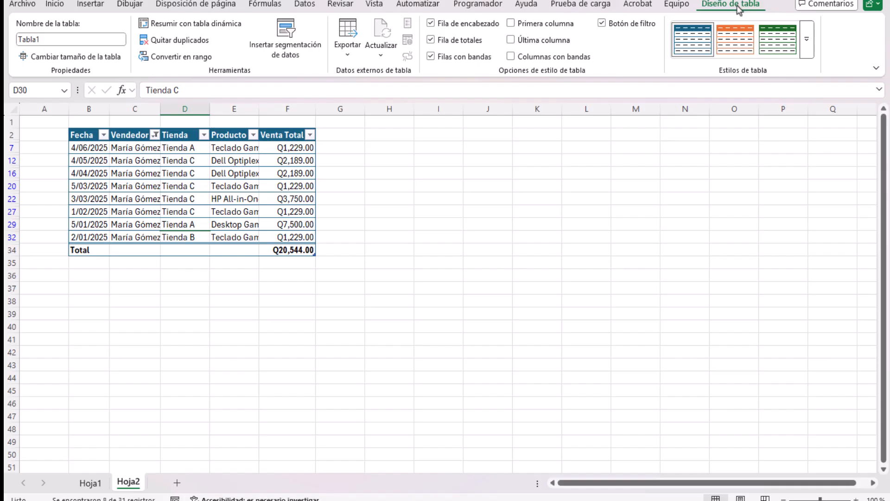
# Try a medium purple table style on the sales table, and replace it with the dark green style.
pyautogui.click(807, 39)
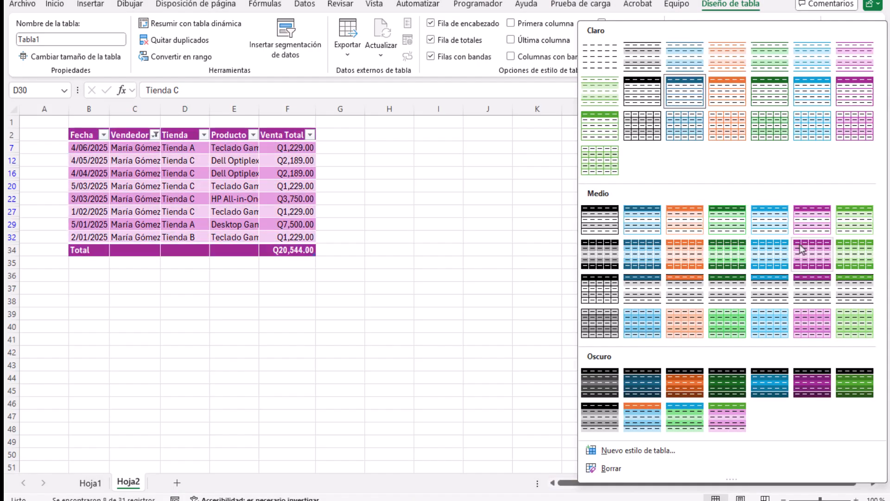
pyautogui.click(808, 266)
pyautogui.click(806, 39)
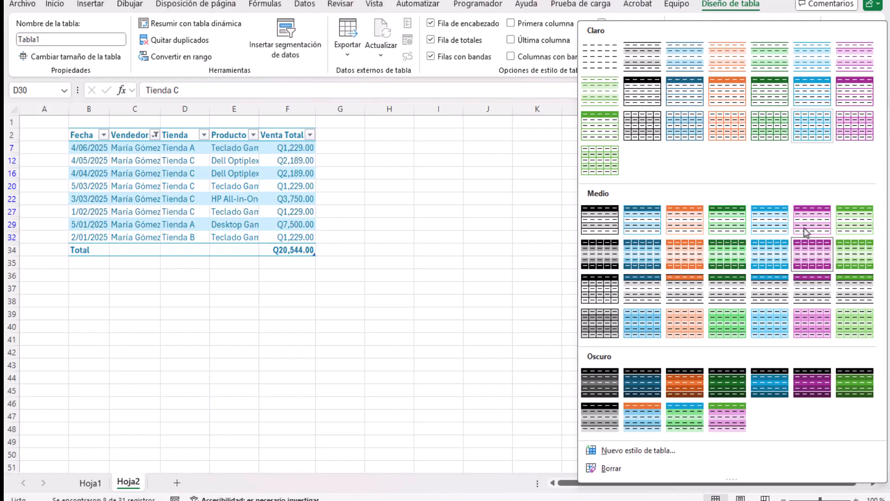
pyautogui.click(725, 380)
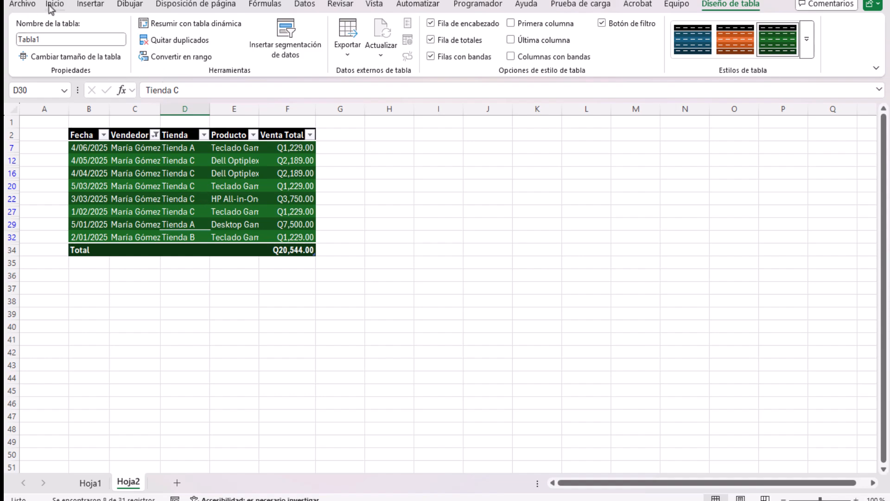
# Clear the filter on the Vendedor column so all sales rows show.
pyautogui.click(154, 135)
pyautogui.click(155, 135)
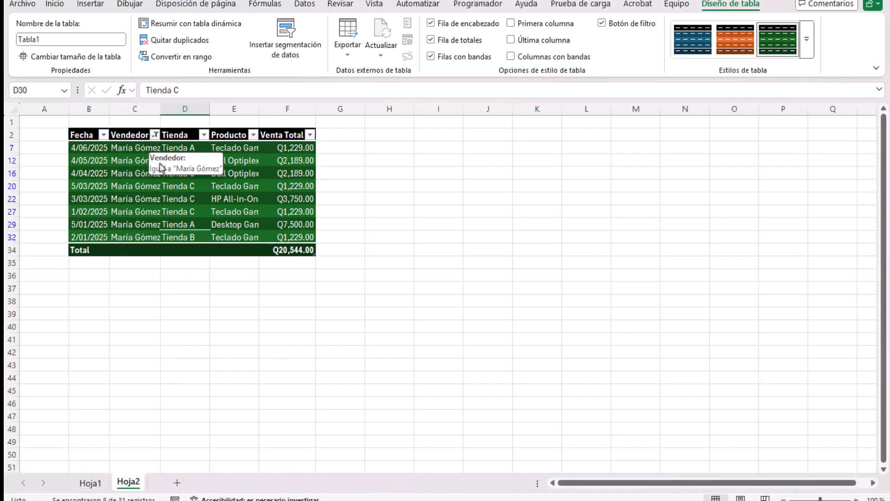
pyautogui.click(156, 136)
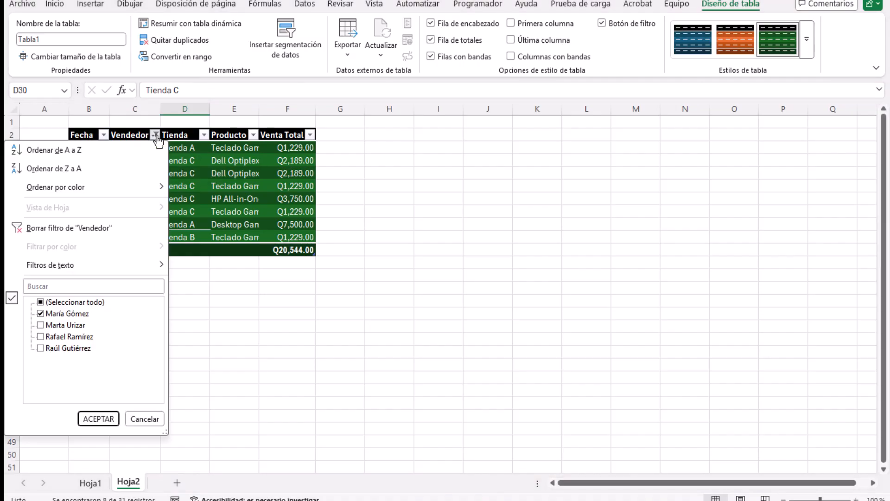
pyautogui.click(34, 230)
pyautogui.click(392, 235)
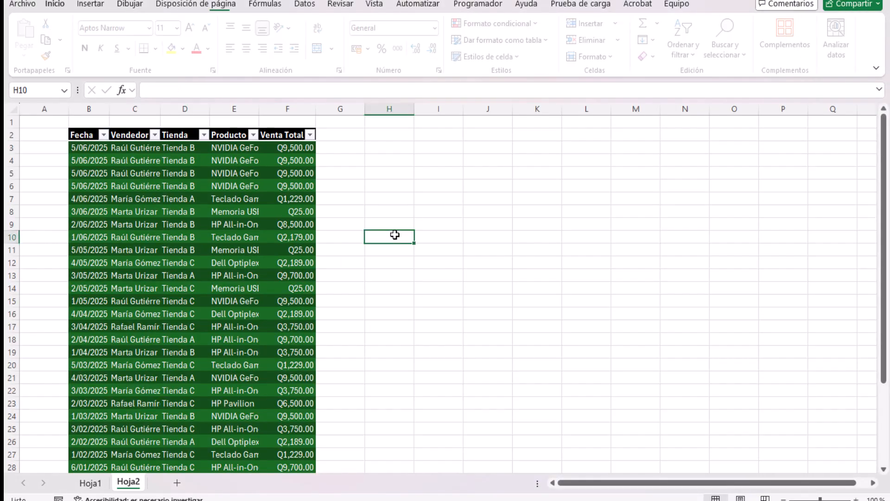
# Apply the dark purple style from the Oscuro group to the sales table.
pyautogui.click(262, 147)
pyautogui.click(809, 39)
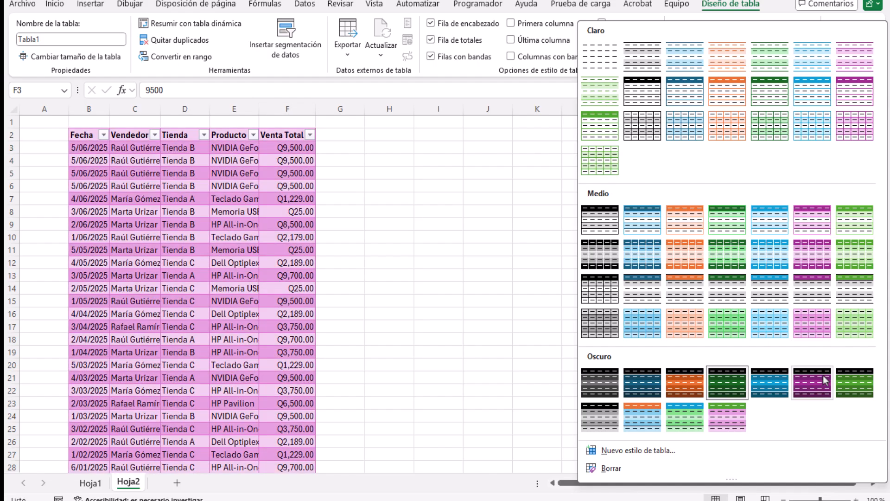
pyautogui.click(824, 379)
# Set the Venta Total cell in the totals row to calculate the average (Promedio).
pyautogui.scroll(-5, 232, 280)
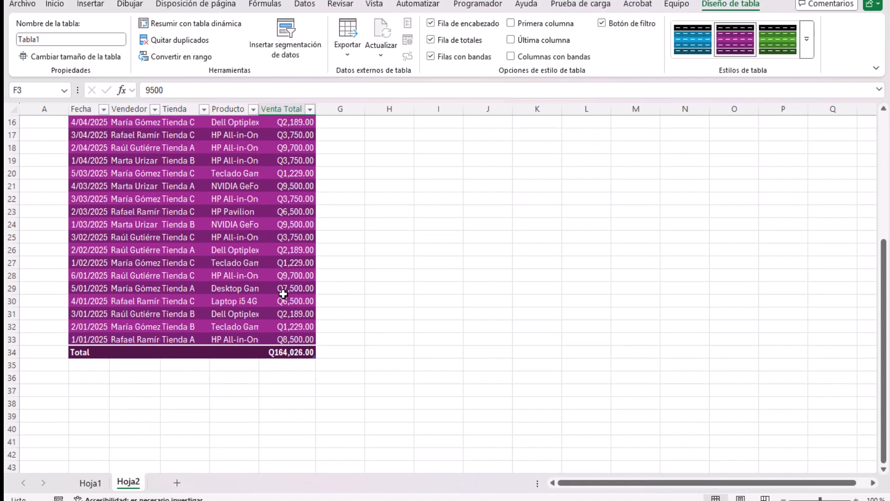
pyautogui.scroll(2, 283, 293)
pyautogui.scroll(-2, 283, 293)
pyautogui.click(300, 350)
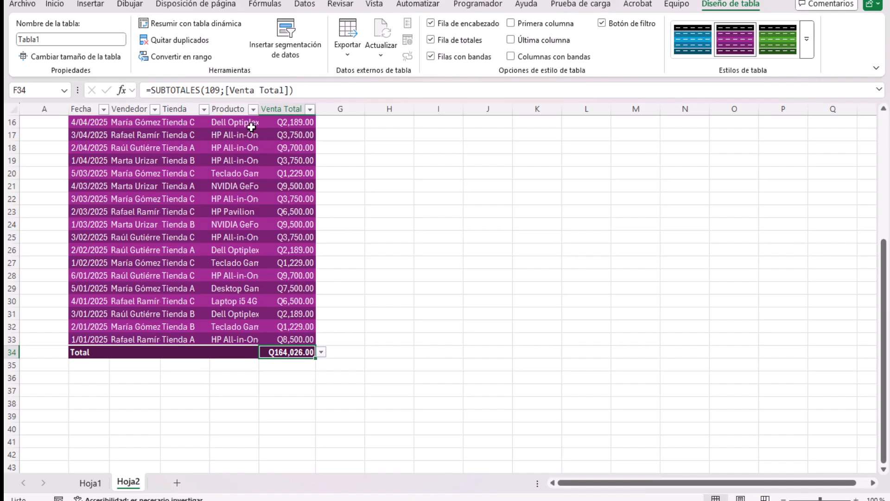
pyautogui.click(321, 353)
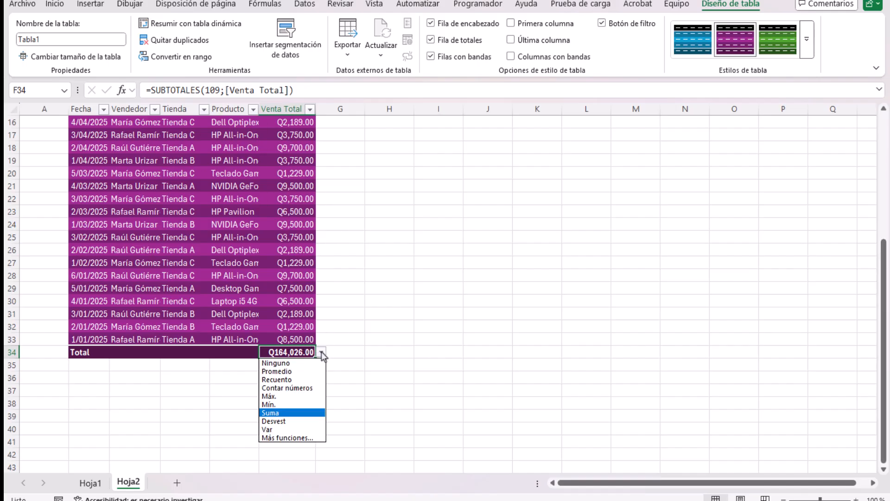
pyautogui.click(277, 371)
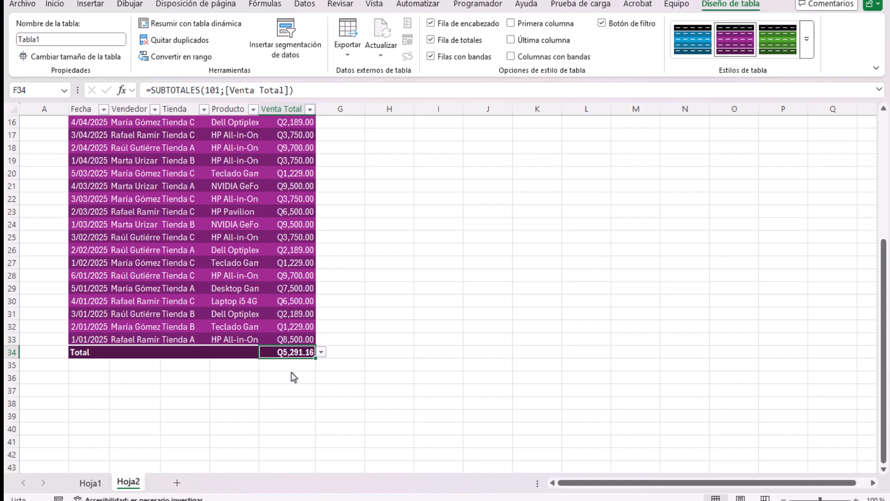
# Switch the Venta Total calculation in the totals row to Recuento, and select the column's values F3:F33 to check it.
pyautogui.click(321, 353)
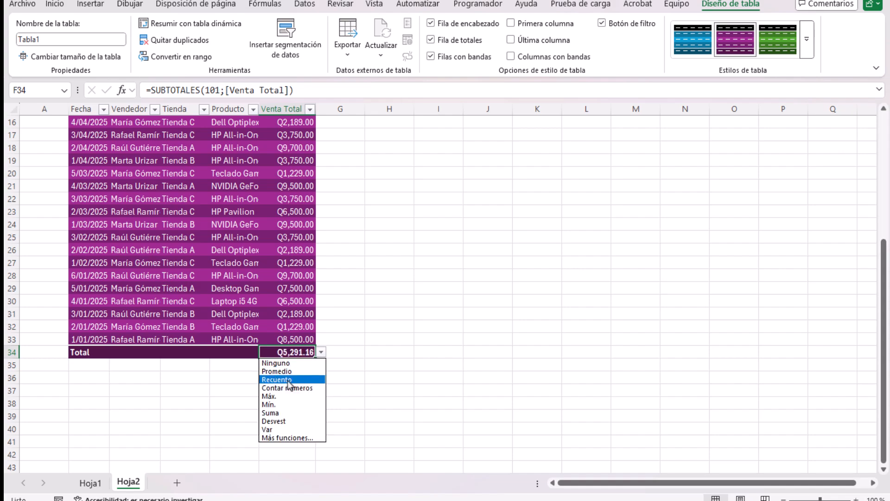
pyautogui.click(277, 380)
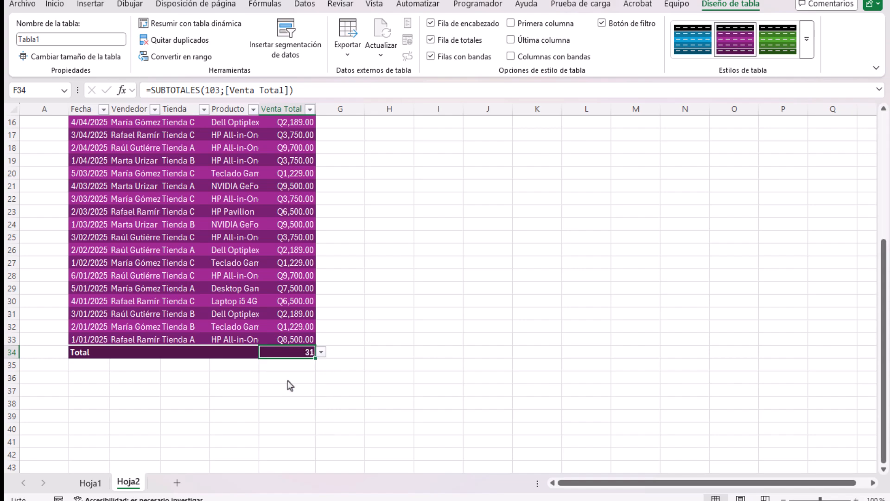
pyautogui.click(305, 341)
pyautogui.scroll(5, 304, 342)
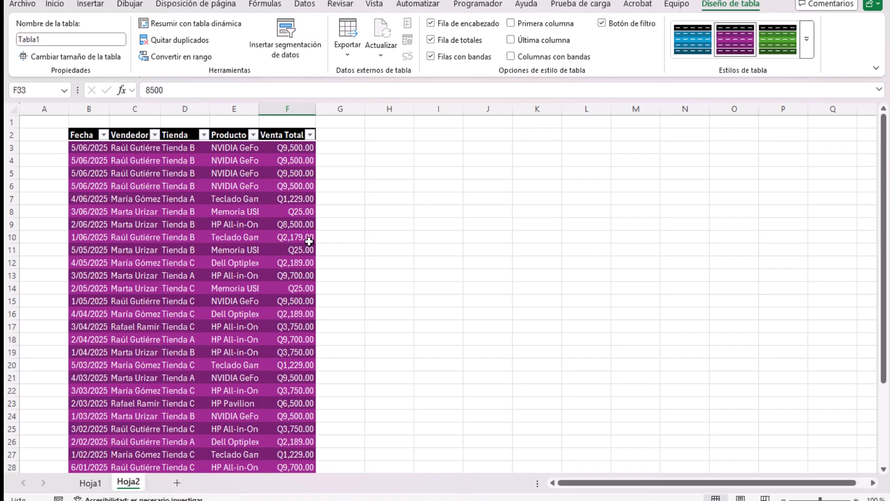
pyautogui.keyDown('shift'); pyautogui.click(299, 154); pyautogui.keyUp('shift')
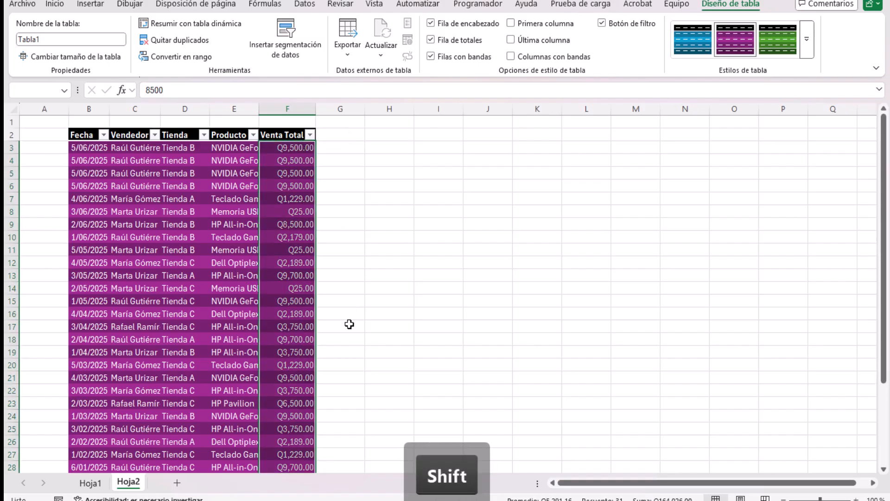
pyautogui.scroll(-4, 332, 371)
pyautogui.click(389, 340)
# Switch the Venta Total calculation in the totals row to Contar números, and review the column's first and last values.
pyautogui.click(306, 392)
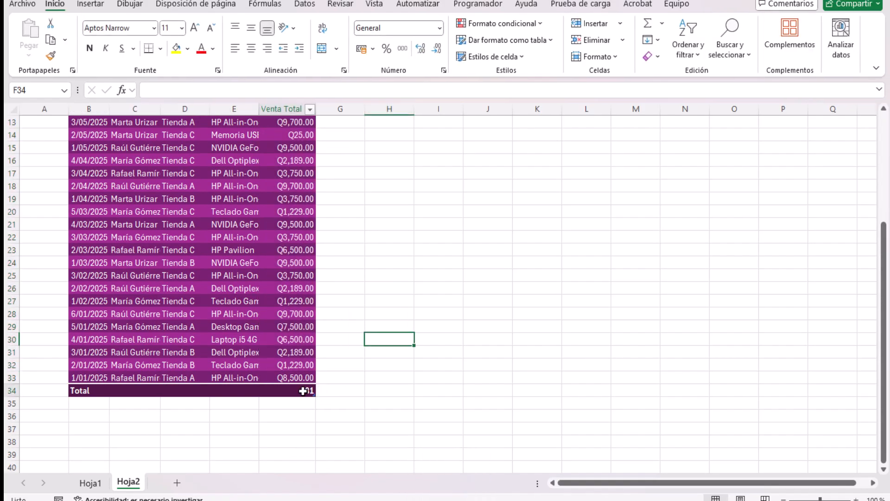
pyautogui.click(322, 391)
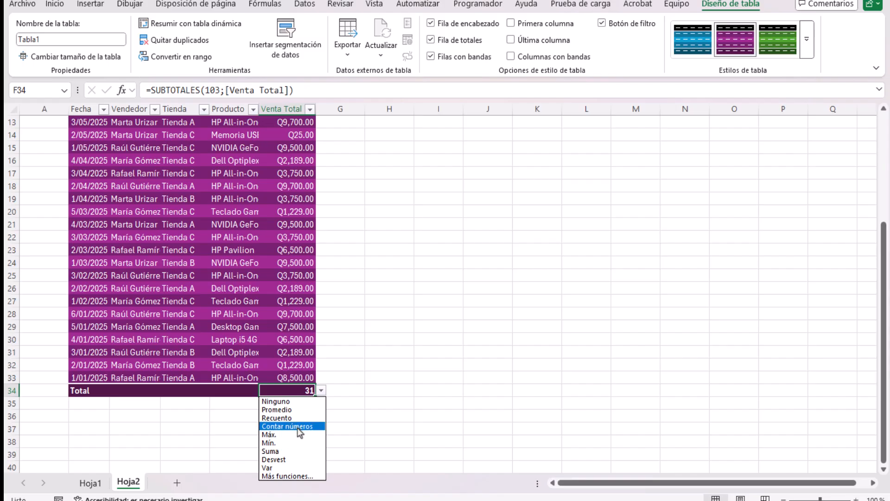
pyautogui.click(301, 424)
pyautogui.click(306, 377)
pyautogui.scroll(4, 311, 343)
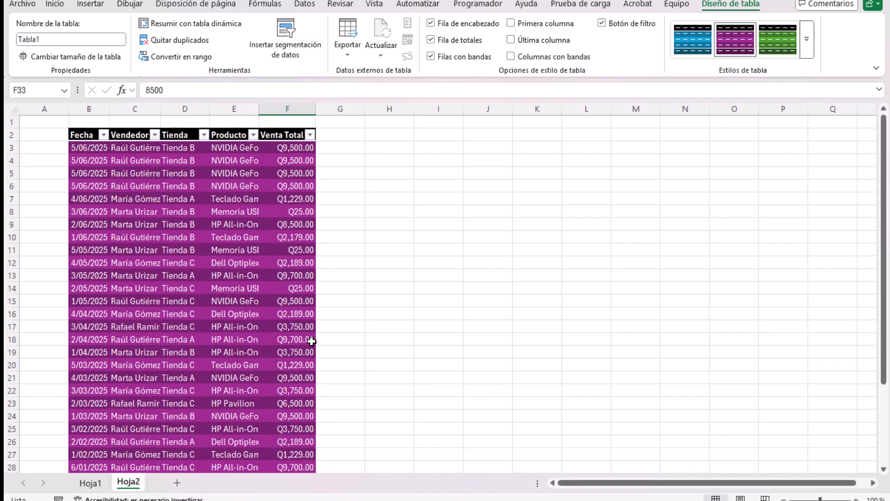
pyautogui.click(299, 148)
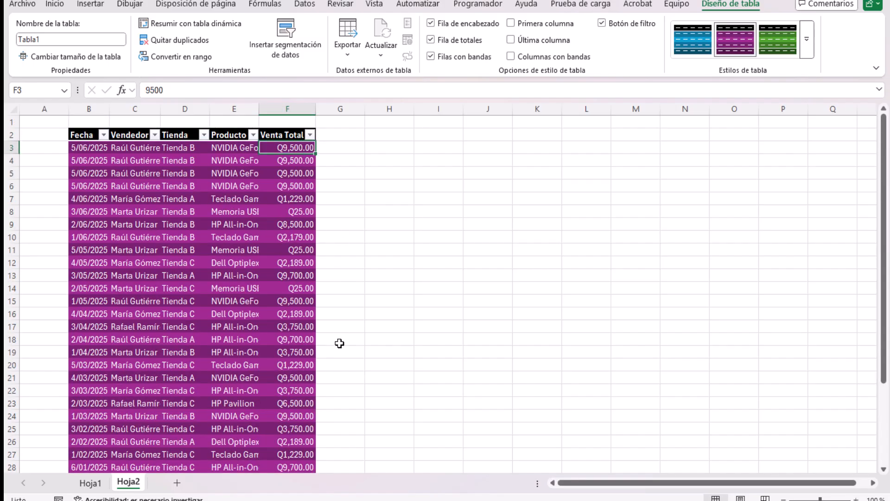
pyautogui.scroll(-4, 325, 362)
# Add a Recuento calculation to the Producto column's cell in the totals row.
pyautogui.click(240, 378)
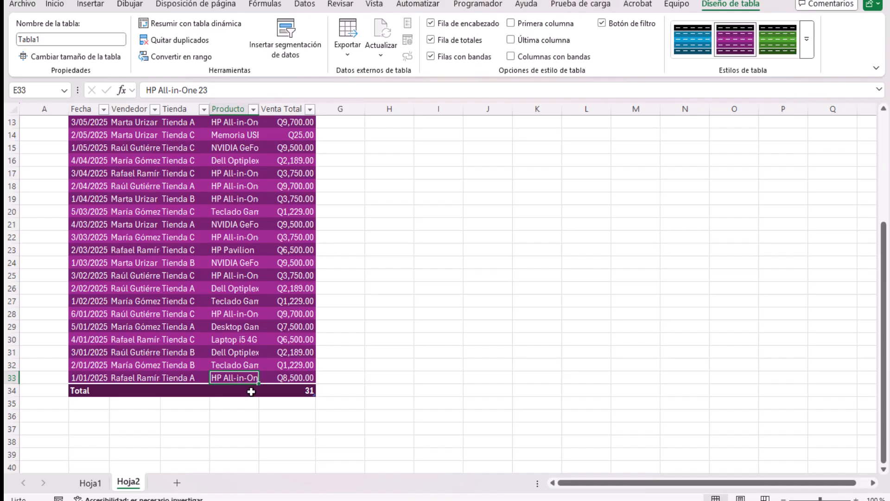
pyautogui.click(251, 392)
pyautogui.hotkey('ctrl', 'a')
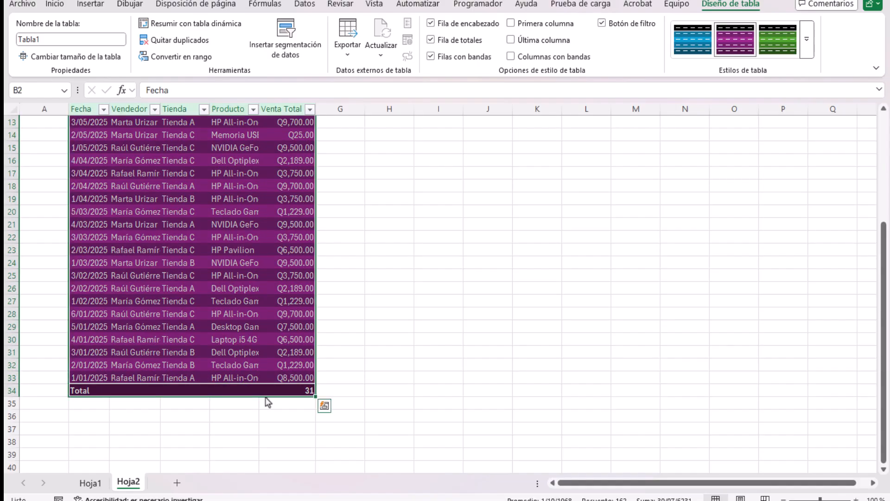
pyautogui.click(255, 391)
pyautogui.click(264, 391)
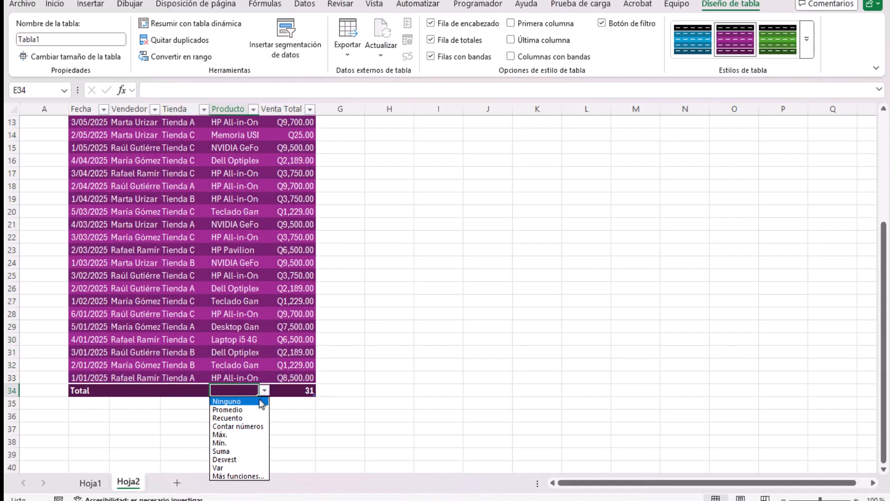
pyautogui.click(238, 417)
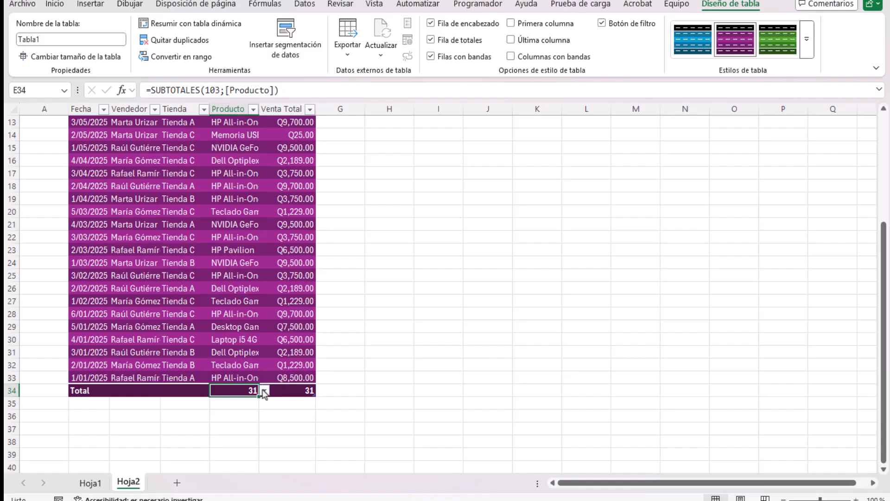
# Review the table's rows and change the Producto calculation in the totals row to Contar números.
pyautogui.scroll(4, 61, 204)
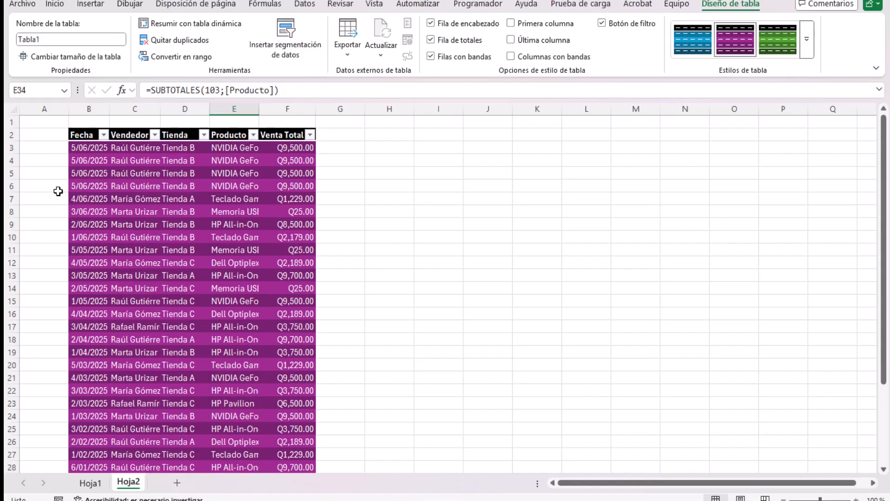
pyautogui.scroll(-4, 232, 270)
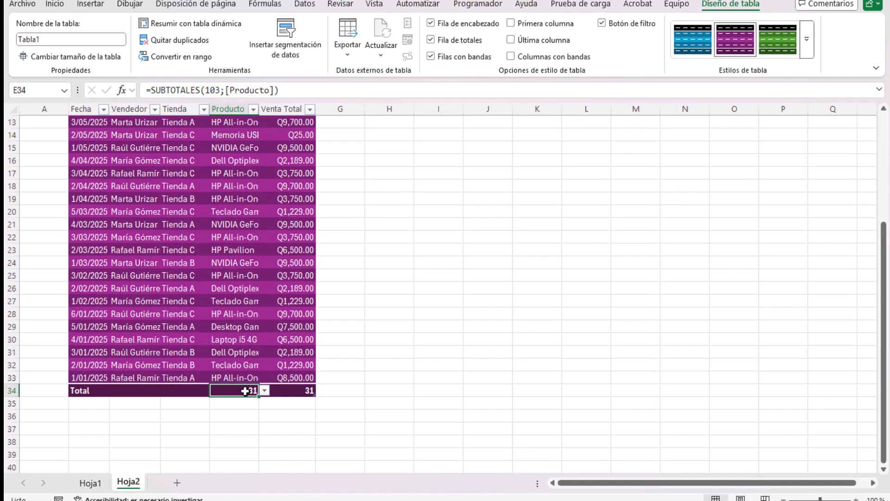
pyautogui.click(264, 391)
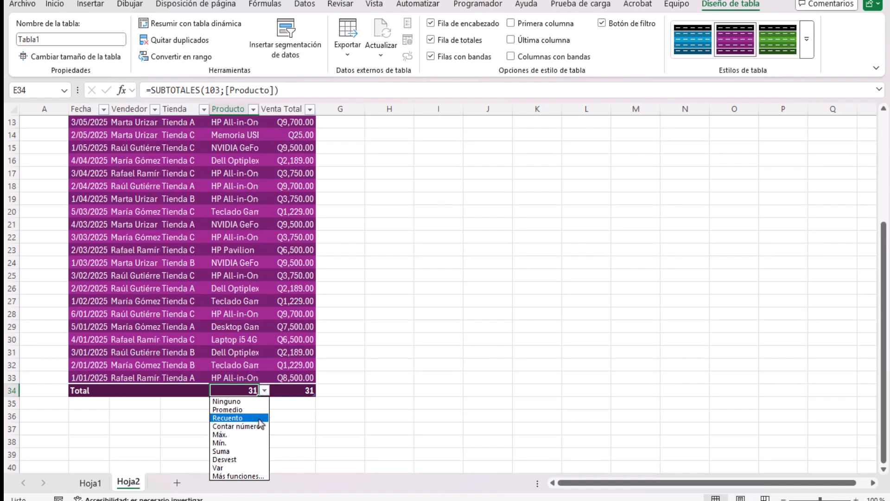
pyautogui.click(251, 427)
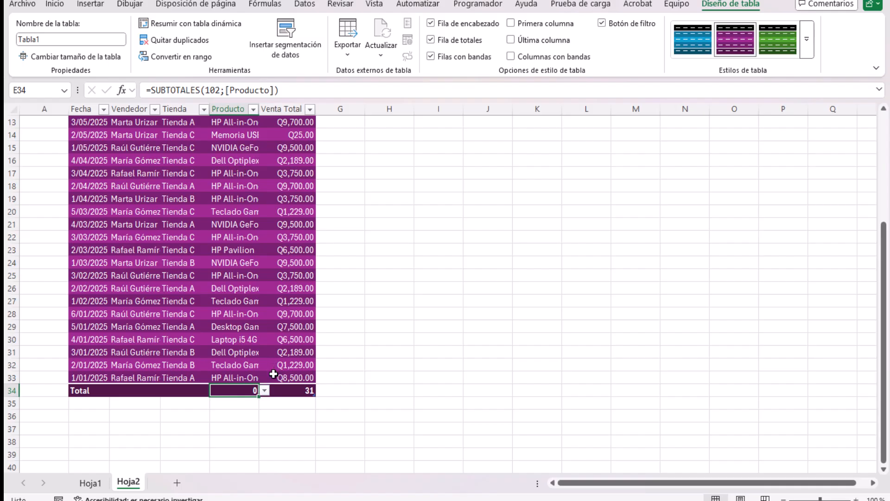
# Try the Máx., Mín. and Suma calculations in the Producto column's cell of the totals row.
pyautogui.click(265, 391)
pyautogui.click(232, 439)
pyautogui.click(265, 391)
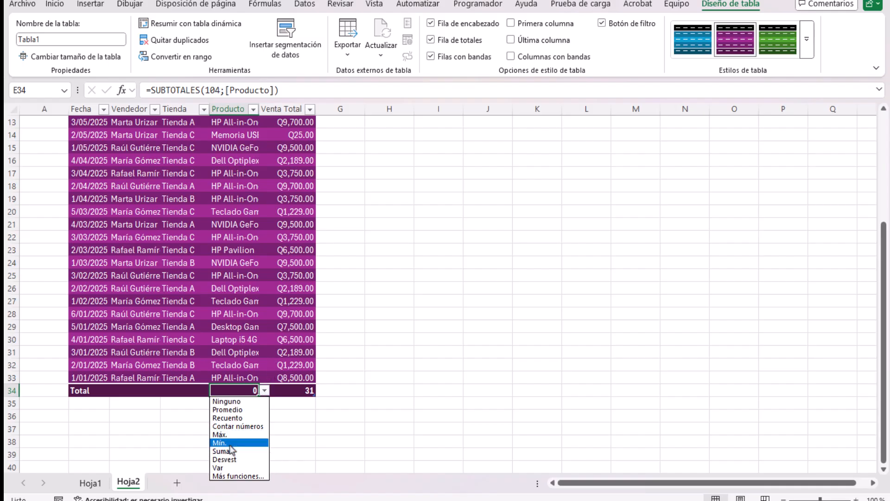
pyautogui.click(232, 443)
pyautogui.click(264, 391)
pyautogui.click(232, 451)
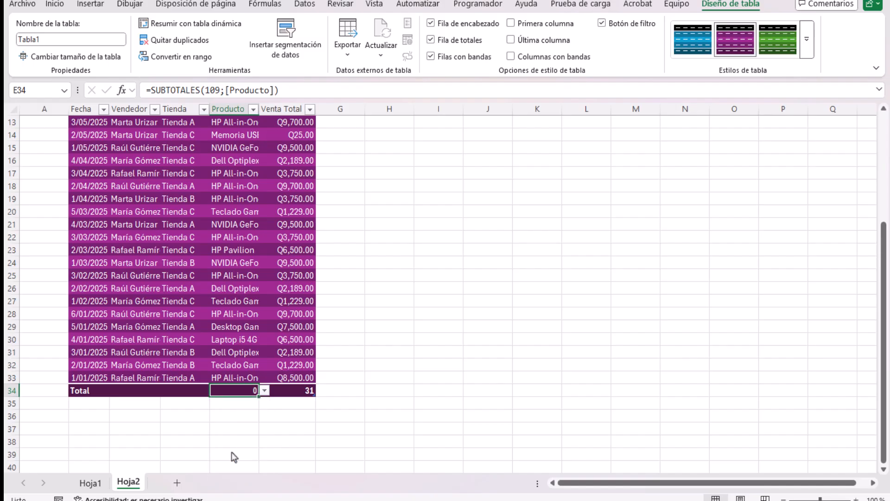
# Set the Producto calculation in the totals row to Ninguno, and check the row's Vendedor and Tienda cells.
pyautogui.click(264, 392)
pyautogui.click(249, 401)
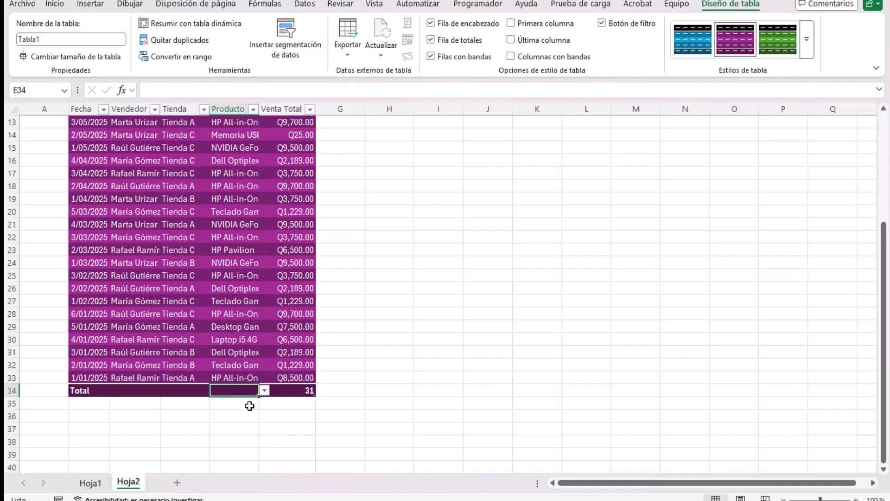
pyautogui.click(149, 388)
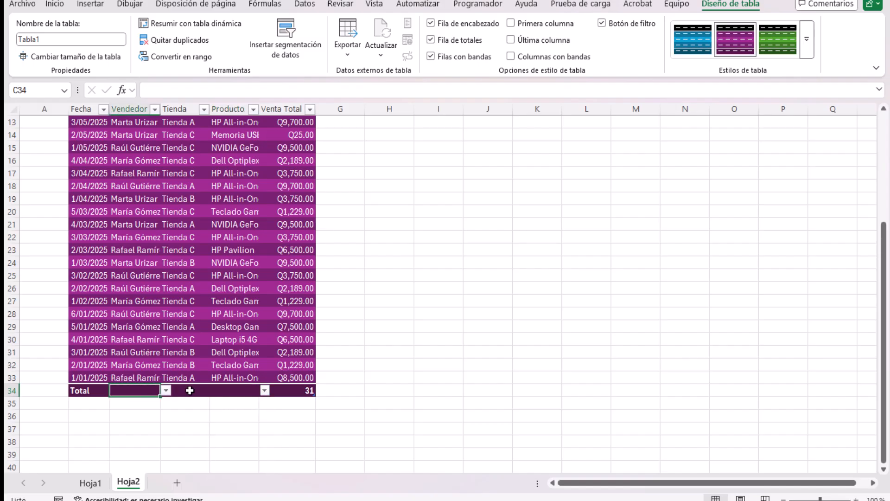
pyautogui.click(189, 390)
pyautogui.click(132, 389)
# Set the Fecha calculation in the totals row to Promedio and widen the Fecha column so the date fits.
pyautogui.scroll(1, 179, 232)
pyautogui.click(87, 429)
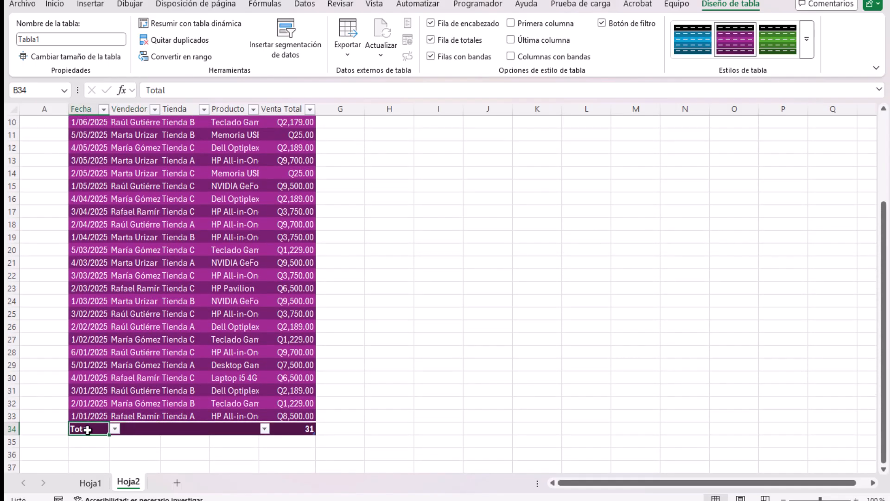
pyautogui.click(114, 429)
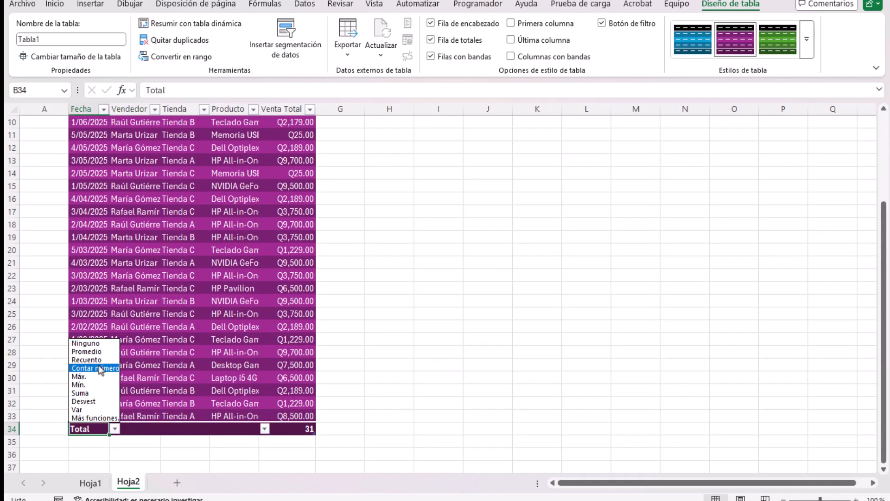
pyautogui.click(93, 351)
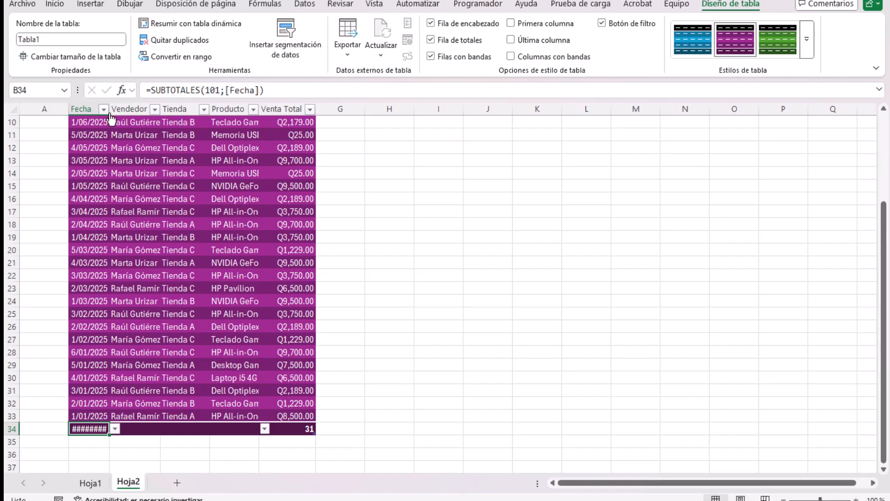
pyautogui.moveTo(109, 108); pyautogui.dragTo(150, 108)
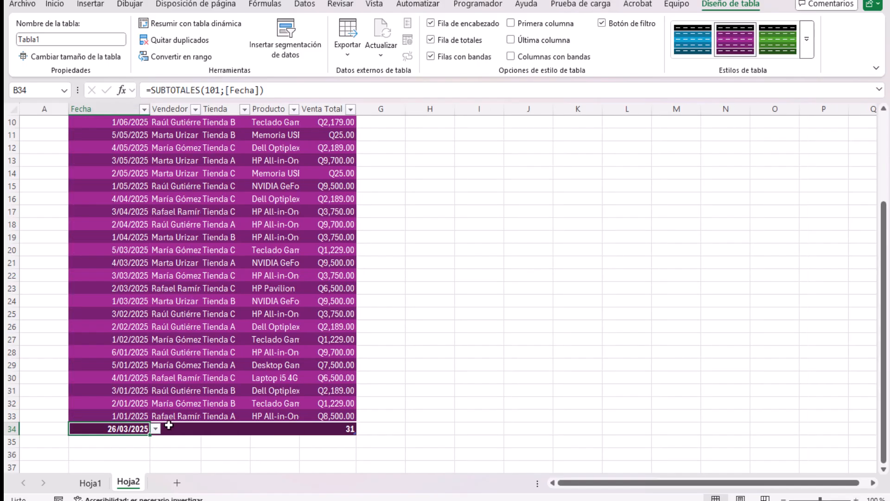
# Try Recuento and Máx. as the Fecha calculation in the totals row.
pyautogui.click(156, 429)
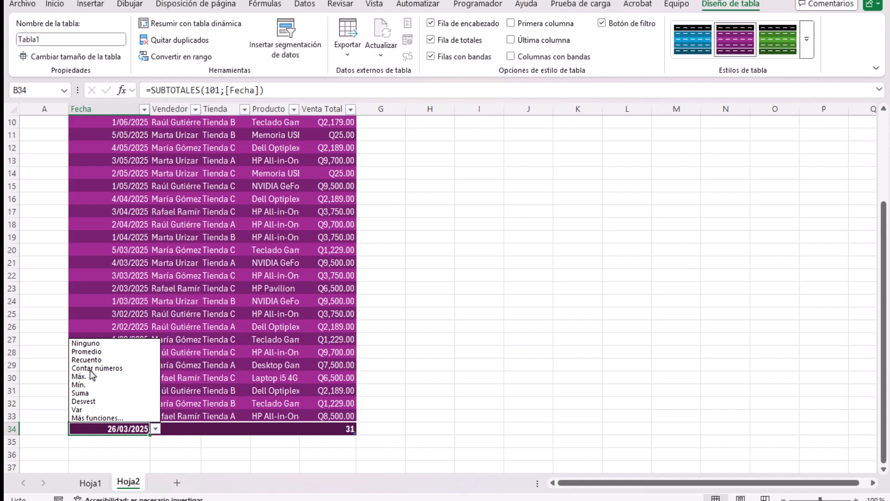
pyautogui.click(86, 360)
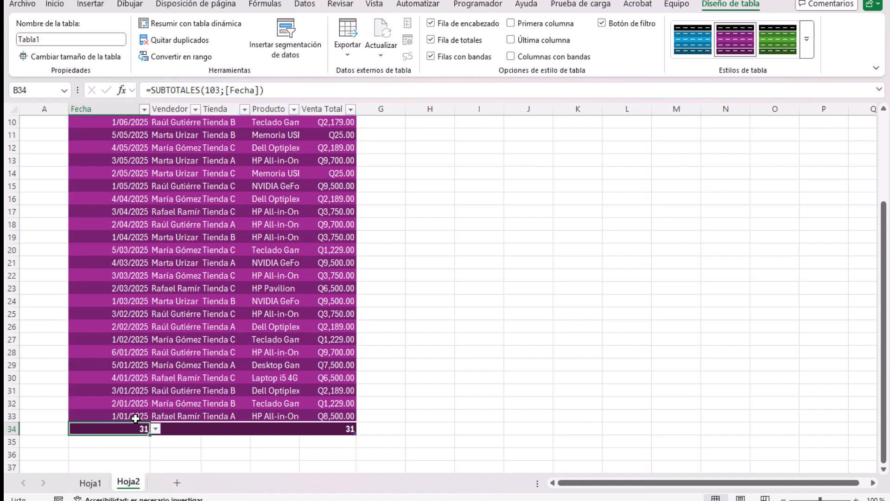
pyautogui.click(156, 429)
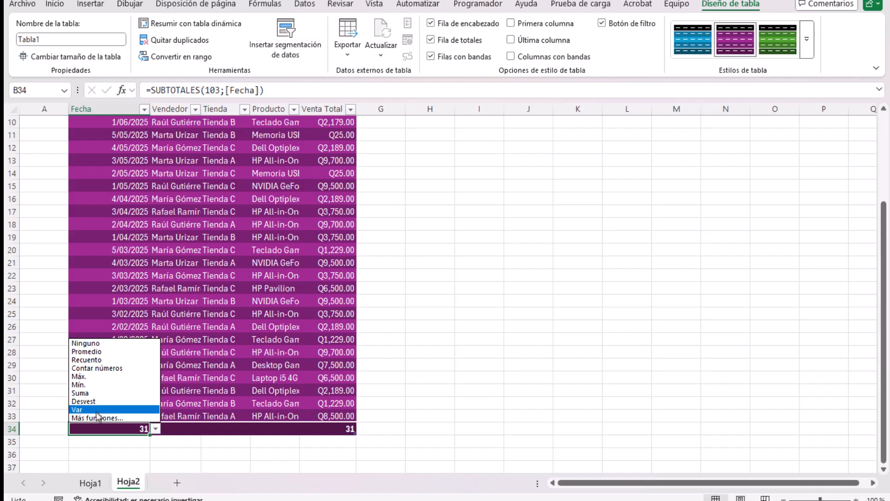
pyautogui.click(100, 378)
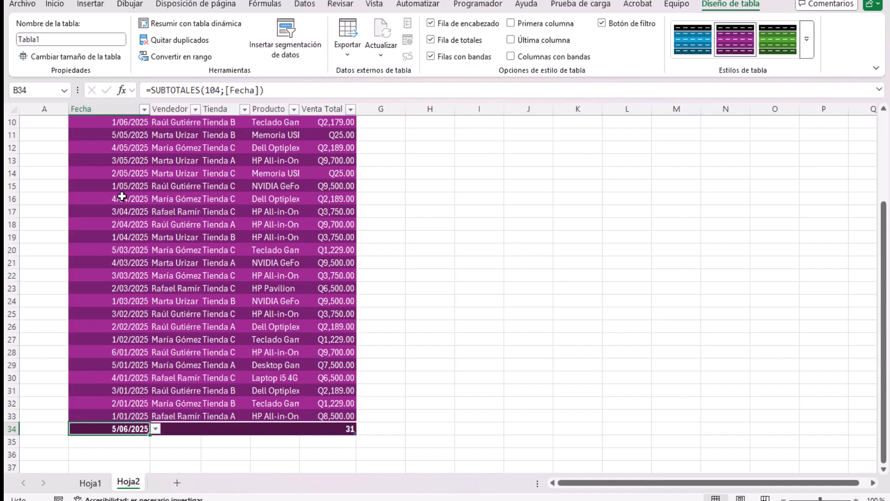
# Sort the table by Fecha from oldest to most recent, and compare the last dates with the totals row.
pyautogui.scroll(3, 135, 245)
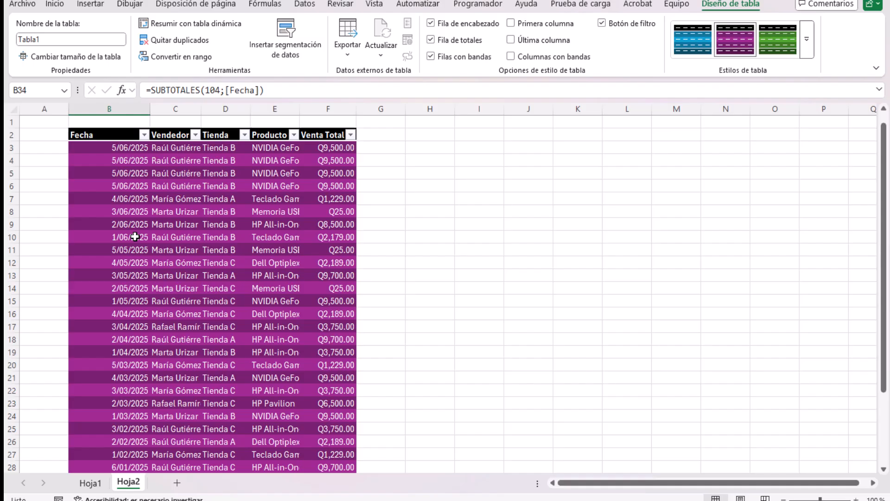
pyautogui.click(144, 135)
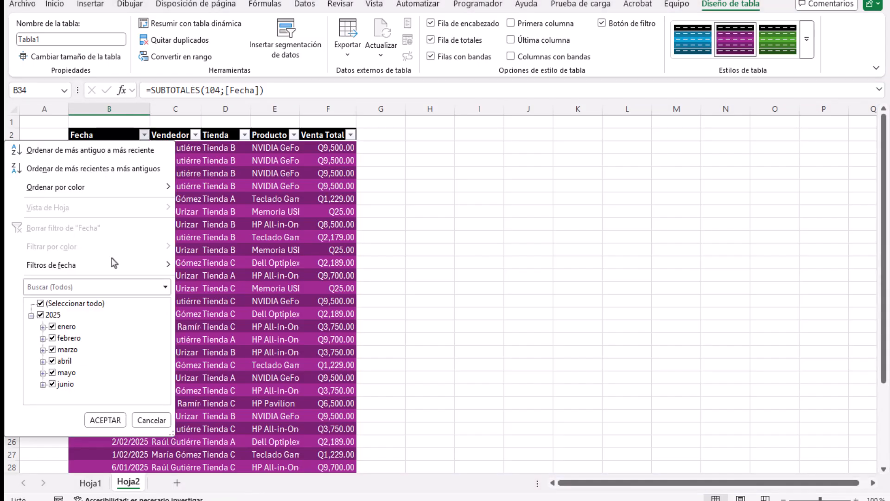
pyautogui.moveTo(76, 269)
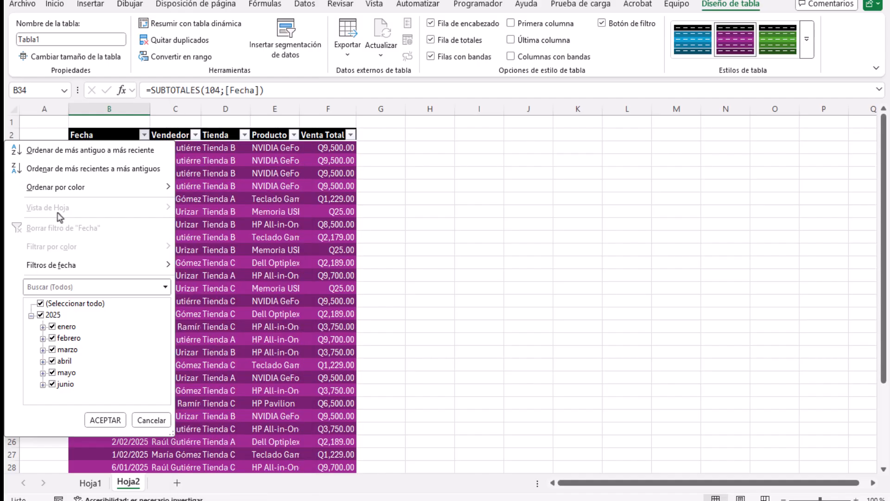
pyautogui.click(63, 151)
pyautogui.scroll(-5, 131, 226)
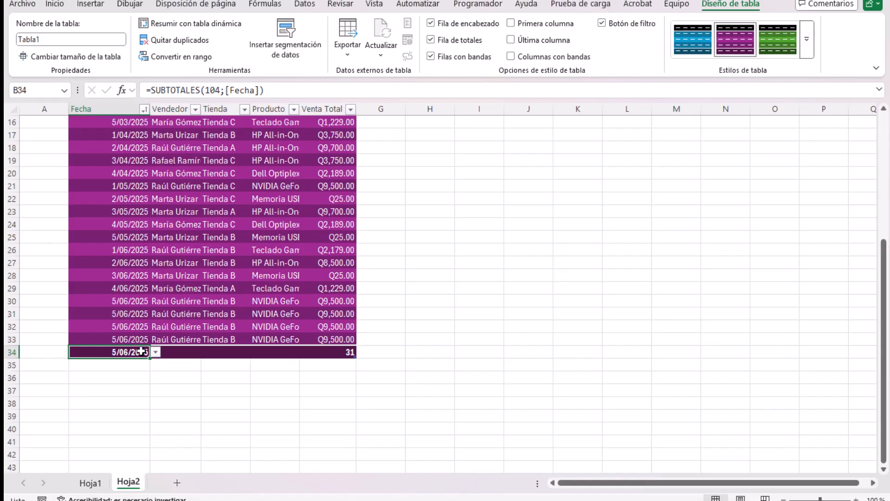
# Change the Fecha calculation in the totals row to Mín. and check it against the first date in B3.
pyautogui.click(155, 352)
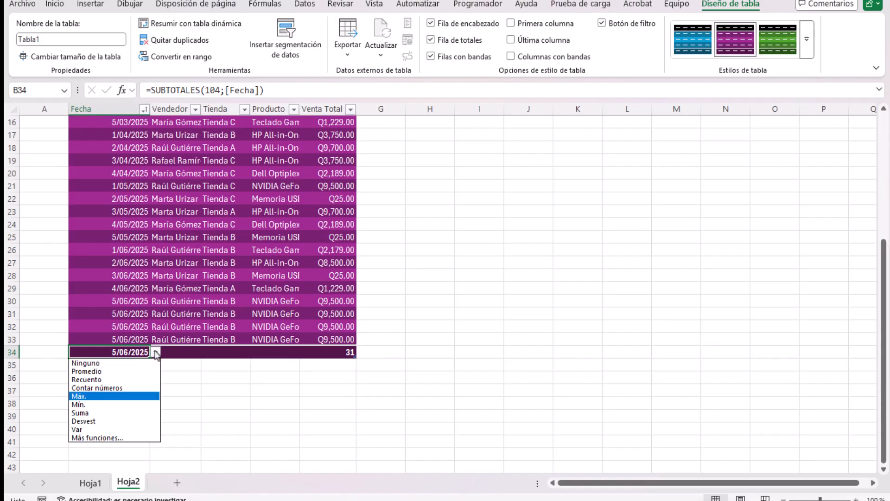
pyautogui.click(78, 405)
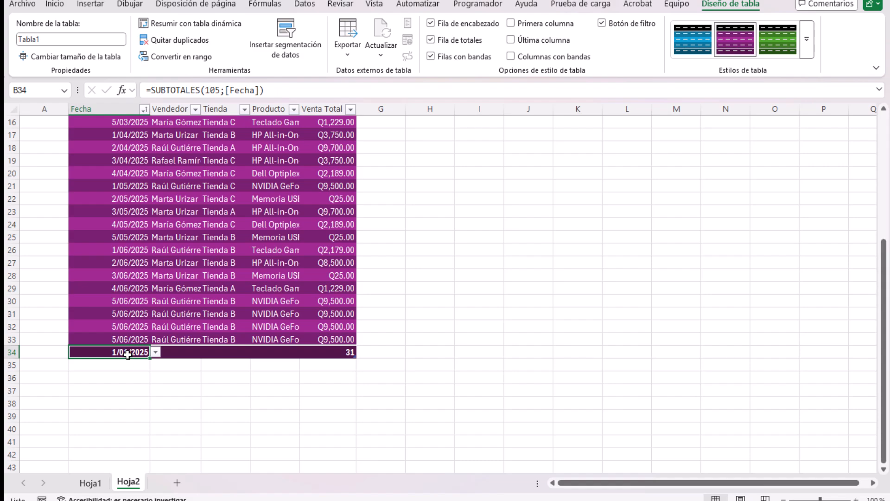
pyautogui.scroll(5, 128, 354)
pyautogui.click(141, 150)
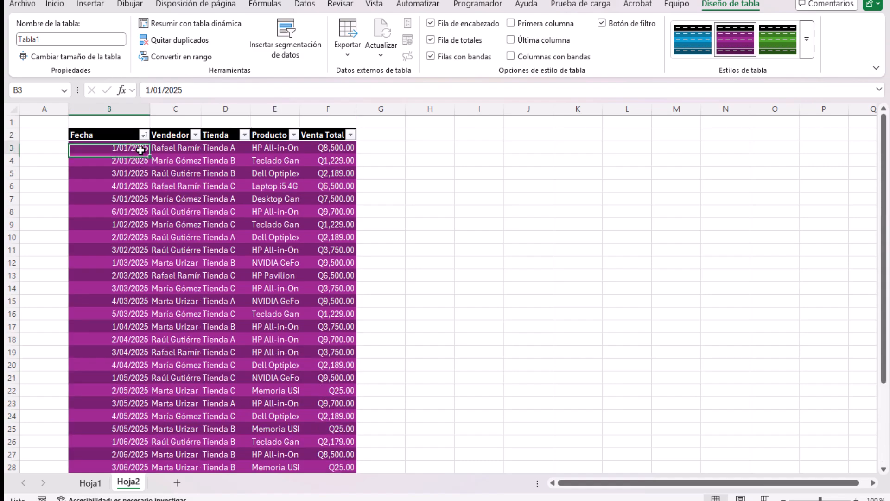
pyautogui.scroll(-4, 143, 377)
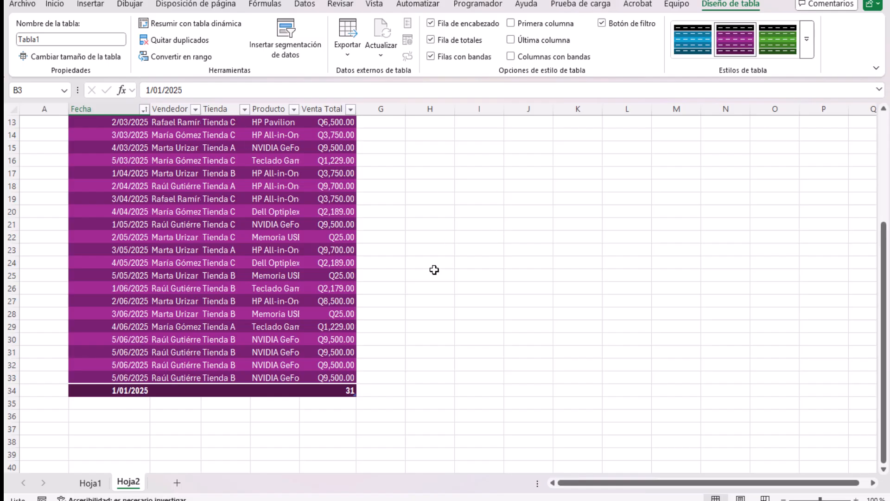
# Restyle the table with the black-and-gray banded style from the Claro group, and review its rows.
pyautogui.scroll(4, 383, 267)
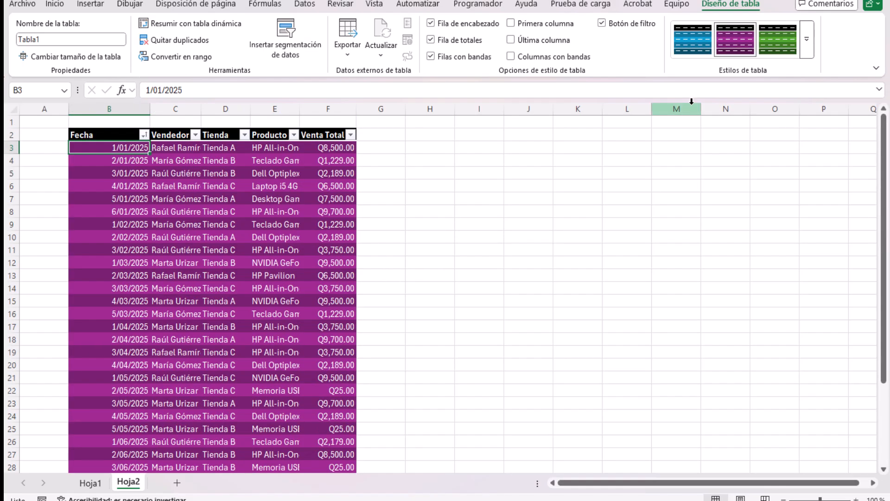
pyautogui.click(807, 40)
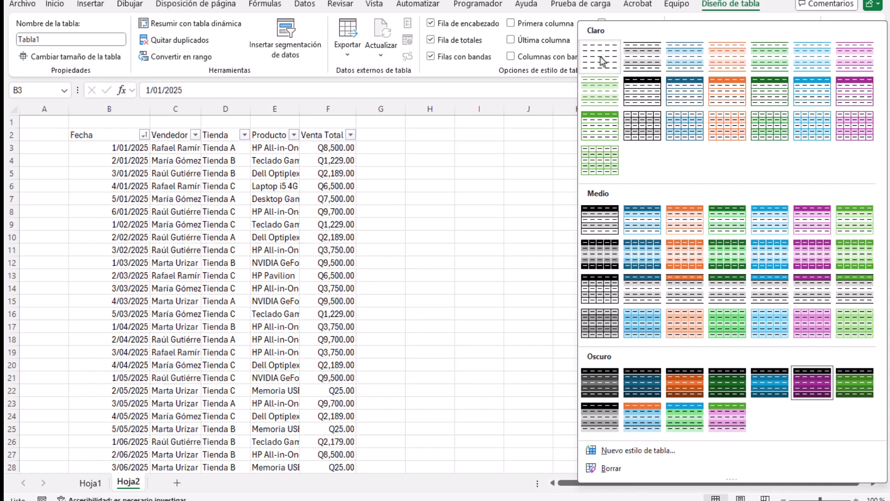
pyautogui.click(642, 58)
pyautogui.click(459, 249)
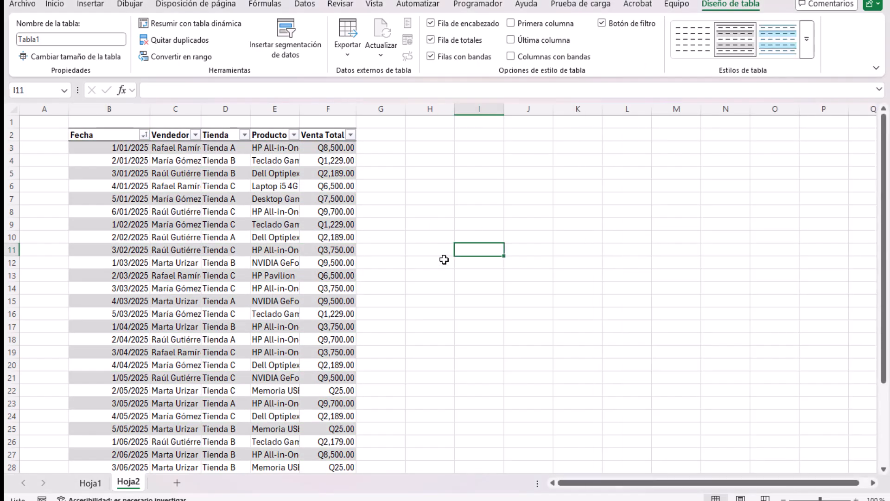
pyautogui.scroll(-5, 278, 302)
pyautogui.scroll(3, 266, 281)
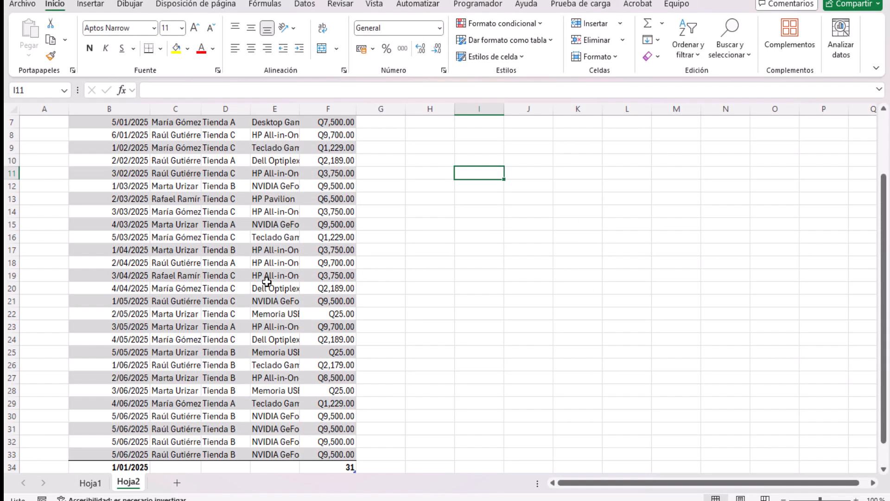
pyautogui.scroll(2, 267, 281)
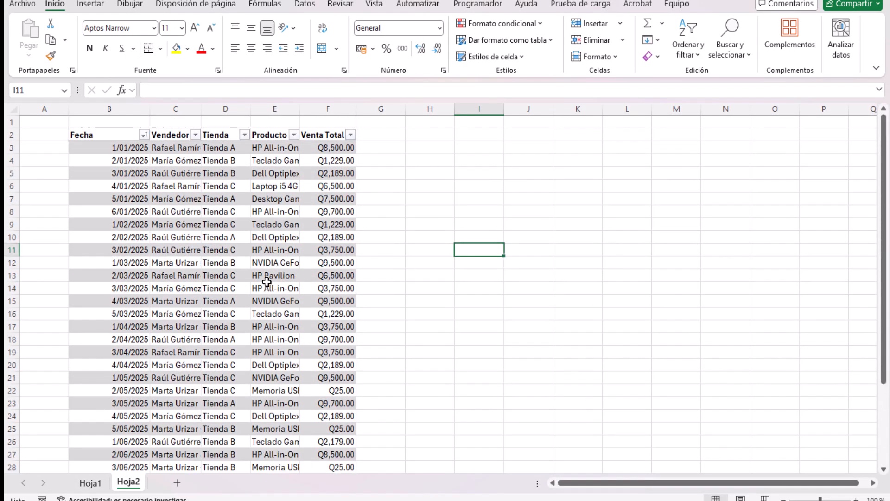
pyautogui.click(93, 133)
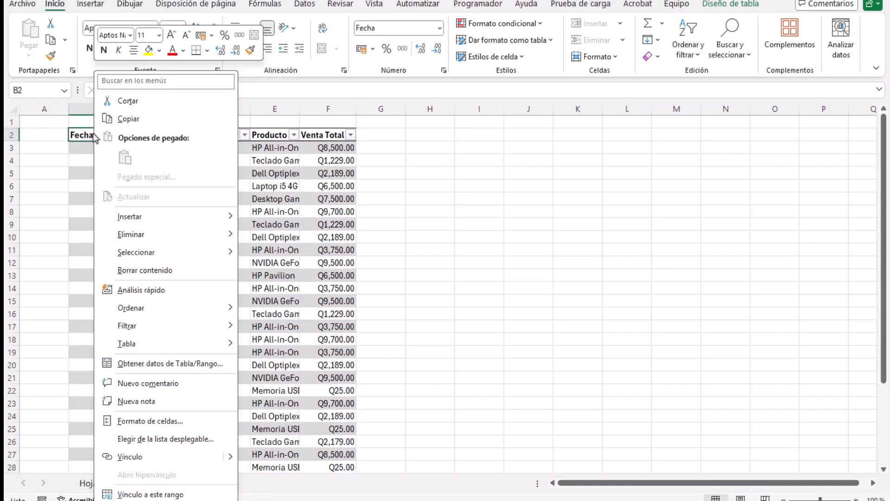
pyautogui.click(345, 214)
pyautogui.click(279, 175)
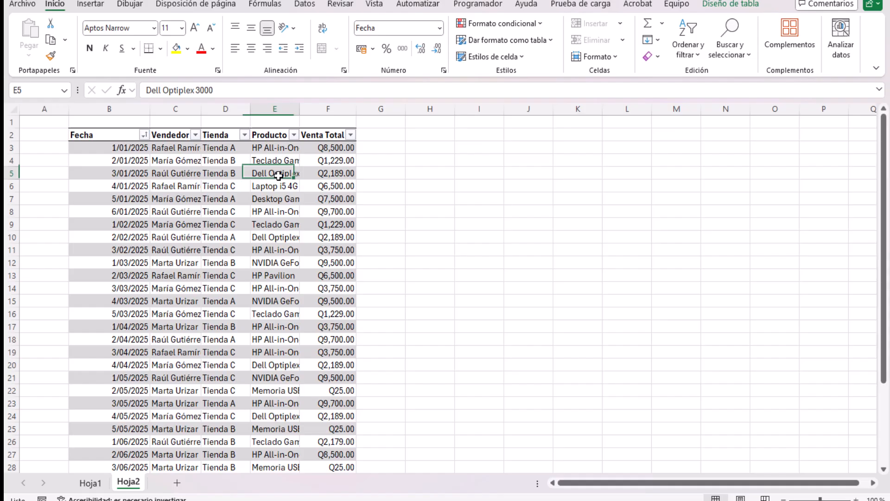
# Convert the table to a normal range and confirm the conversion.
pyautogui.click(199, 228)
pyautogui.rightClick(187, 226)
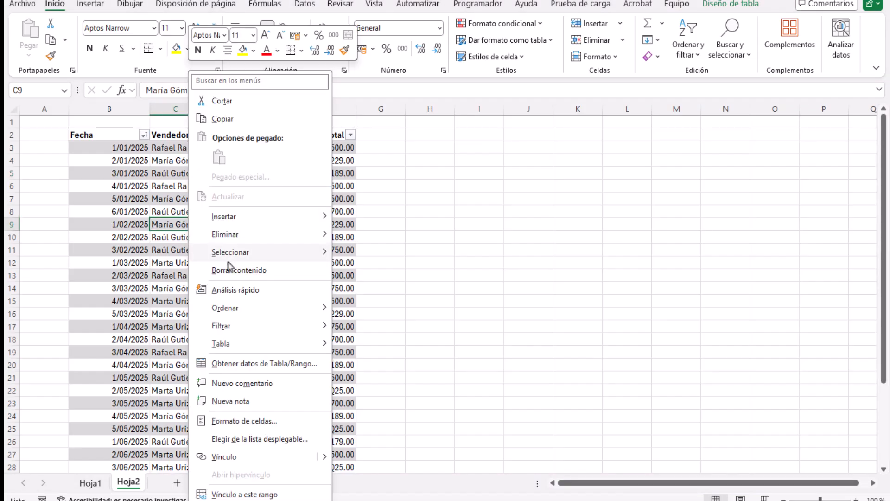
pyautogui.moveTo(246, 346)
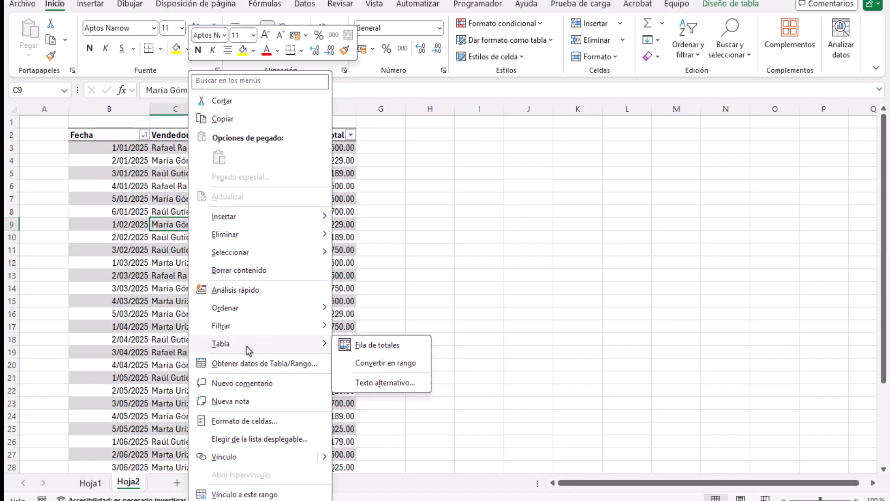
pyautogui.click(378, 365)
pyautogui.click(430, 277)
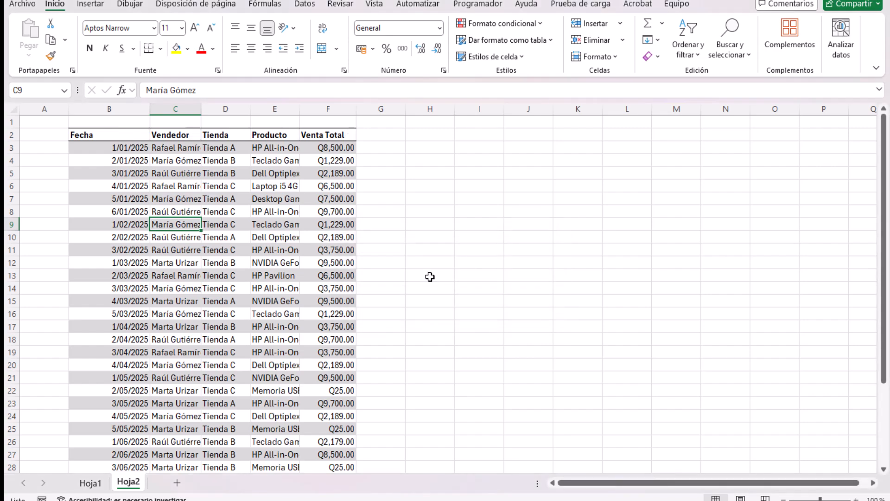
pyautogui.click(508, 191)
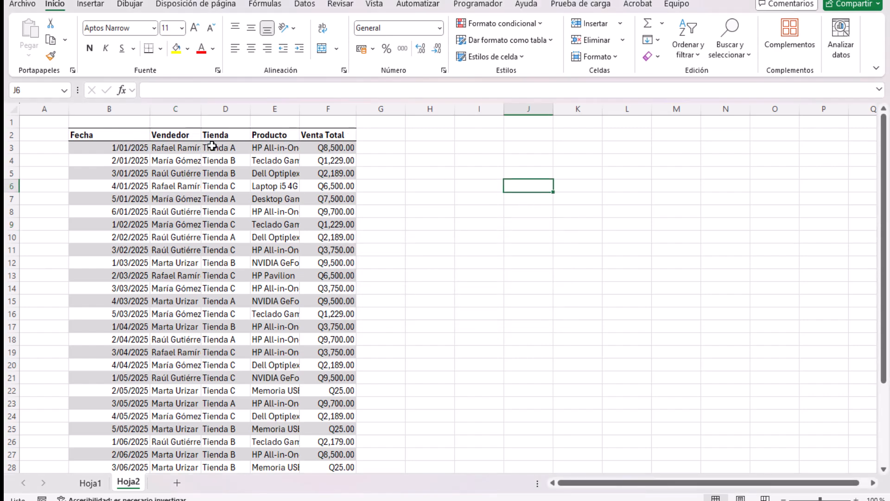
# Strip the formatting from the sales data, headers and totals row included, by copying empty cell I3's format onto the whole range from B2.
pyautogui.click(481, 147)
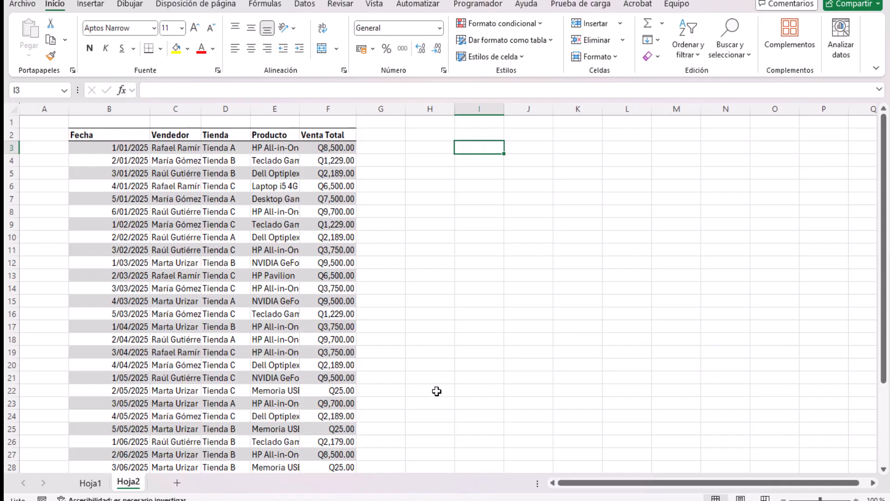
pyautogui.scroll(-4, 437, 391)
pyautogui.scroll(4, 436, 390)
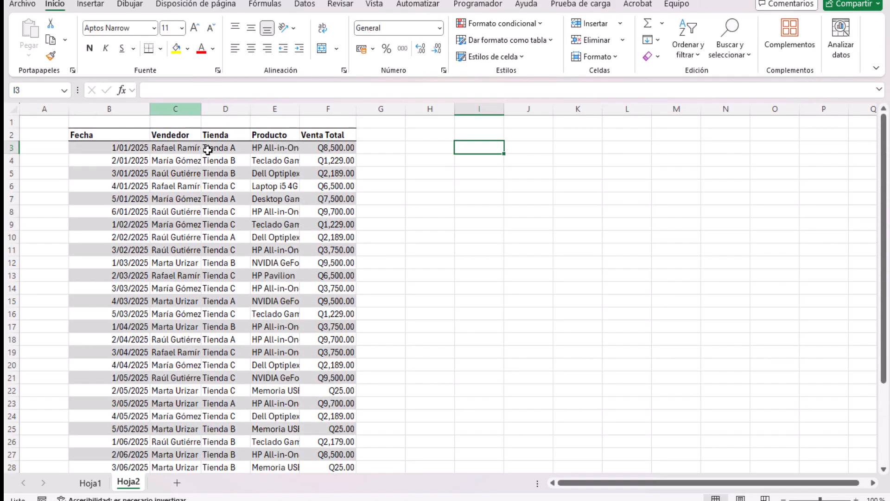
pyautogui.click(52, 57)
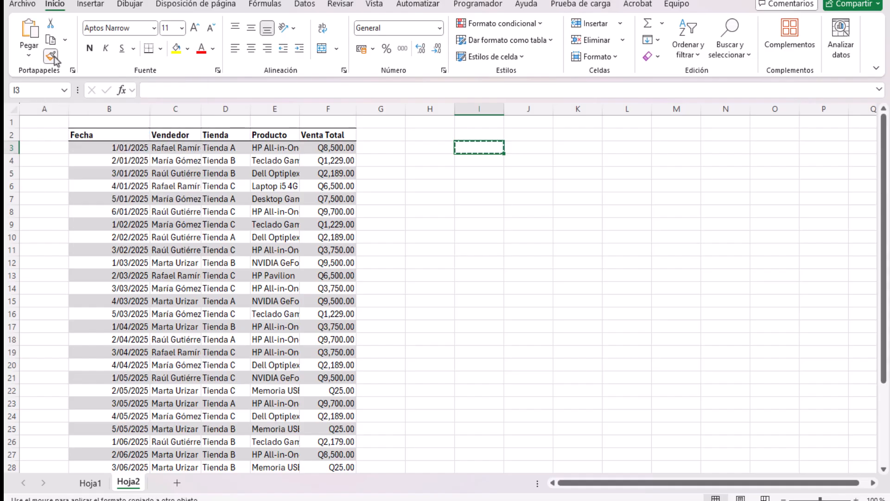
pyautogui.moveTo(77, 135)
pyautogui.mouseDown()
pyautogui.moveTo(188, 214)
pyautogui.moveTo(324, 477)
pyautogui.moveTo(360, 461)
pyautogui.moveTo(303, 499)
pyautogui.moveTo(302, 423)
pyautogui.mouseUp()
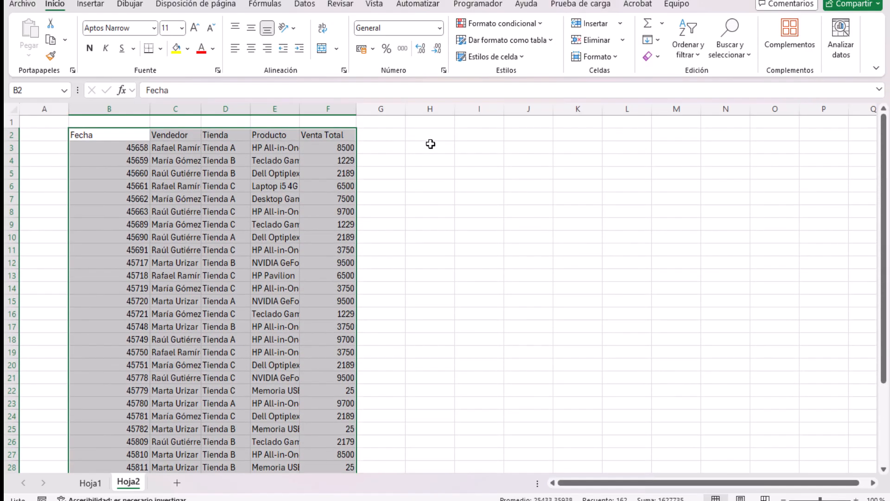
# Apply the Fecha corta number format to the entire Fecha column B.
pyautogui.click(432, 135)
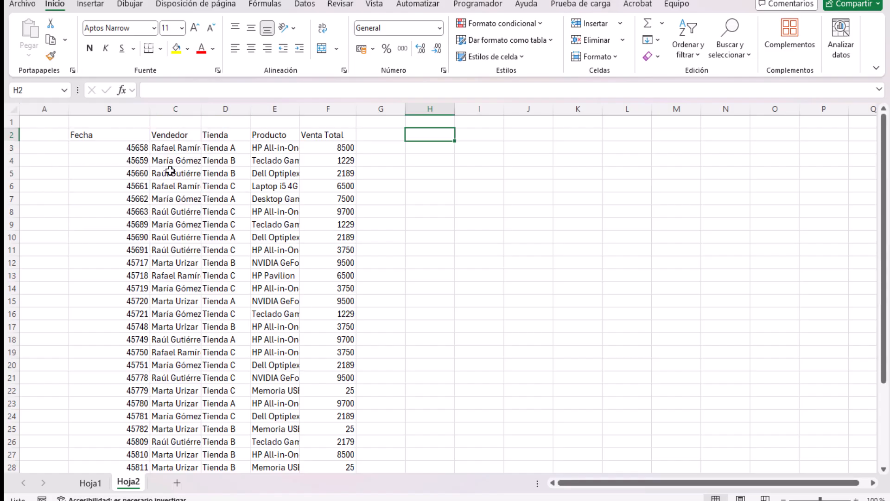
pyautogui.click(128, 108)
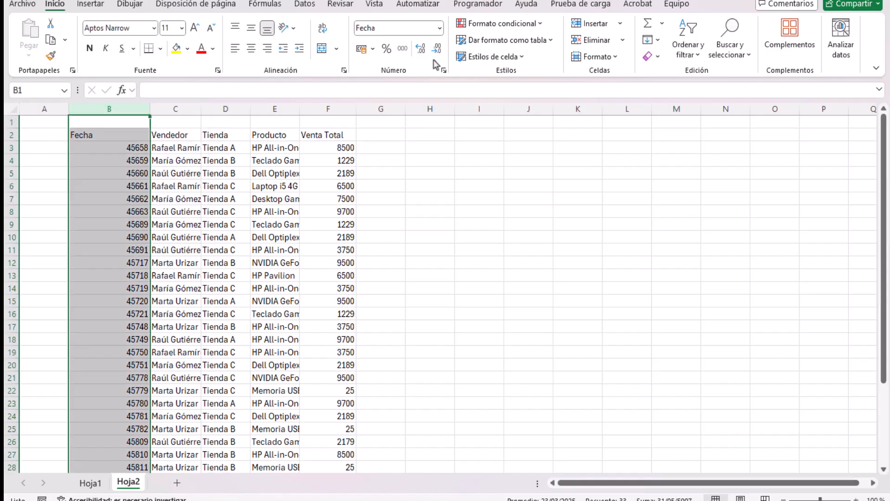
pyautogui.click(439, 29)
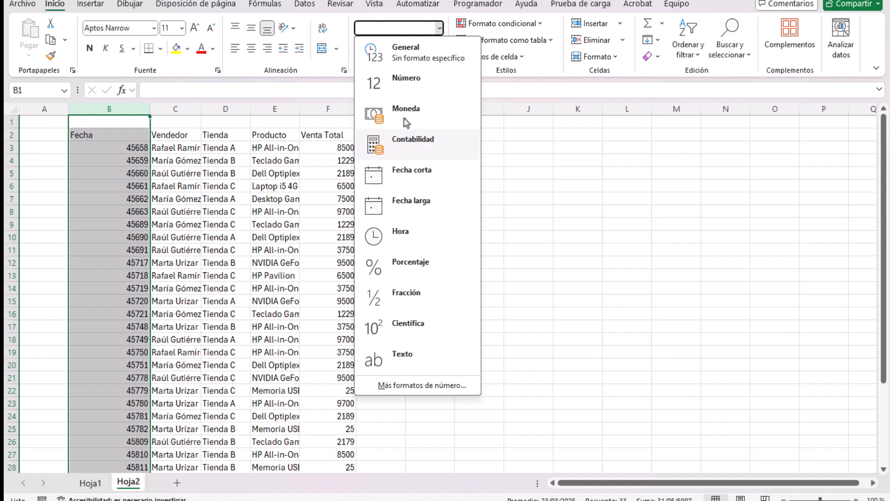
pyautogui.click(414, 174)
# Change the Fecha column to the Fecha larga format, widen it to fit the long dates, and review its rows.
pyautogui.click(438, 29)
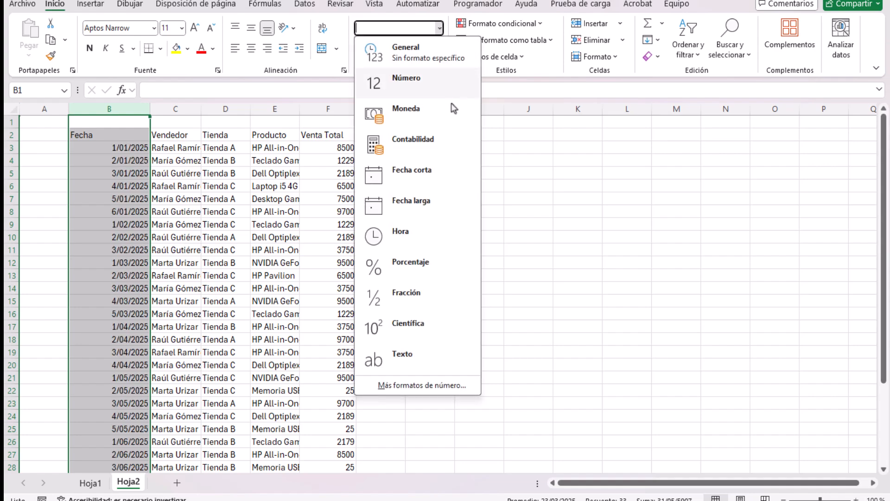
pyautogui.click(420, 204)
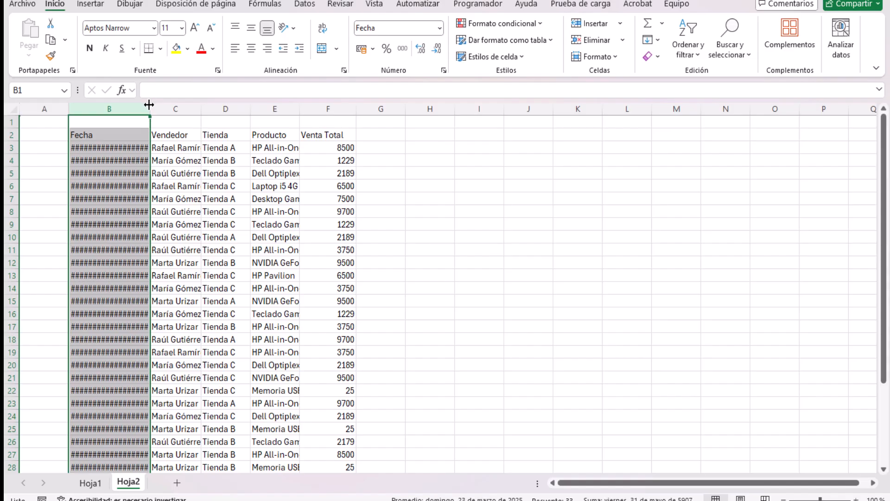
pyautogui.moveTo(149, 104); pyautogui.dragTo(210, 111)
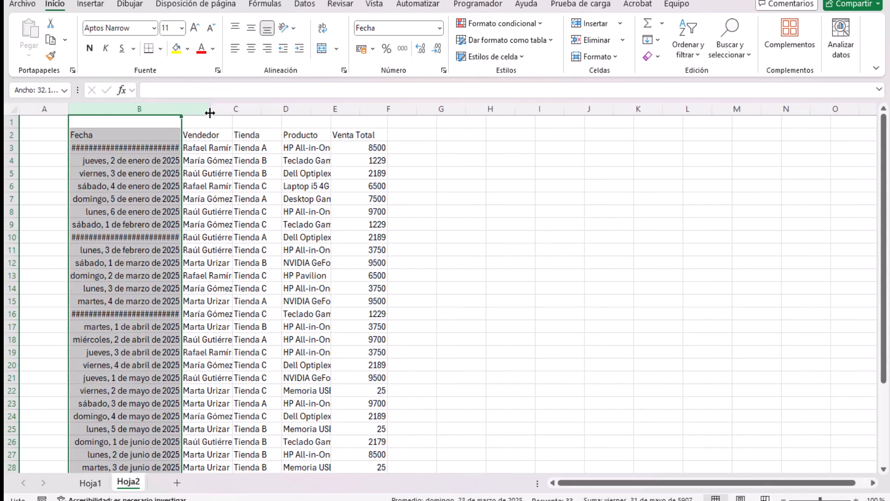
pyautogui.scroll(-4, 158, 364)
pyautogui.scroll(-2, 156, 364)
pyautogui.scroll(5, 156, 364)
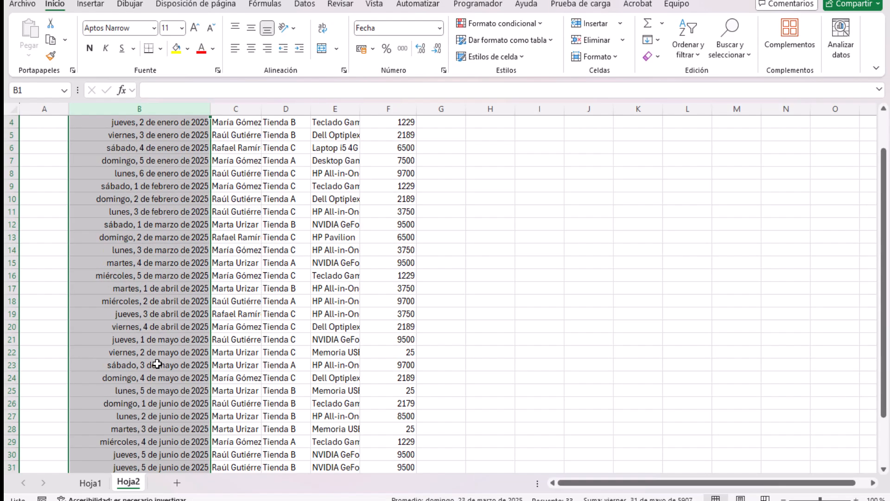
# Apply the Fecha corta format to only the dates in B9:B10.
pyautogui.click(440, 28)
pyautogui.click(149, 198)
pyautogui.moveTo(151, 199); pyautogui.dragTo(151, 186)
pyautogui.click(439, 29)
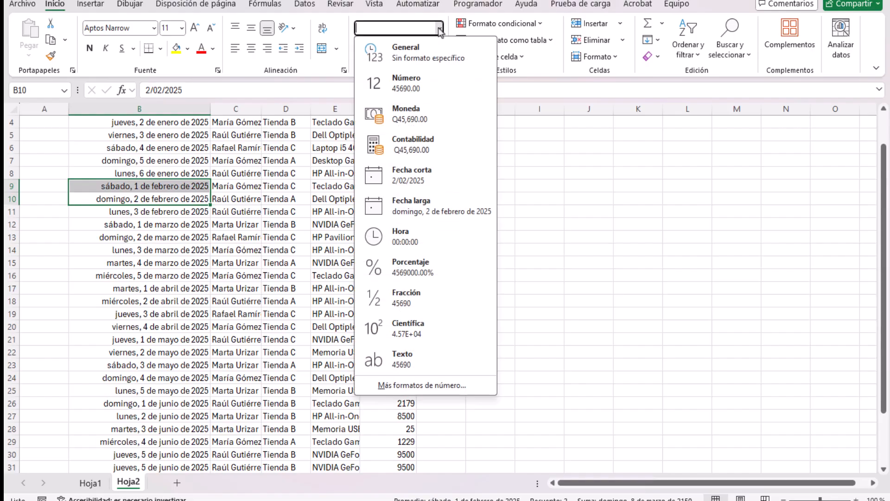
pyautogui.click(419, 177)
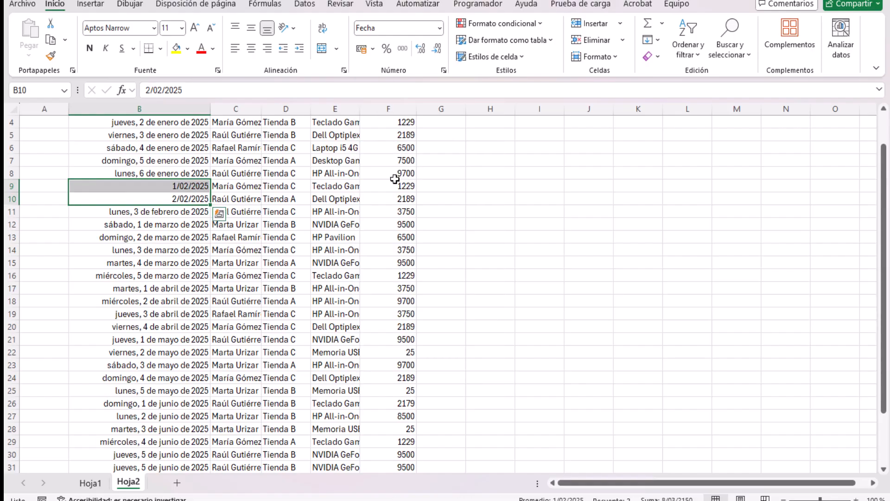
# Apply the Moneda number format to the entire Venta Total column F.
pyautogui.click(395, 124)
pyautogui.hotkey('ctrl', 'shift', 'Down')
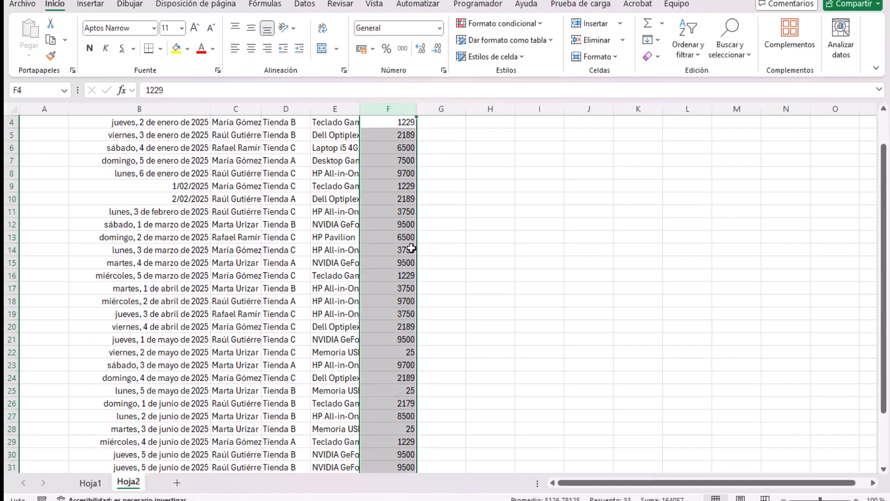
pyautogui.scroll(1, 406, 200)
pyautogui.click(398, 146)
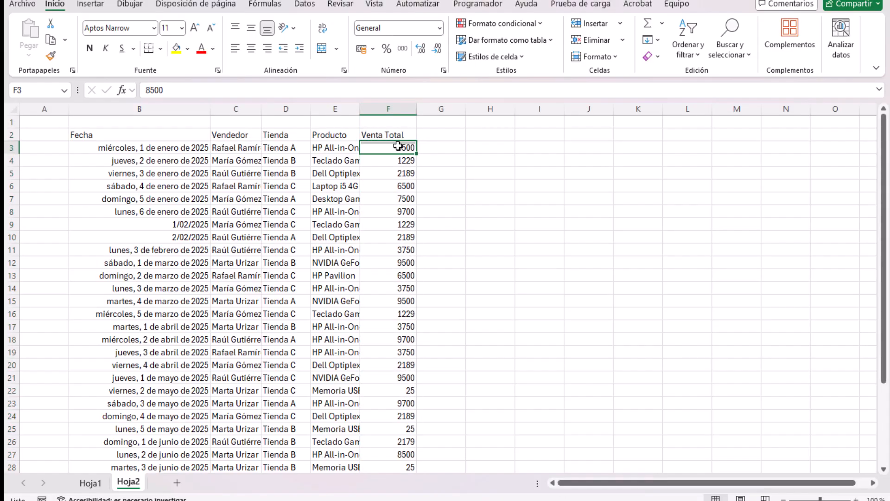
pyautogui.moveTo(397, 146); pyautogui.dragTo(392, 442)
pyautogui.scroll(3, 426, 348)
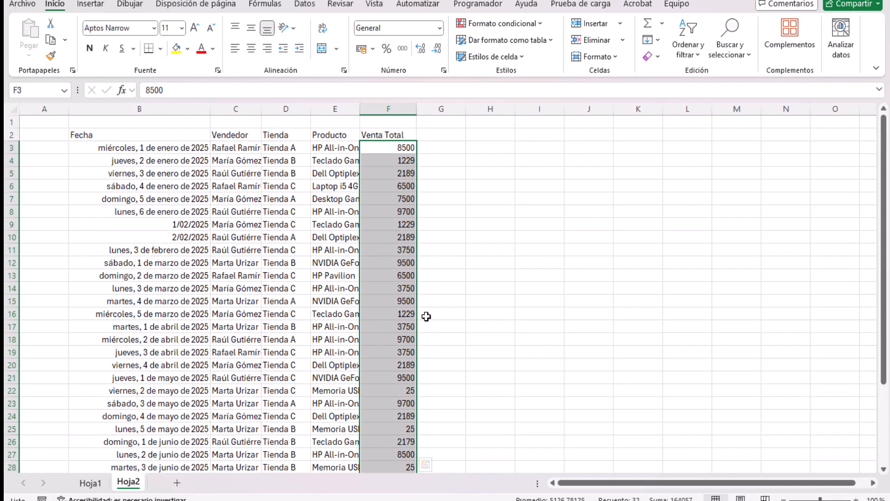
pyautogui.click(397, 109)
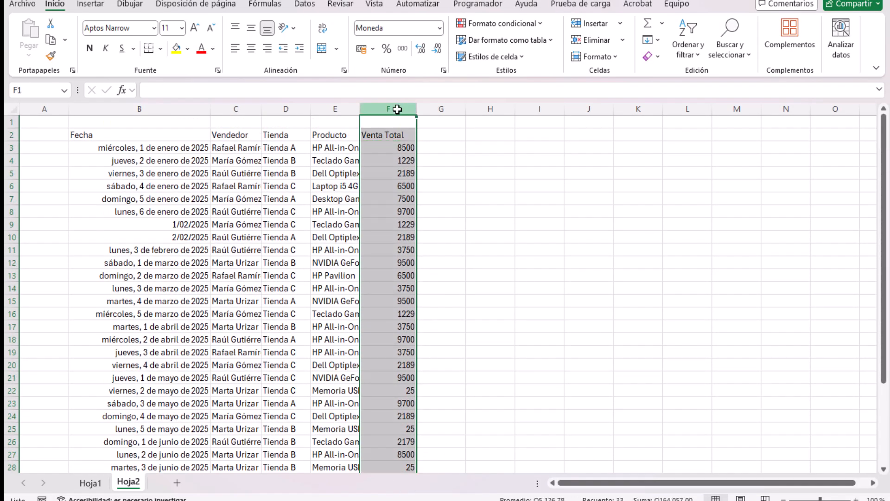
pyautogui.click(440, 32)
pyautogui.click(402, 112)
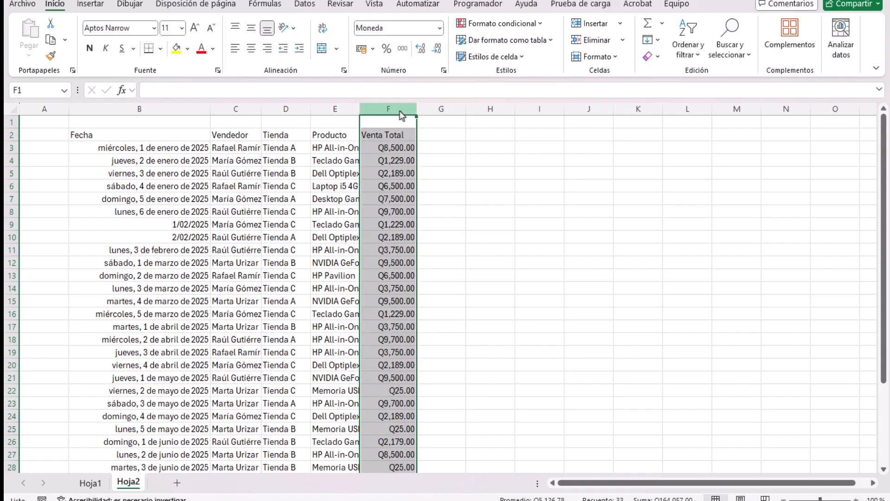
# Switch the Venta Total column to the Contabilidad format and reduce it to zero decimal places.
pyautogui.click(438, 29)
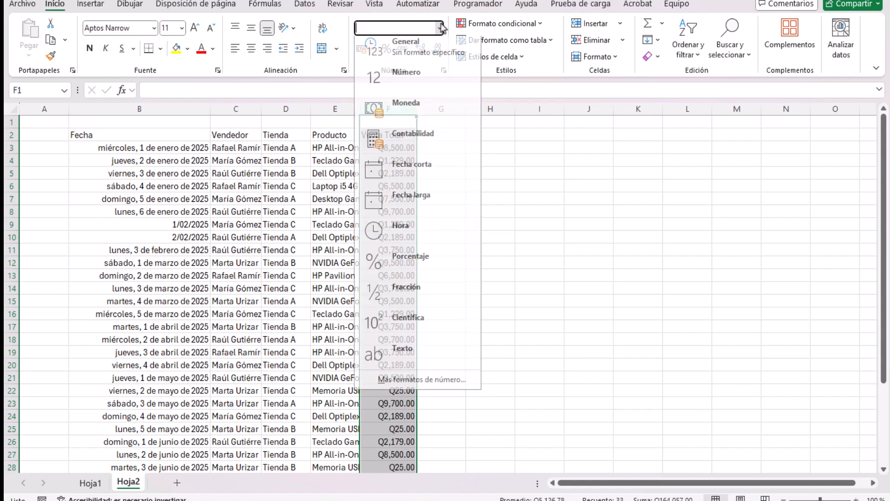
pyautogui.click(406, 144)
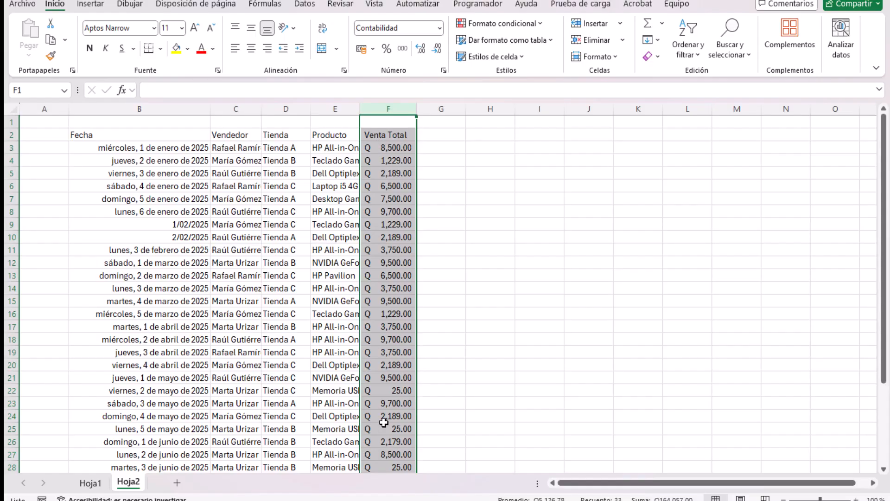
pyautogui.click(436, 48)
pyautogui.click(437, 49)
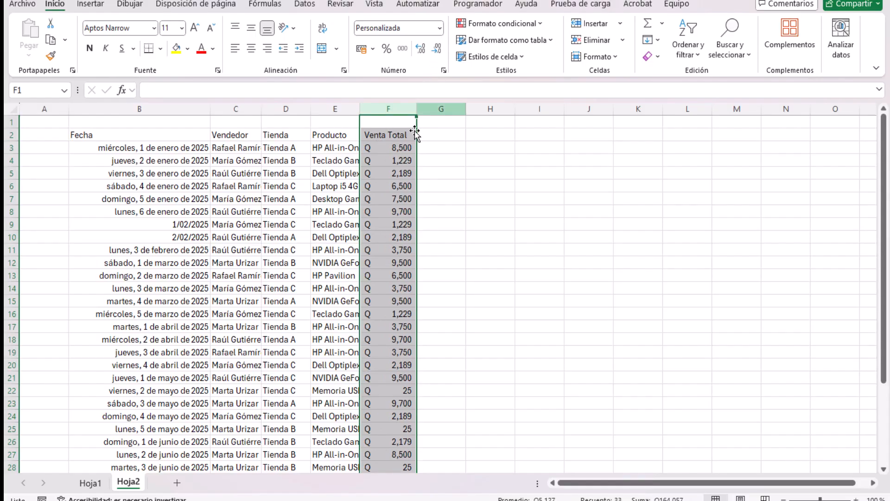
# Set the Venta Total column back to the Moneda format and reduce it to zero decimal places.
pyautogui.click(439, 28)
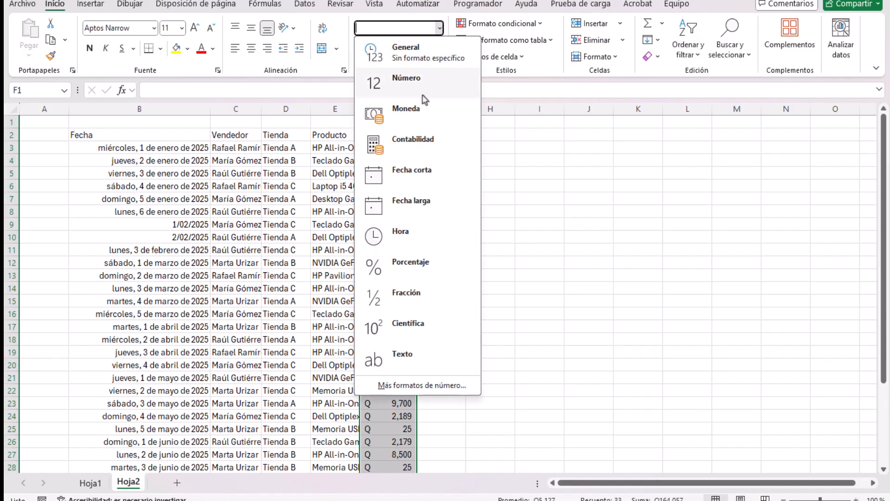
pyautogui.click(412, 106)
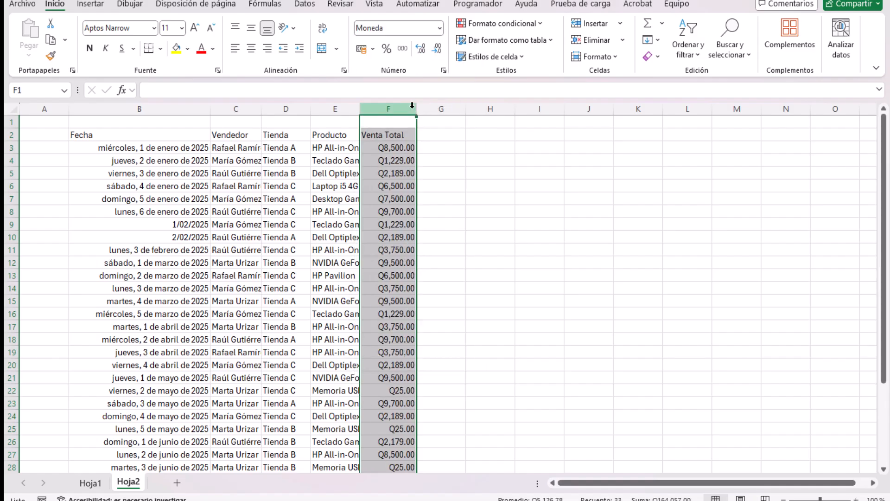
pyautogui.doubleClick(437, 49)
pyautogui.click(485, 272)
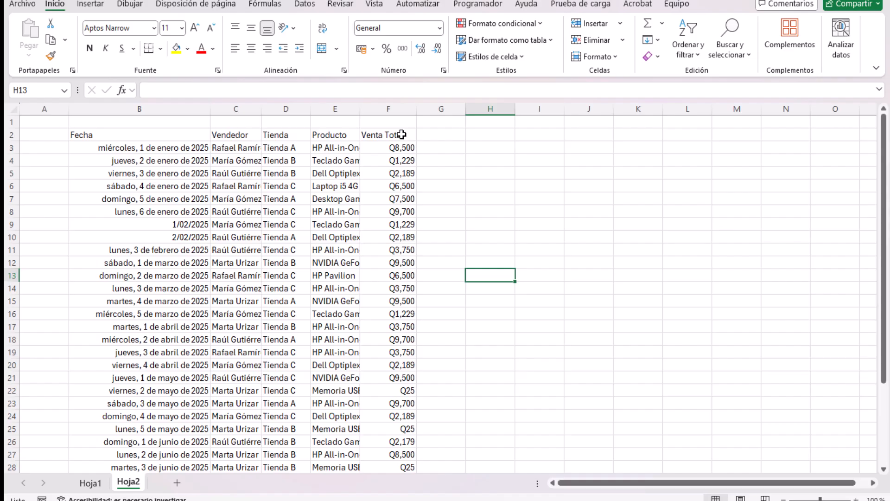
# Apply the Fecha corta format to the entire Fecha column and autofit its width to the contents.
pyautogui.click(392, 111)
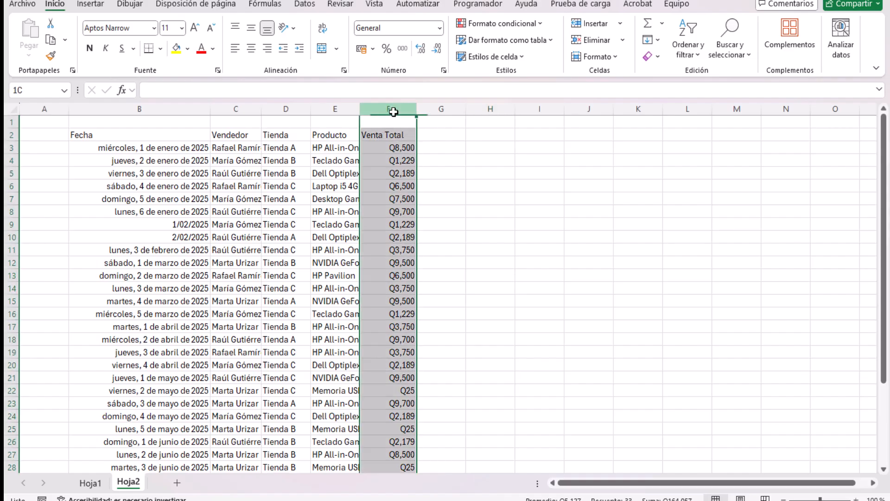
pyautogui.click(116, 110)
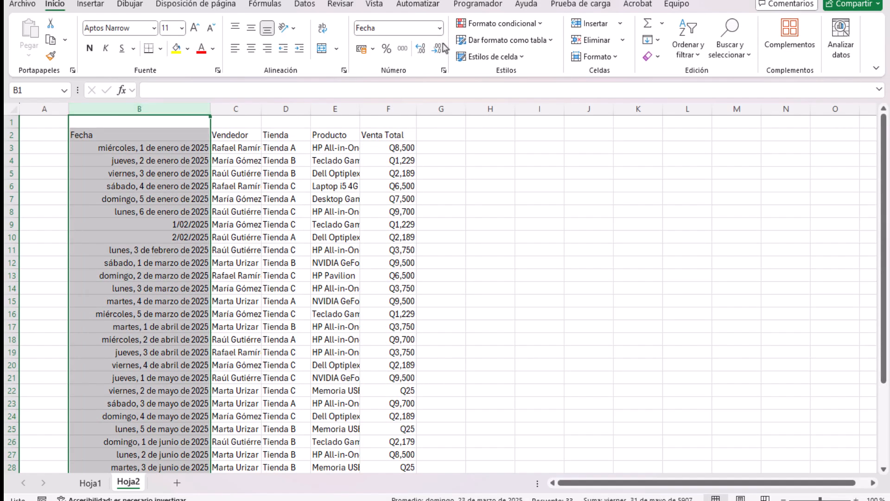
pyautogui.click(439, 28)
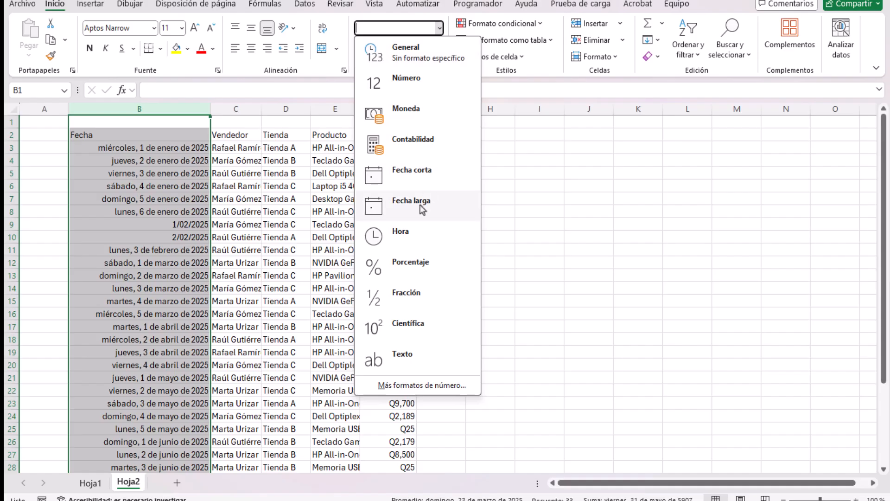
pyautogui.click(423, 179)
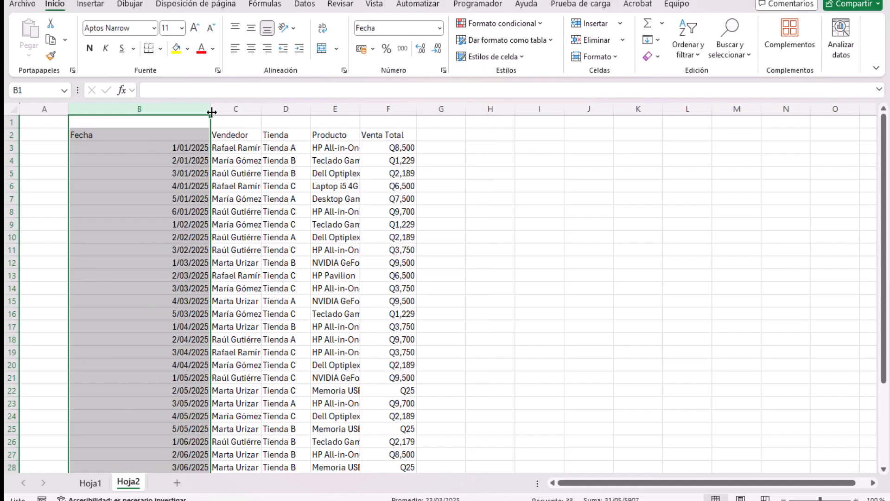
pyautogui.doubleClick(211, 112)
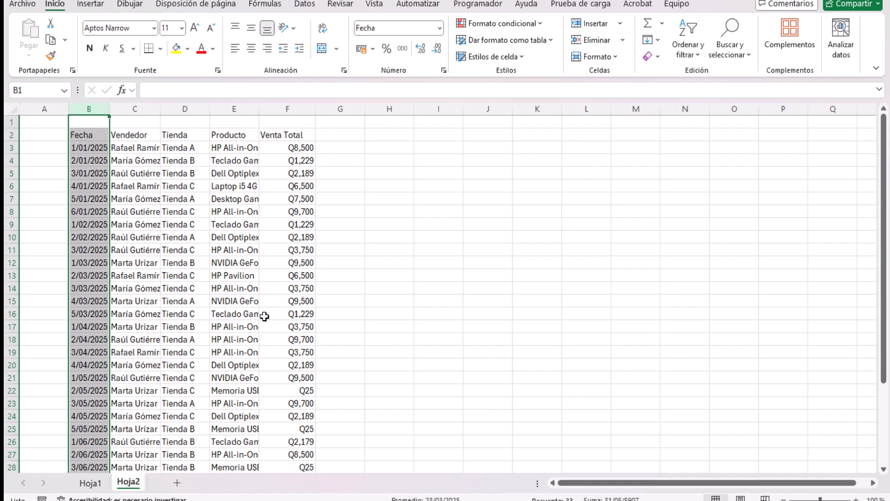
# Delete the whole former totals row, row 34, beneath the sales data.
pyautogui.scroll(-5, 264, 316)
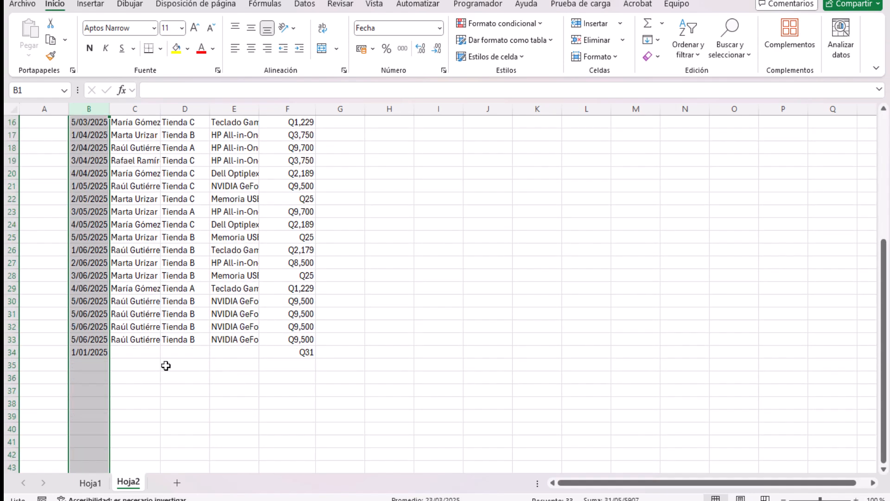
pyautogui.click(171, 355)
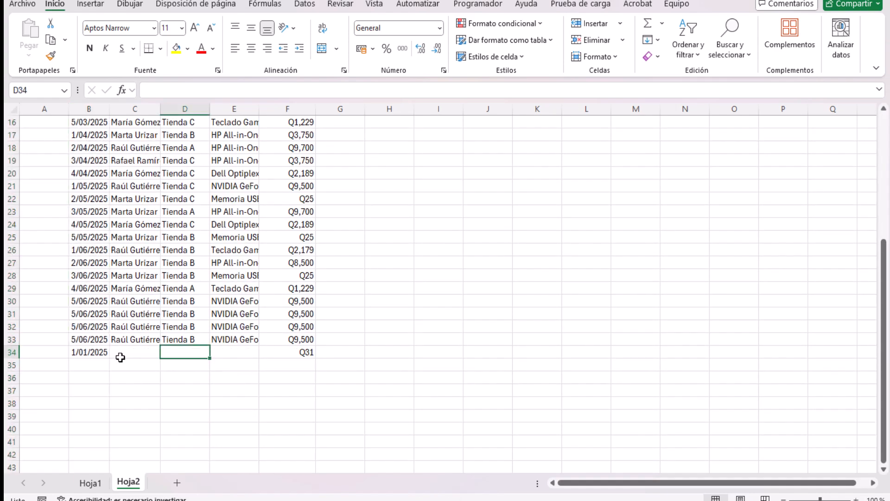
pyautogui.click(10, 352)
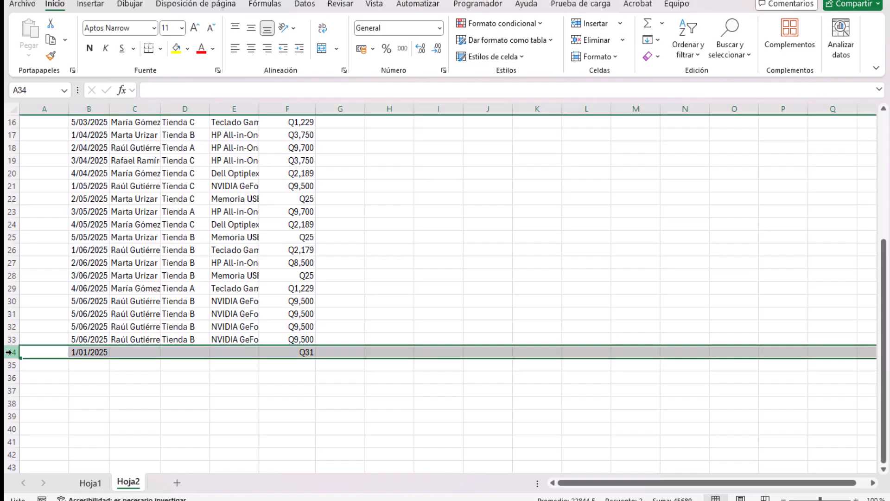
pyautogui.press('ctrl')
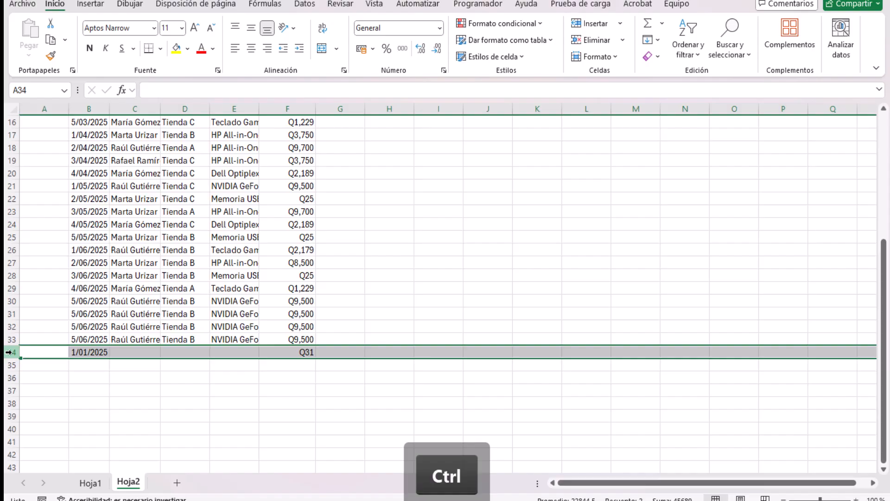
pyautogui.hotkey('ctrl', '-')
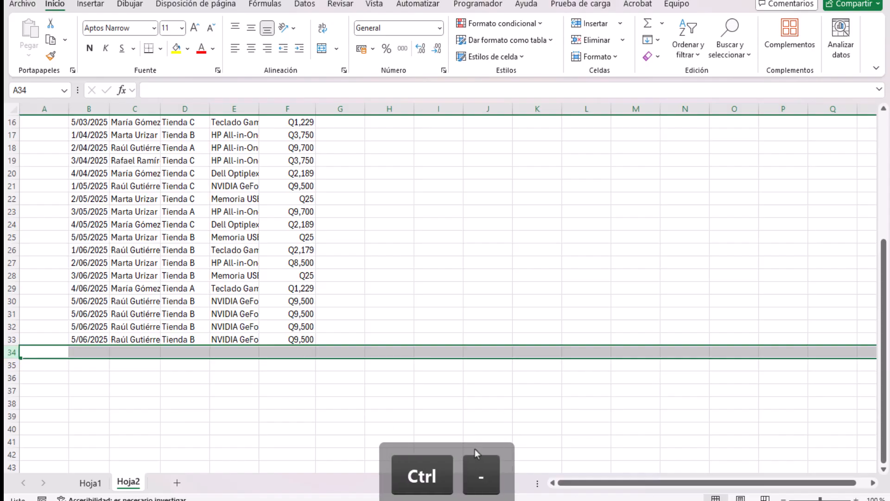
pyautogui.click(161, 385)
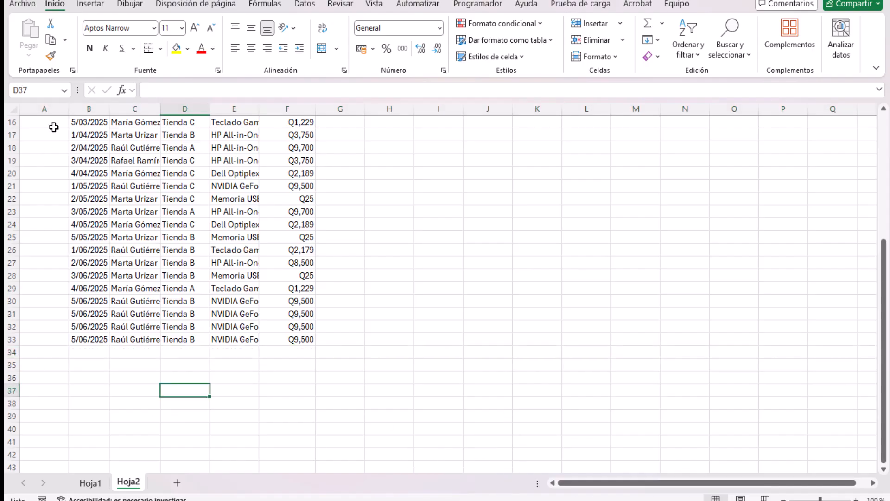
# Delete the empty column A so the sales data starts in the first column.
pyautogui.click(50, 109)
pyautogui.press('ctrl')
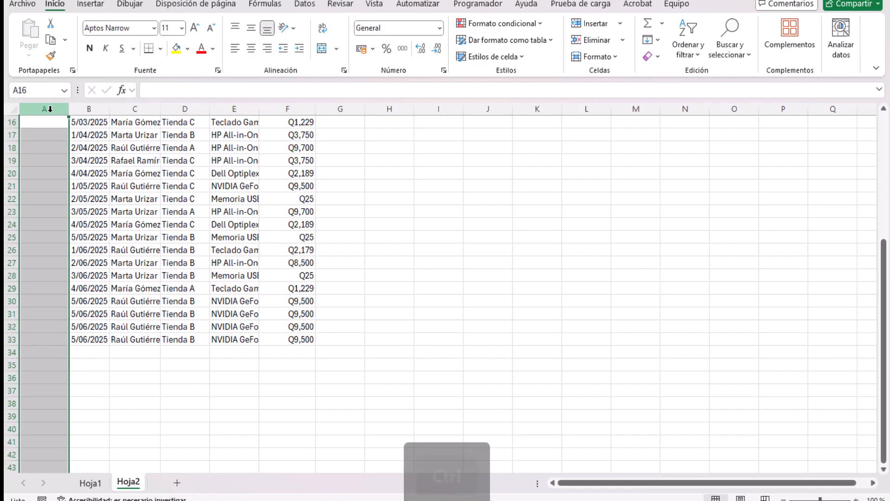
pyautogui.hotkey('ctrl', '-')
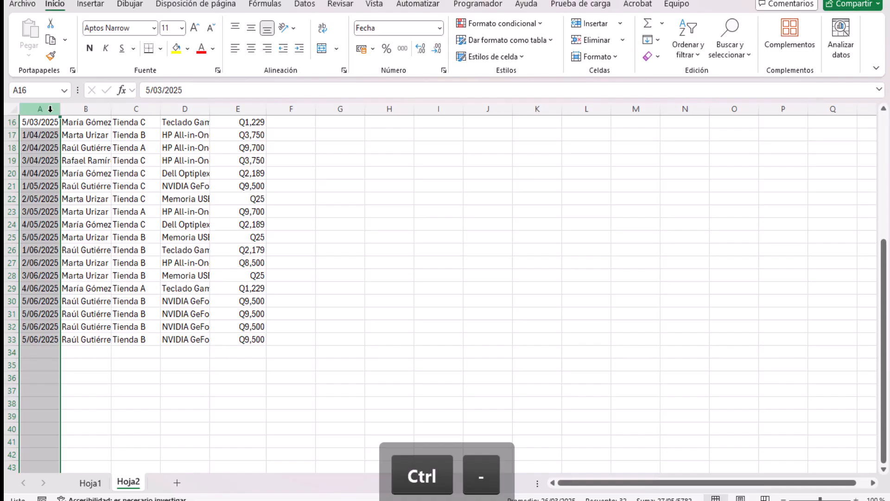
# Insert a blank column A before the Fecha column so the sales data starts in column B.
pyautogui.click(77, 106)
pyautogui.click(14, 259)
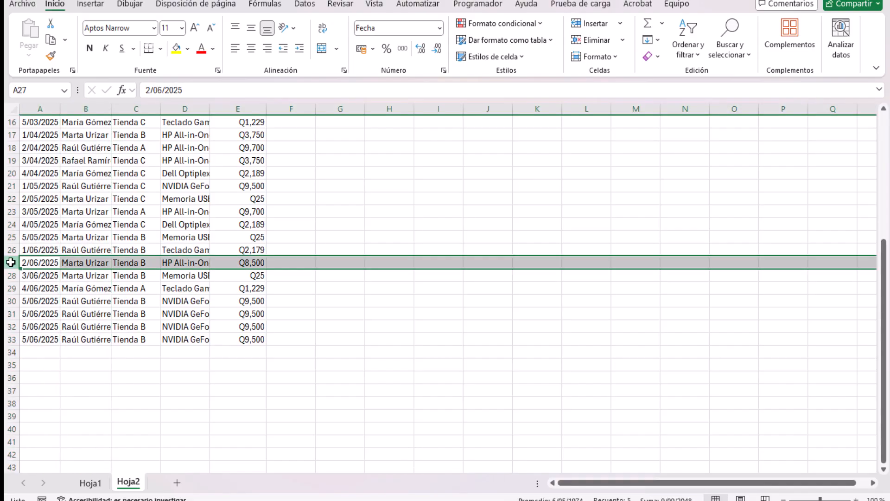
pyautogui.click(38, 105)
pyautogui.press('ctrl')
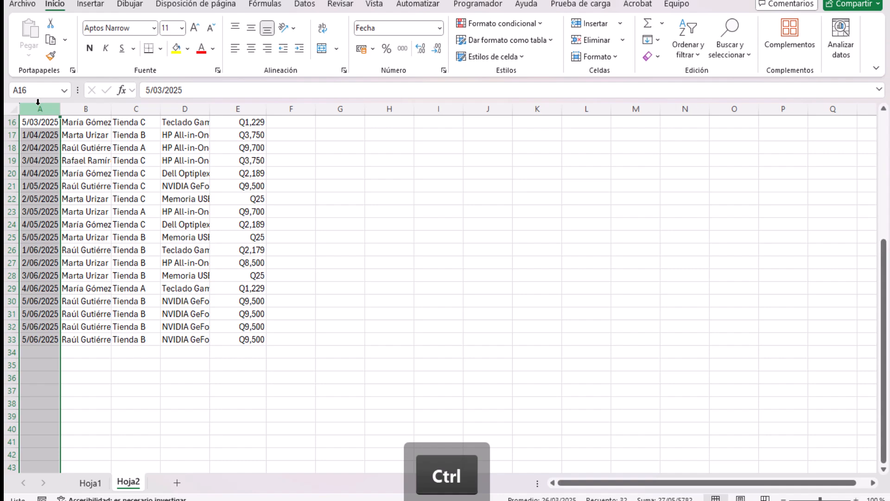
pyautogui.hotkey('ctrl', '+')
pyautogui.scroll(5, 176, 169)
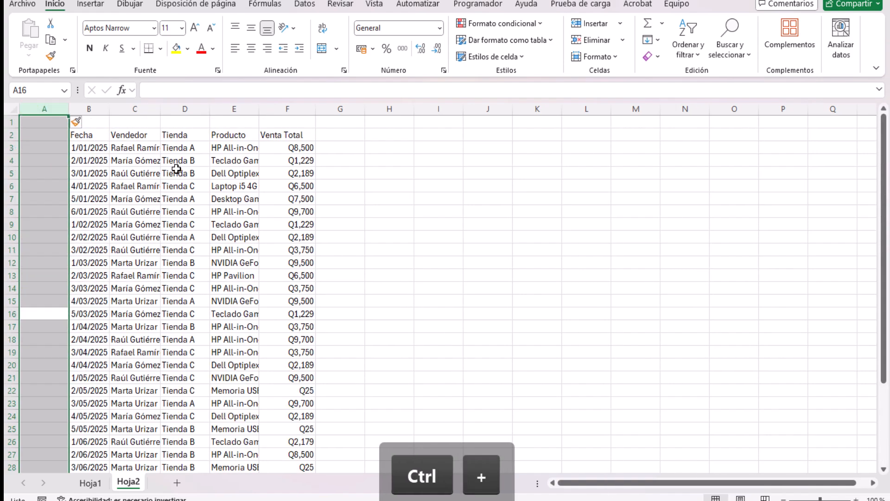
pyautogui.click(384, 164)
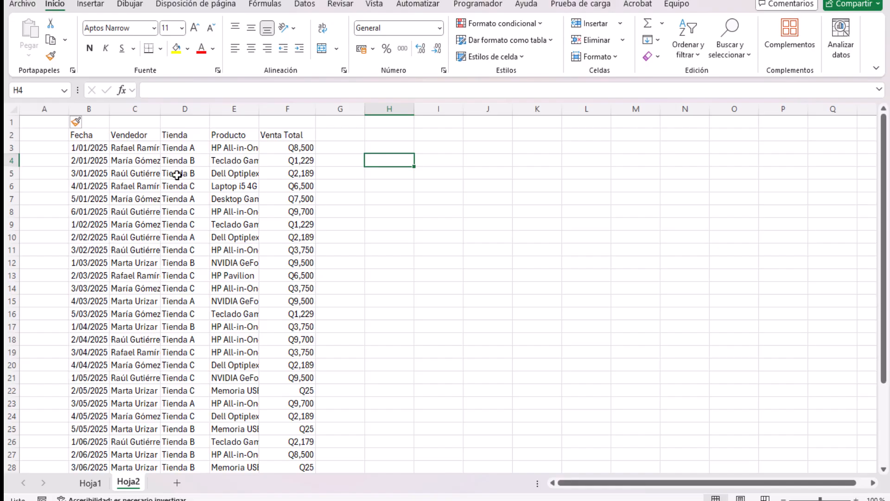
# Examine the extent of the sales data from the Fecha header to the Venta Total column and down to its last row.
pyautogui.click(284, 137)
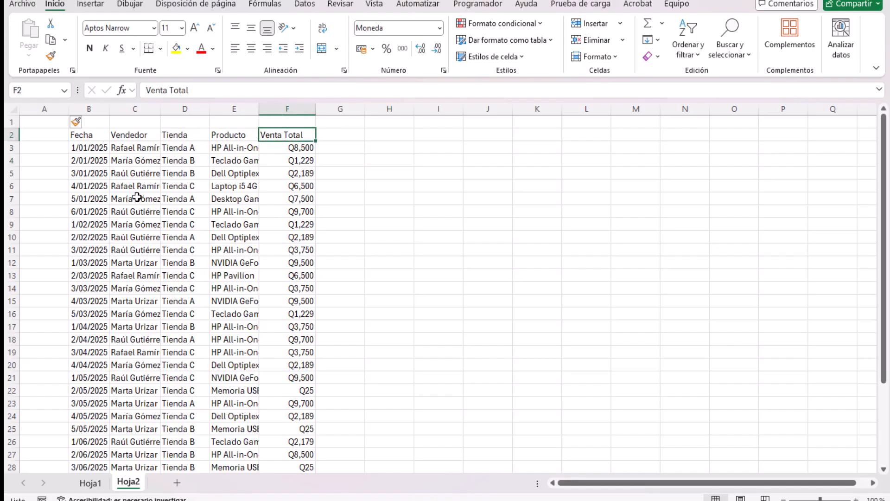
pyautogui.click(79, 135)
pyautogui.scroll(-5, 278, 195)
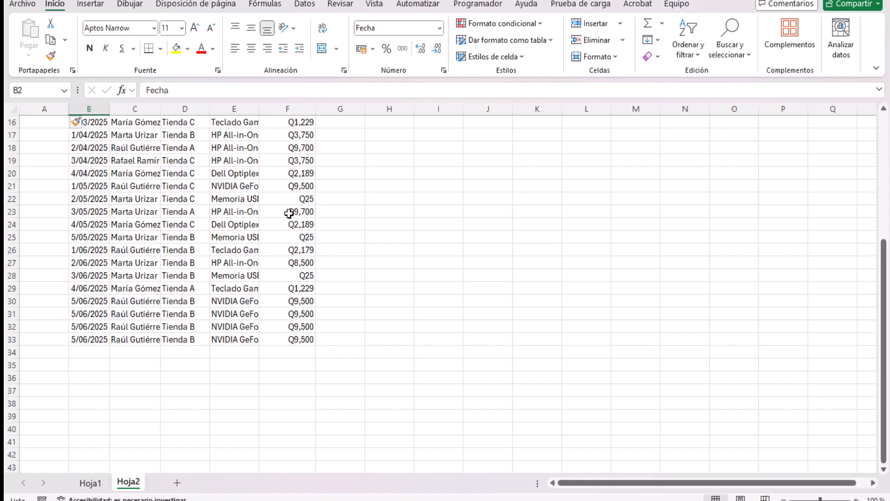
pyautogui.scroll(5, 288, 213)
pyautogui.click(296, 137)
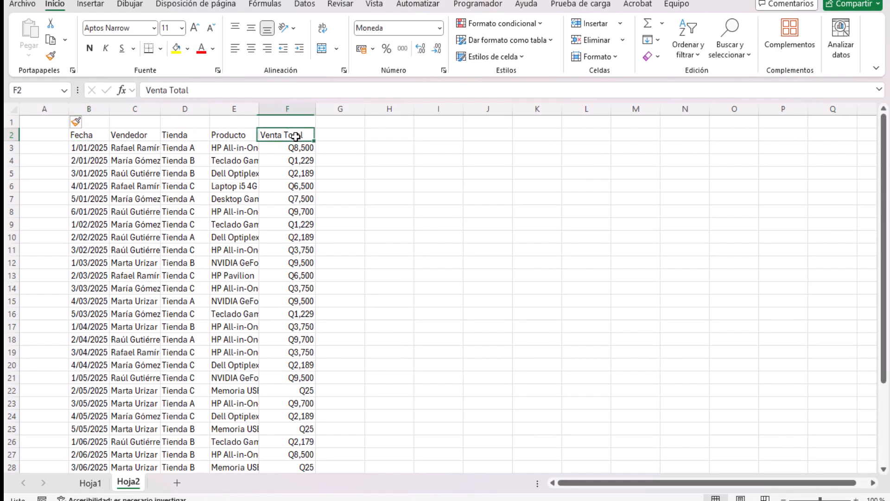
pyautogui.scroll(-1, 303, 281)
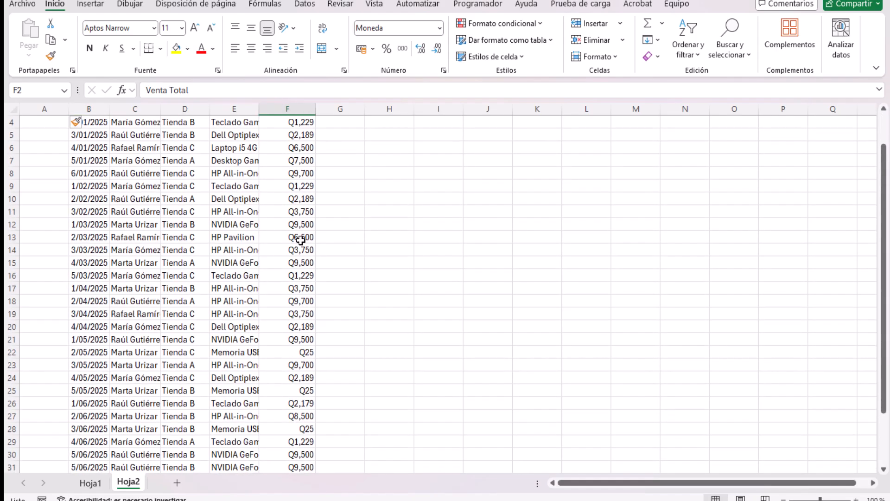
pyautogui.scroll(1, 300, 241)
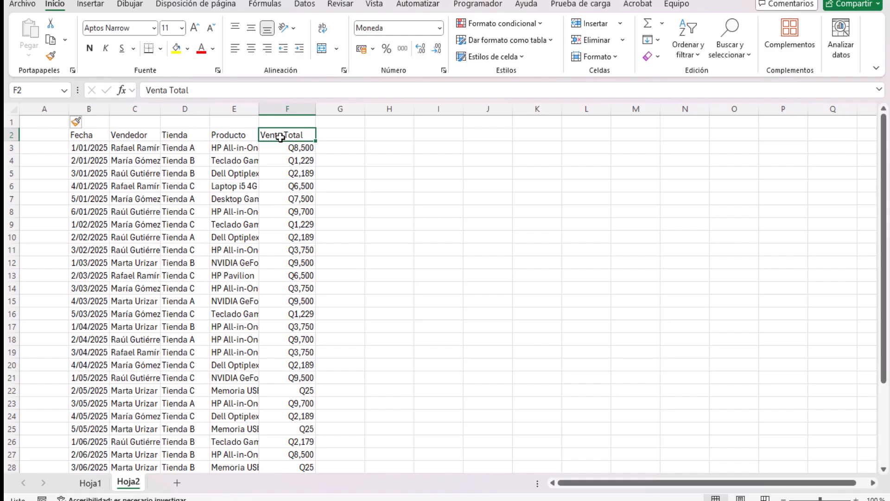
pyautogui.click(291, 146)
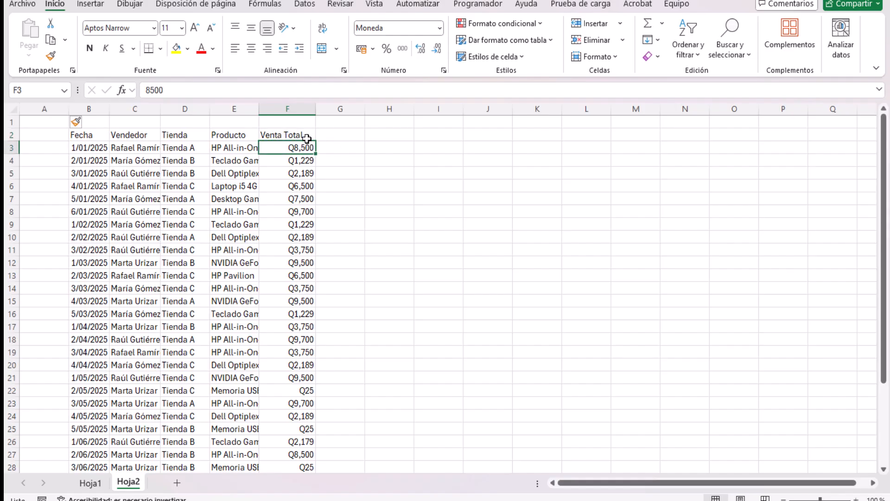
pyautogui.click(283, 135)
# Count the non-empty Venta Total cells in H2 with the formula =CONTARA(F3:F33).
pyautogui.click(389, 134)
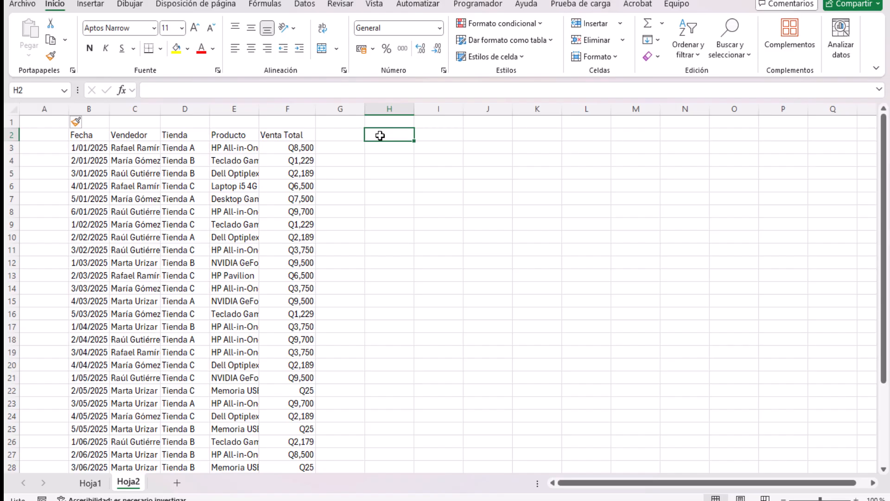
pyautogui.write('=')
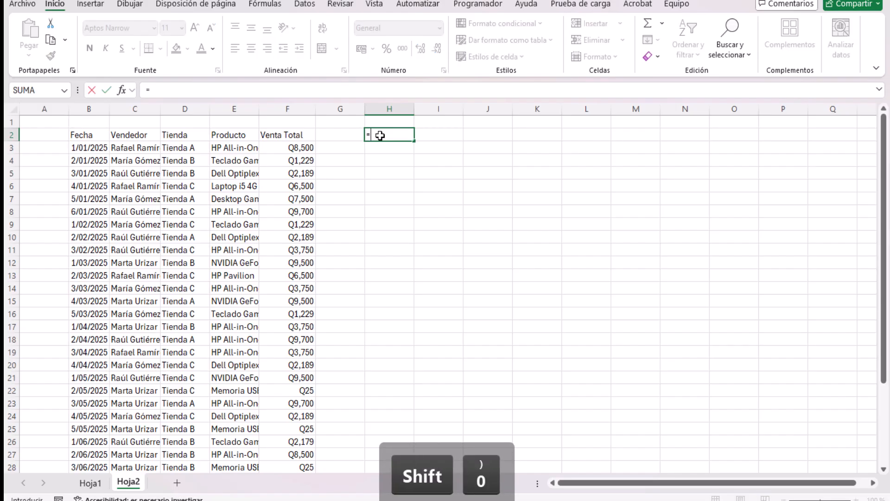
pyautogui.write('contar')
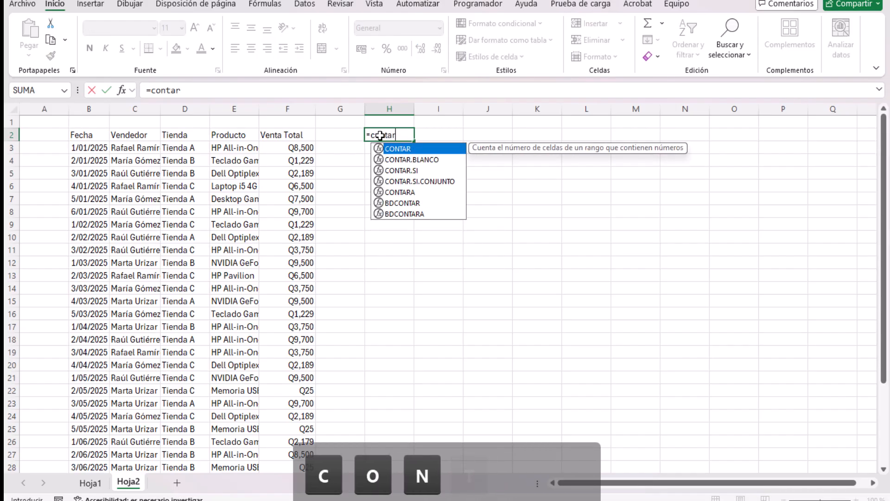
pyautogui.press('Down')
pyautogui.press('Down')
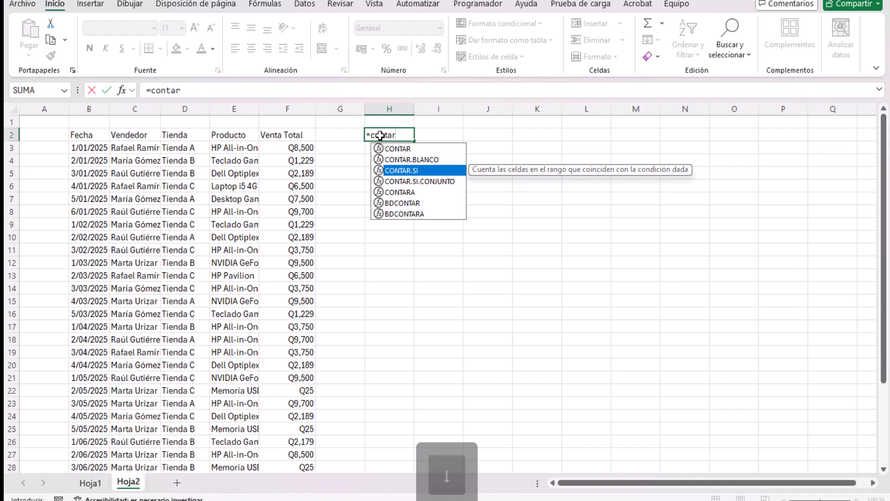
pyautogui.press('Down')
pyautogui.press('Down')
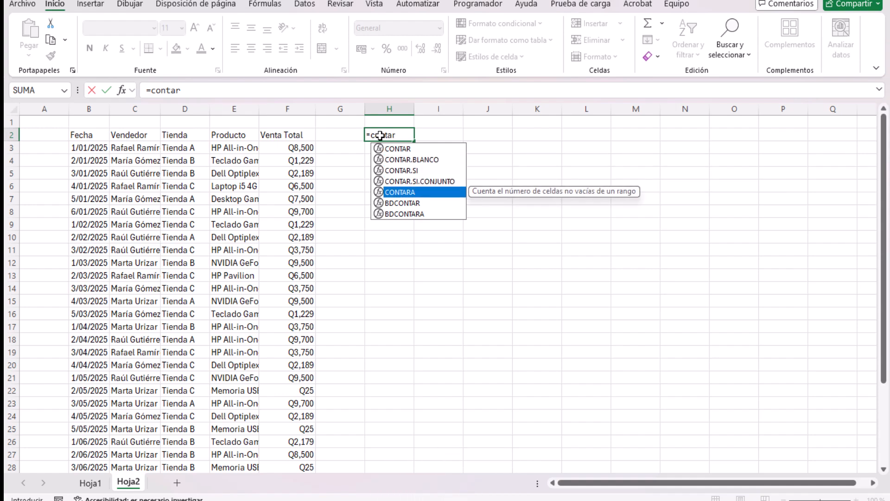
pyautogui.press('Tab')
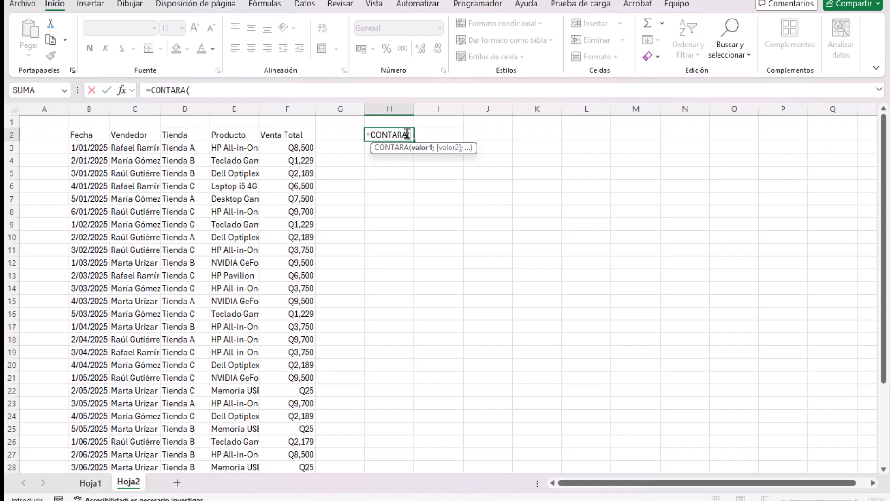
pyautogui.moveTo(301, 147); pyautogui.dragTo(293, 453)
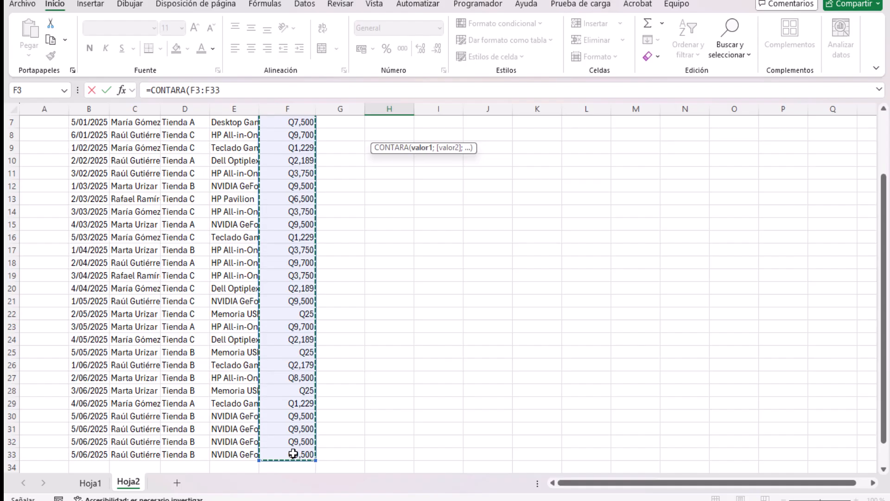
pyautogui.press('Return')
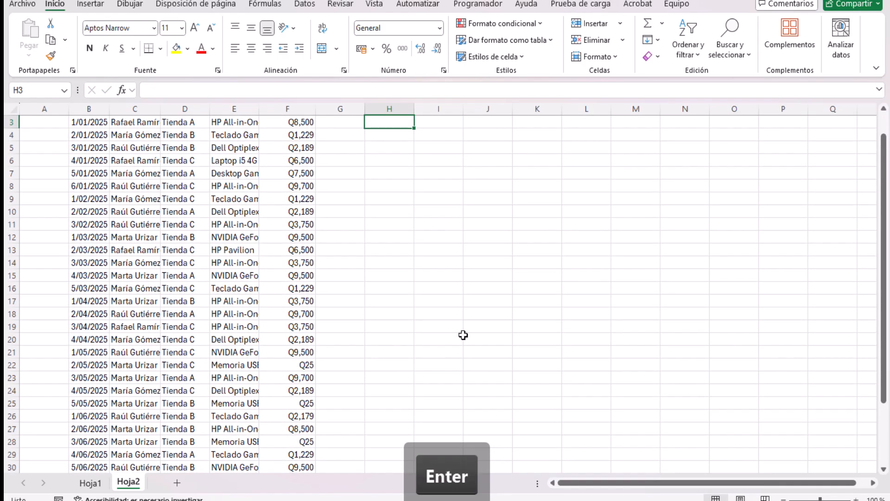
pyautogui.click(397, 132)
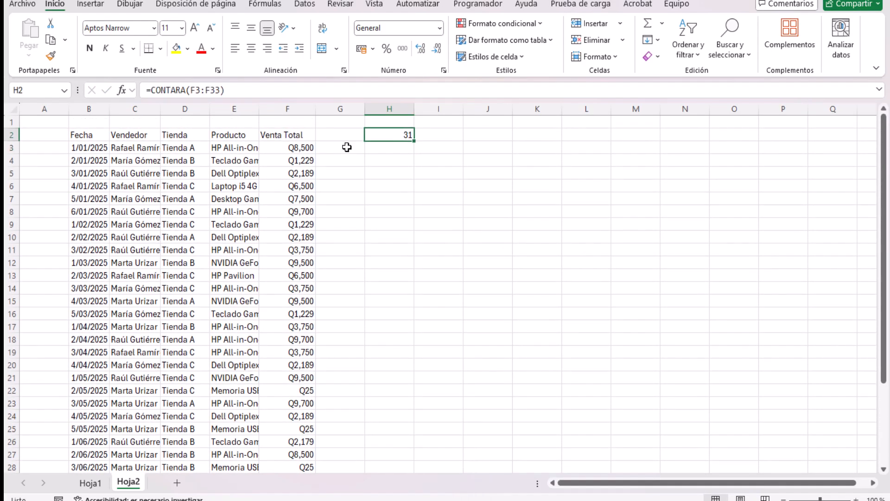
# Check the range used in the count by selecting the Venta Total values from F3 through F33.
pyautogui.click(294, 151)
pyautogui.hotkey('ctrl', 'Down')
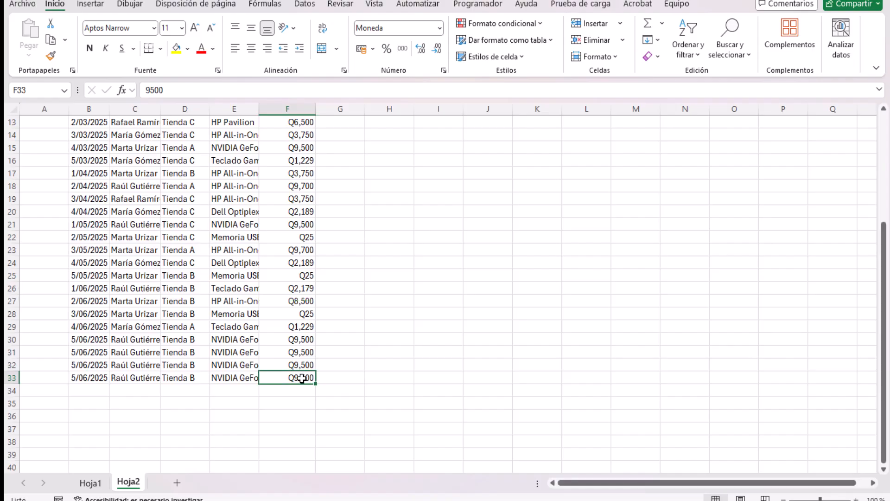
pyautogui.scroll(4, 302, 378)
pyautogui.click(300, 149)
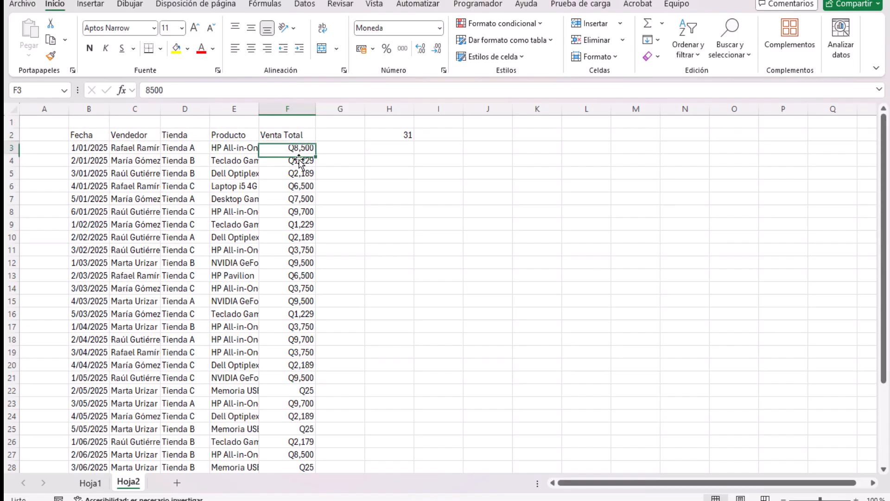
pyautogui.scroll(-4, 306, 371)
pyautogui.keyDown('shift'); pyautogui.click(306, 379); pyautogui.keyUp('shift')
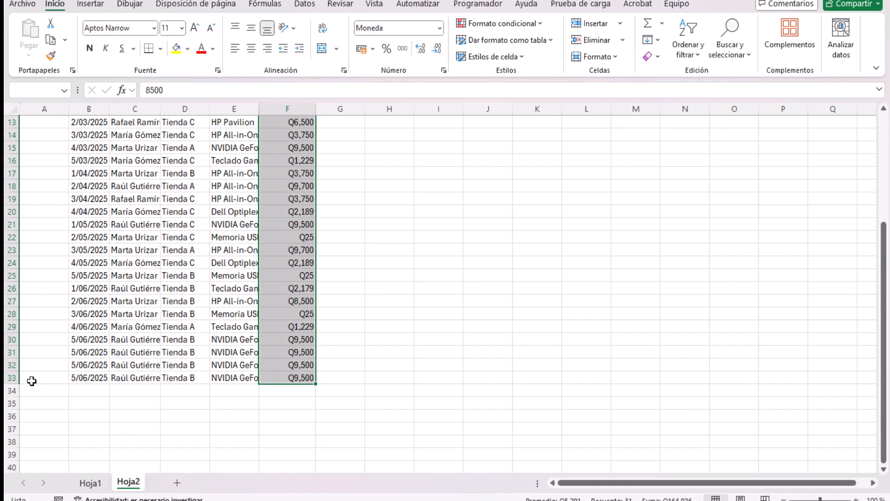
pyautogui.scroll(4, 30, 377)
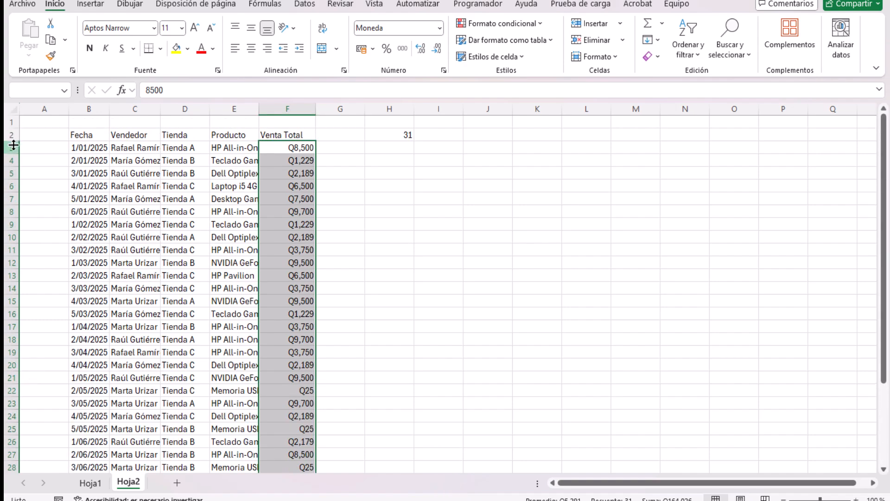
# Compare the header row 2, from Fecha to Venta Total, with the data rows beneath it.
pyautogui.click(80, 136)
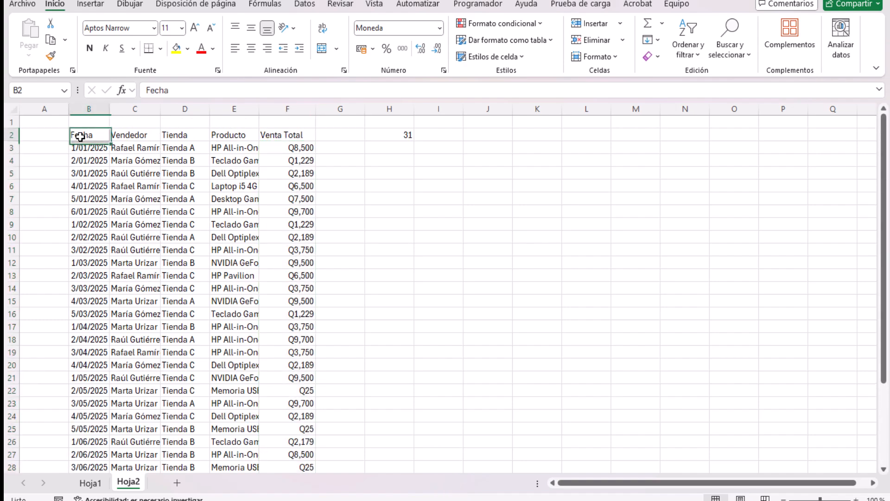
pyautogui.click(49, 122)
pyautogui.click(87, 137)
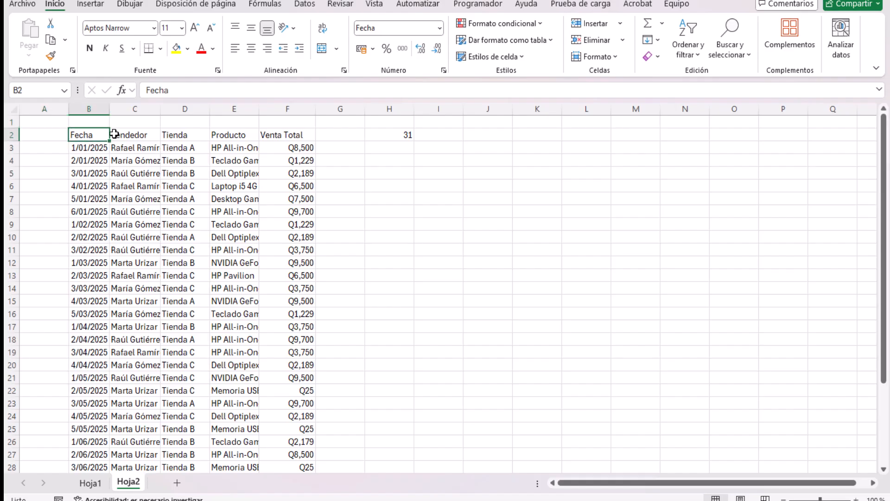
pyautogui.click(304, 136)
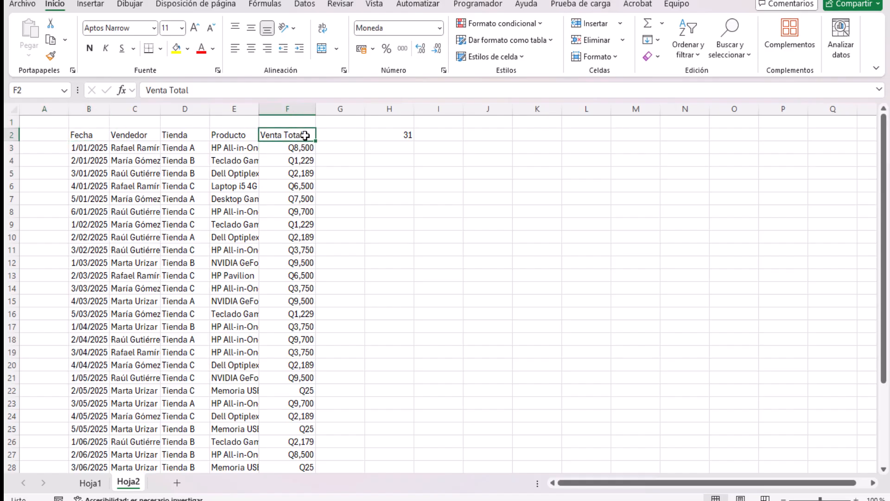
pyautogui.scroll(-4, 314, 325)
pyautogui.scroll(4, 308, 365)
pyautogui.scroll(-4, 317, 337)
pyautogui.scroll(4, 311, 301)
# Turn on filtering for the header row of the sales data, starting from the Fecha header.
pyautogui.click(86, 135)
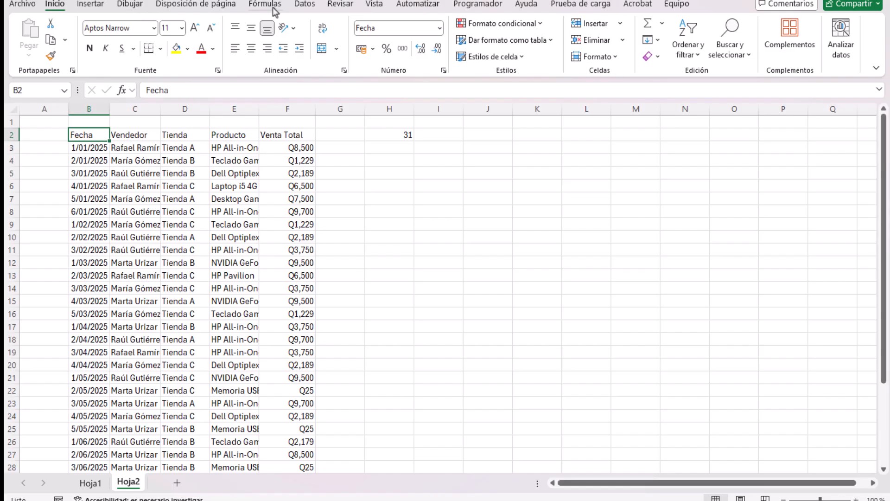
pyautogui.click(305, 4)
pyautogui.click(445, 39)
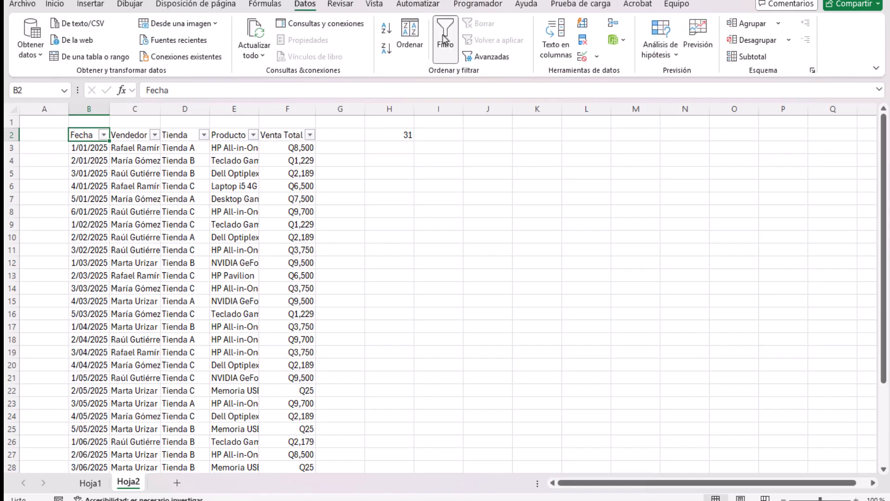
# Filter the Fecha column to show only 1 January 2025 and all of February 2025.
pyautogui.click(105, 135)
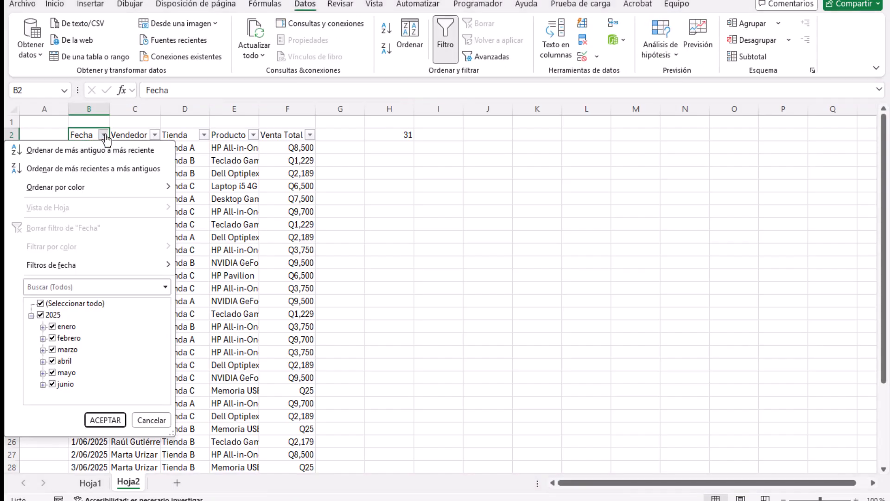
pyautogui.click(41, 304)
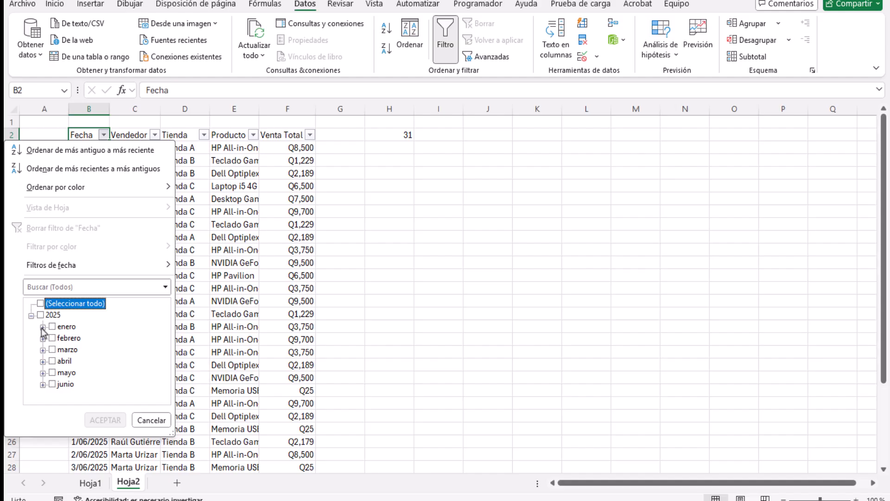
pyautogui.click(43, 327)
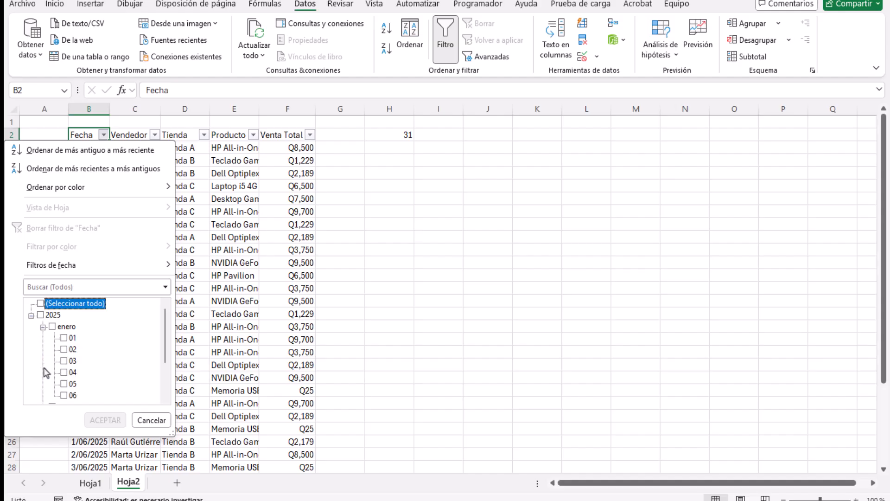
pyautogui.click(41, 315)
pyautogui.click(31, 316)
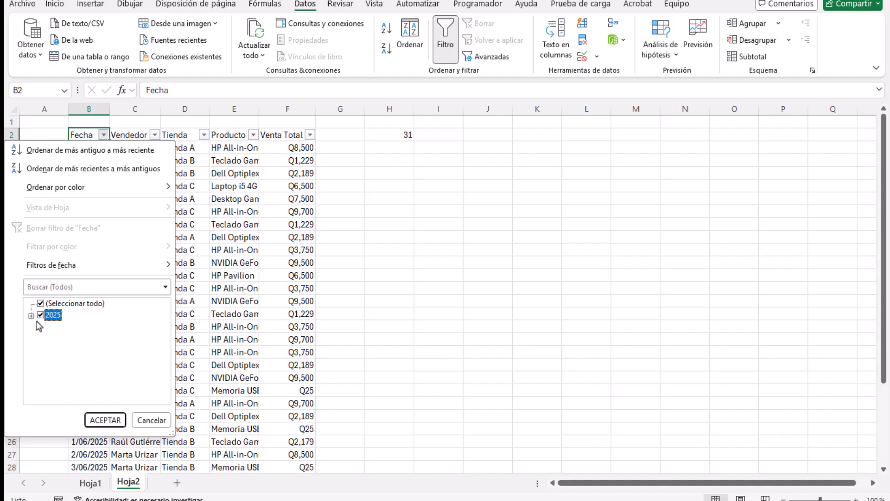
pyautogui.click(41, 303)
pyautogui.click(31, 316)
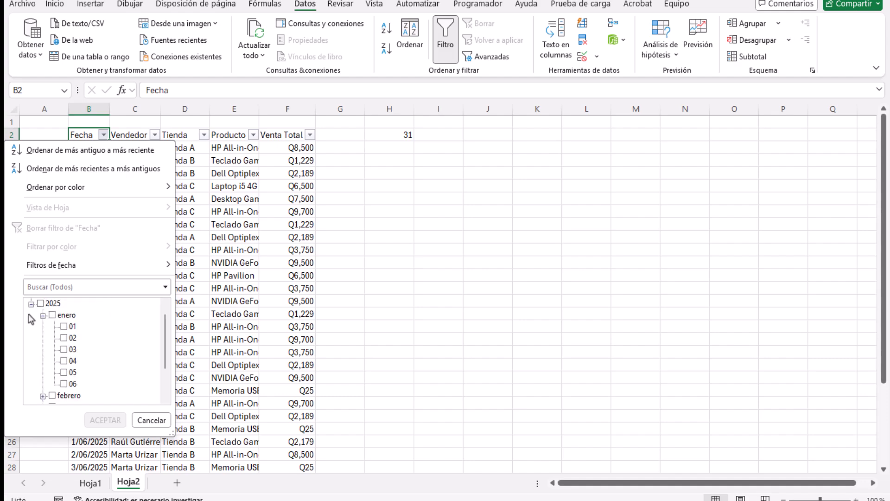
pyautogui.click(64, 327)
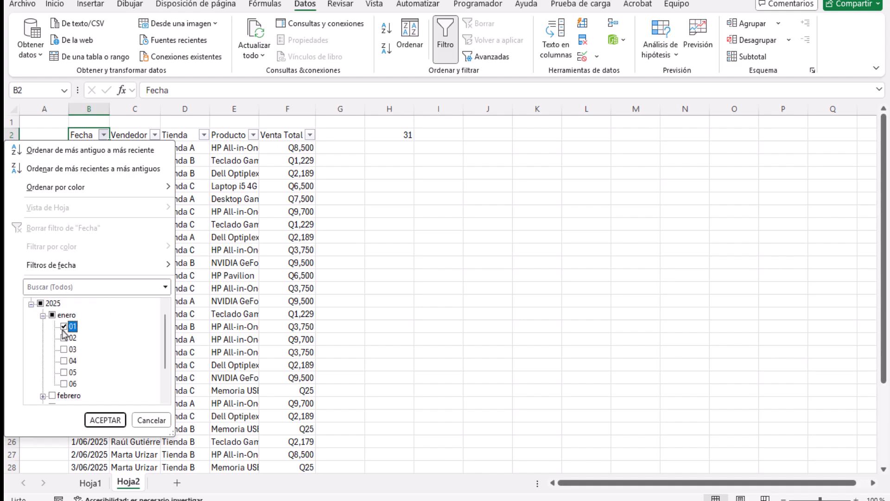
pyautogui.click(52, 396)
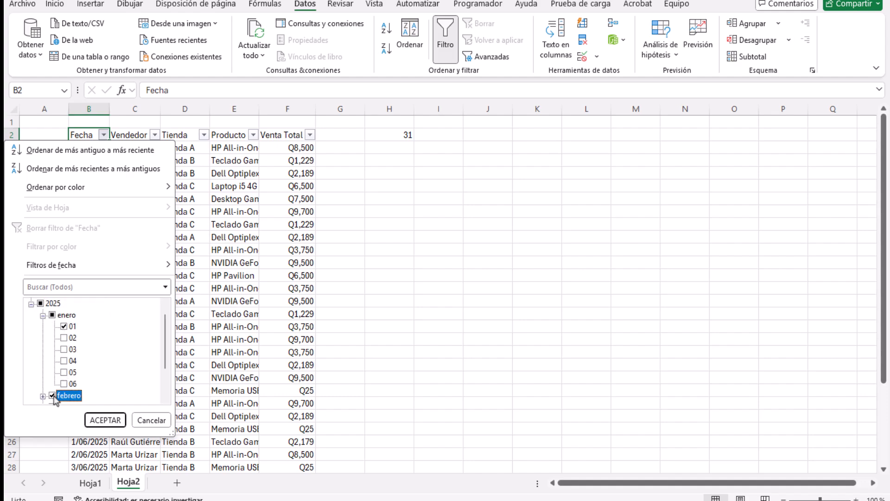
pyautogui.click(105, 419)
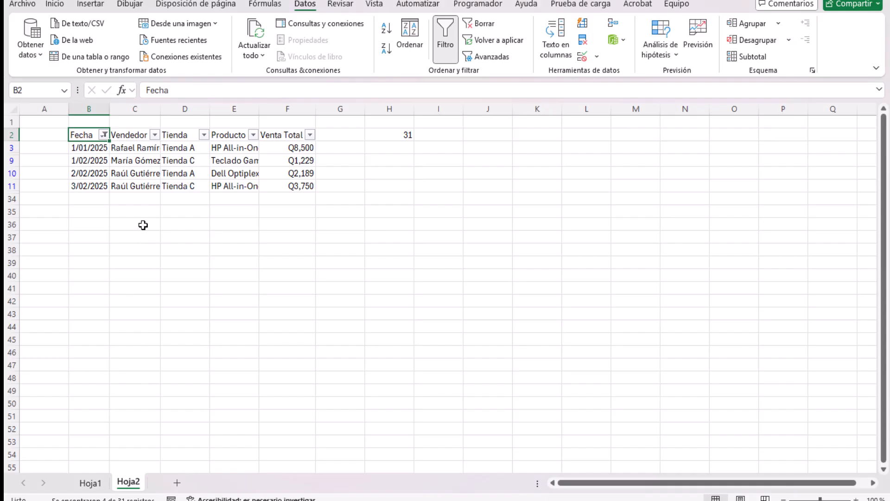
# Clear the filter from the Fecha column.
pyautogui.click(312, 190)
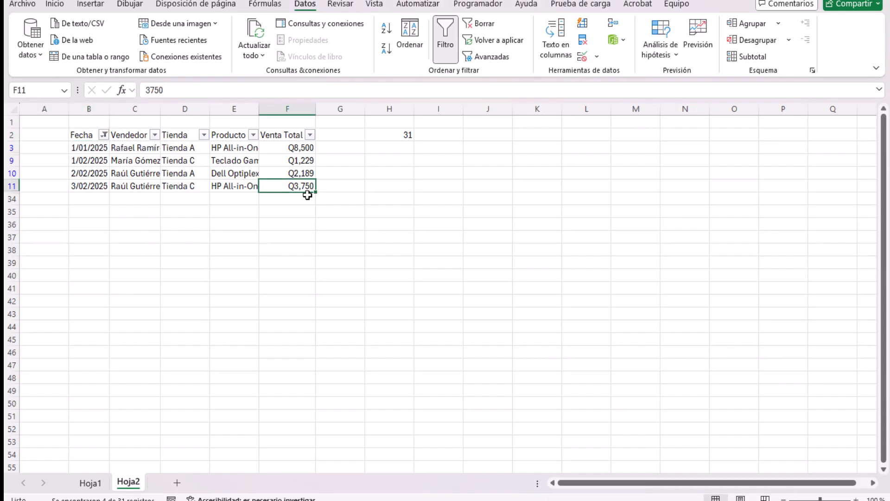
pyautogui.click(304, 201)
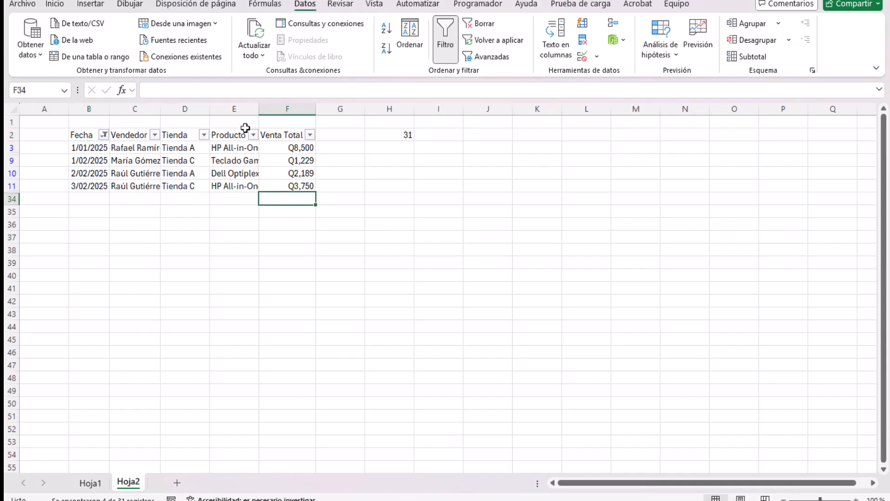
pyautogui.click(104, 135)
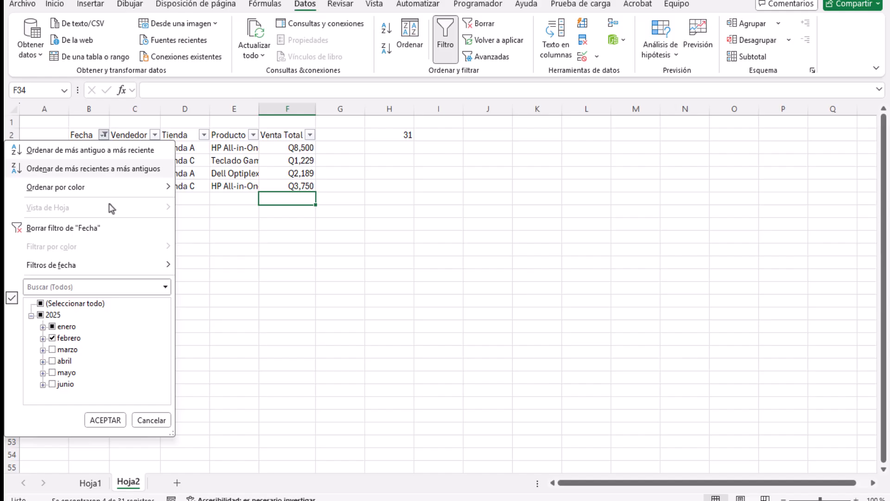
pyautogui.click(47, 232)
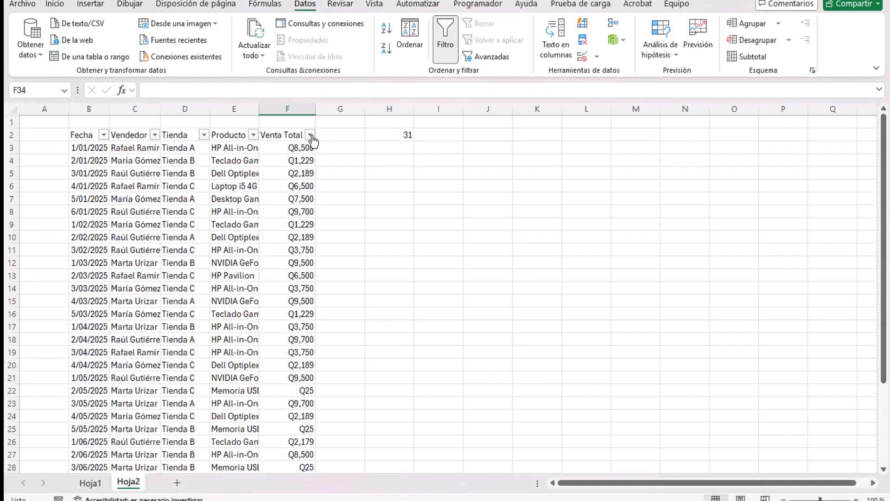
# Filter the Producto column to show only HP All-in-One 21, and clear that filter again.
pyautogui.click(254, 135)
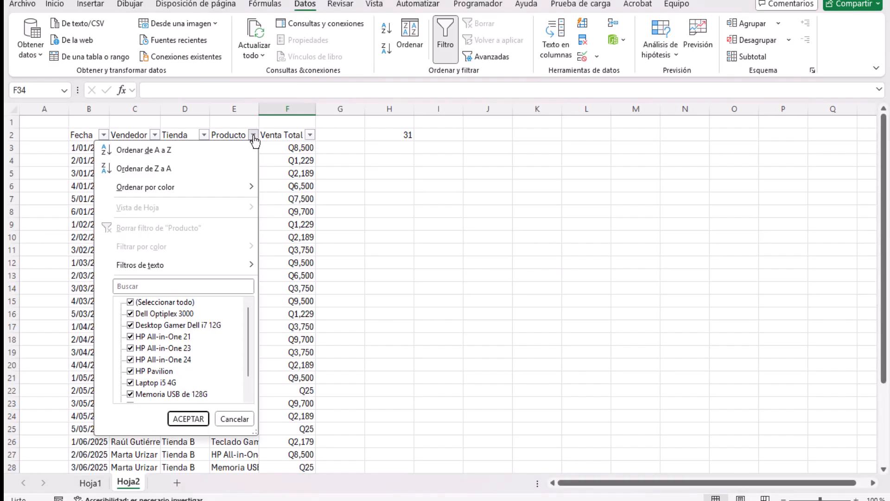
pyautogui.click(159, 349)
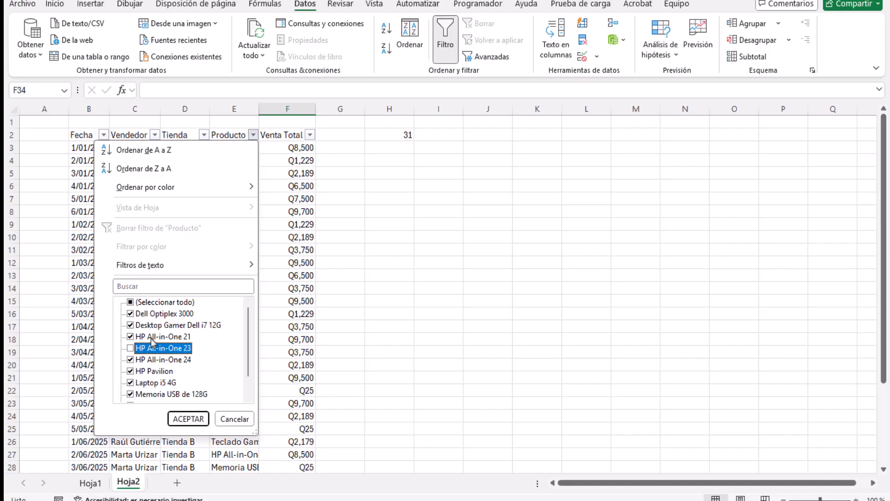
pyautogui.click(133, 303)
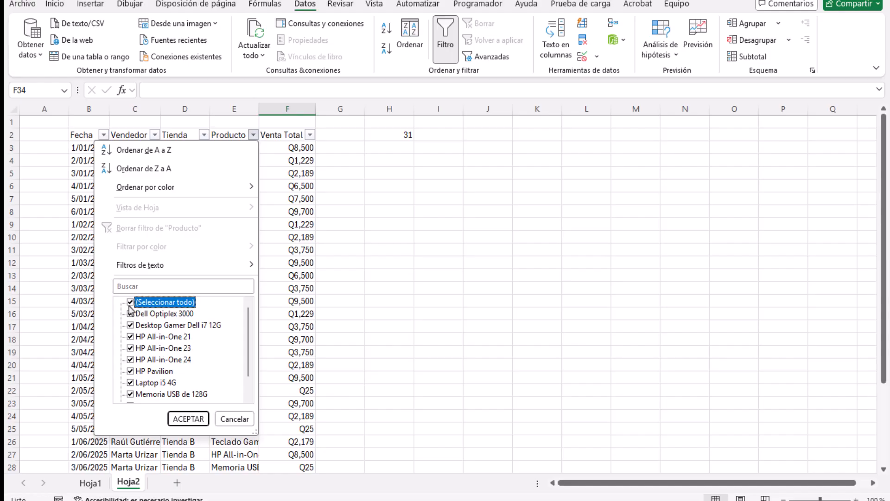
pyautogui.click(130, 303)
pyautogui.click(131, 337)
pyautogui.click(188, 418)
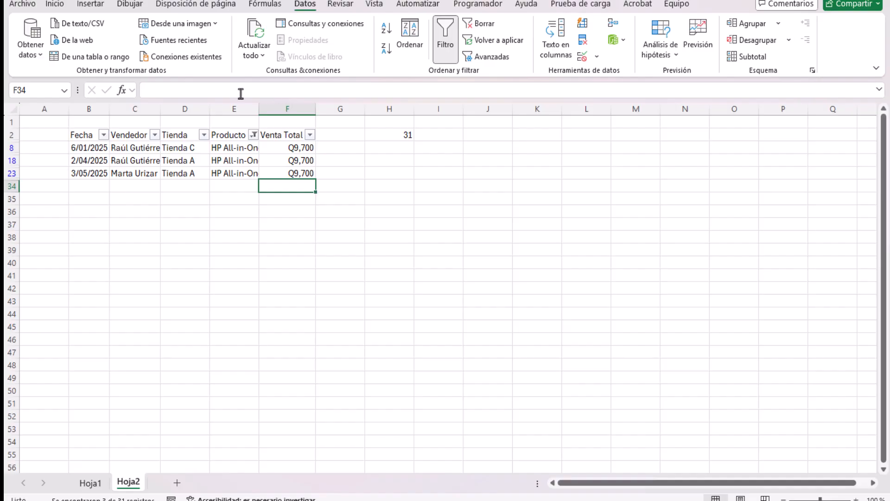
pyautogui.click(254, 134)
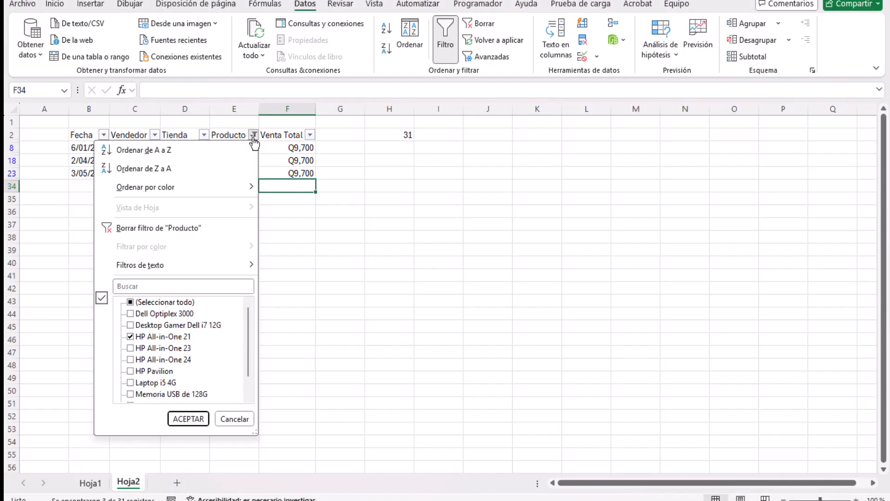
pyautogui.click(150, 229)
# Total the Venta Total values F3:F33 in cell F34 with a SUMA AutoSum formula.
pyautogui.scroll(-4, 317, 378)
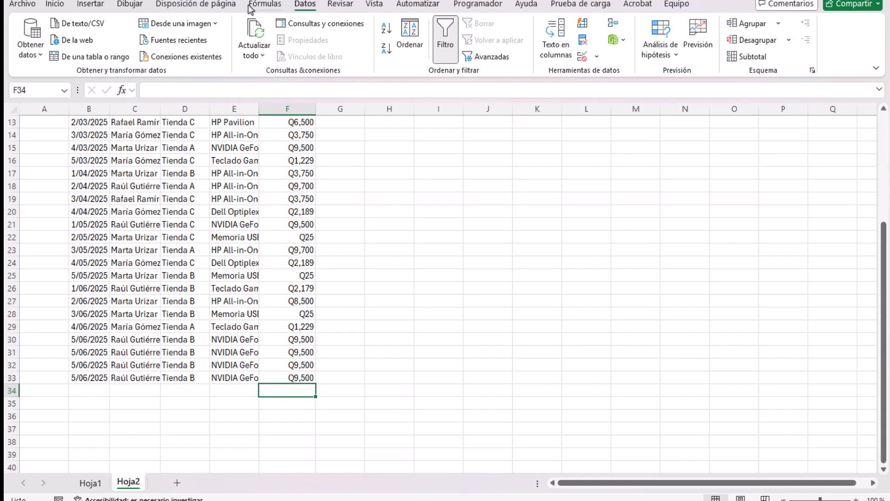
pyautogui.click(264, 5)
pyautogui.click(70, 28)
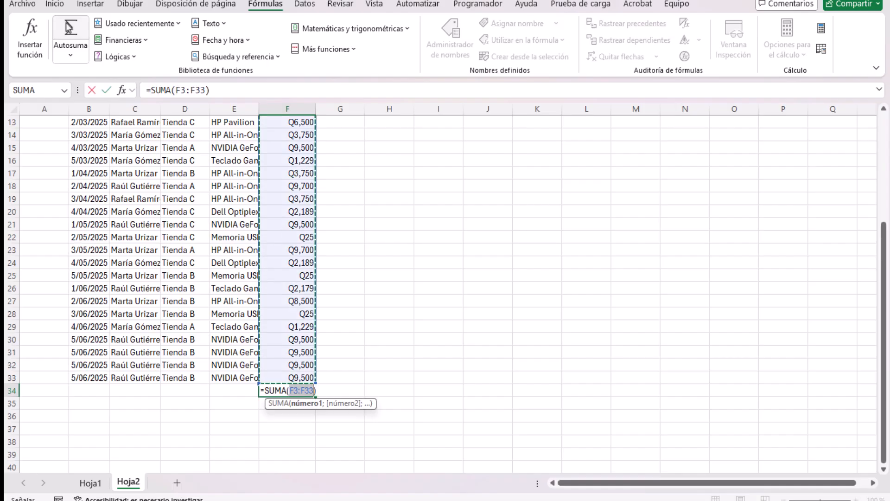
pyautogui.press('Return')
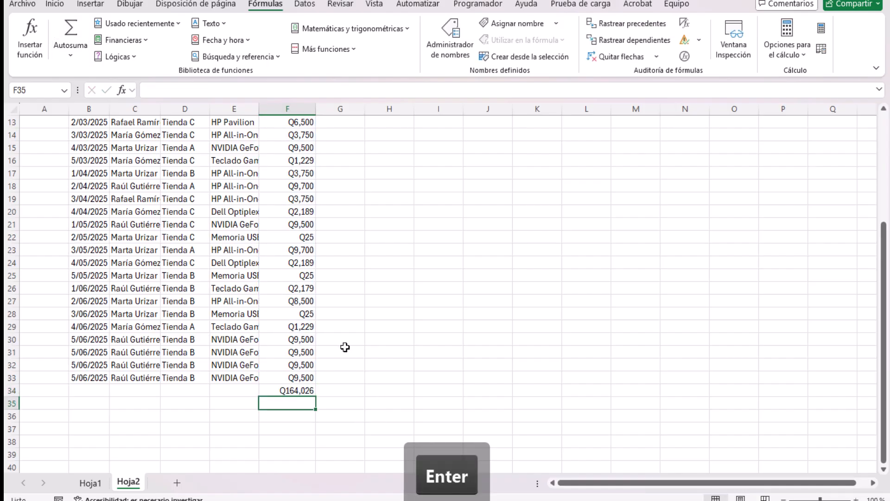
# Filter the Tienda column to show only Tienda B and Tienda C.
pyautogui.scroll(4, 221, 320)
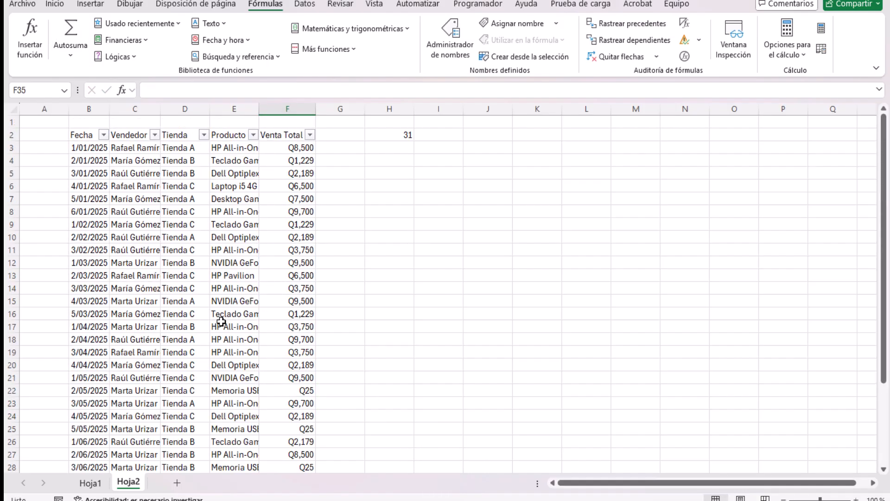
pyautogui.click(204, 135)
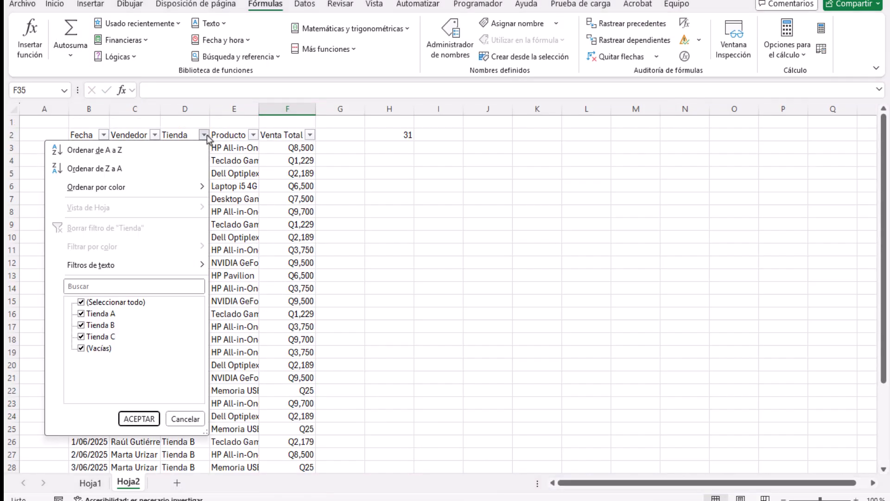
pyautogui.click(83, 302)
pyautogui.click(83, 325)
pyautogui.click(82, 336)
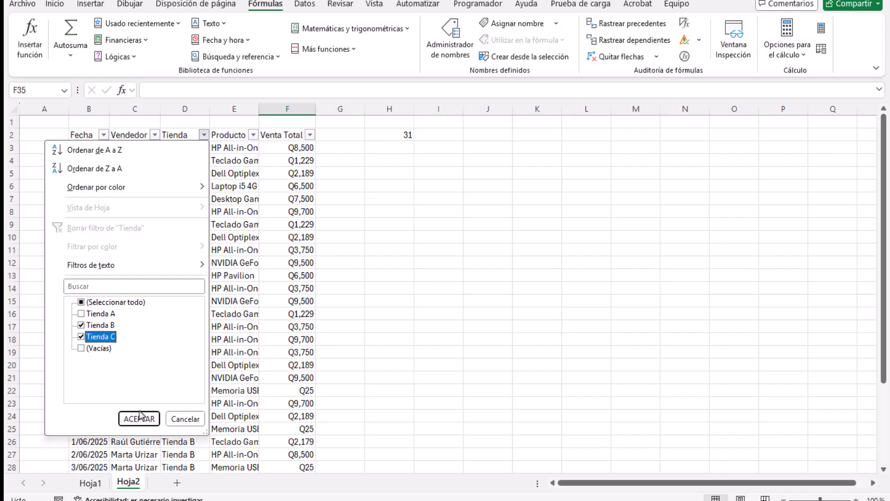
pyautogui.click(140, 418)
pyautogui.scroll(-4, 396, 429)
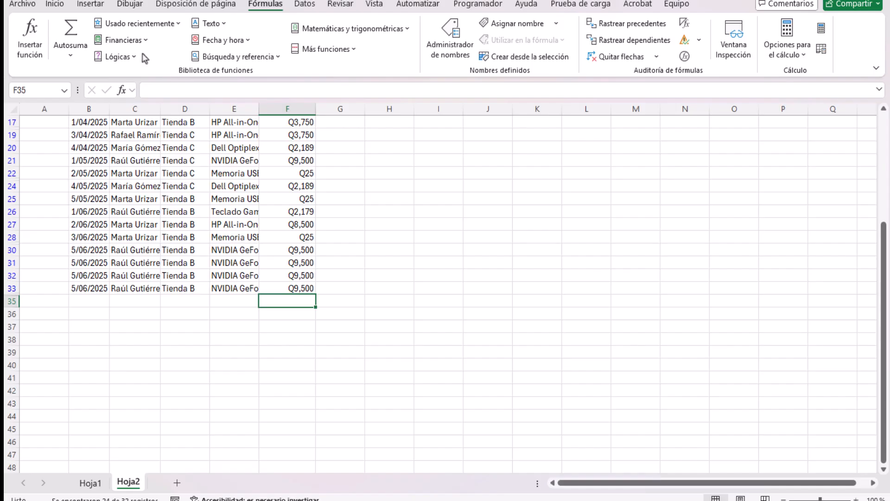
pyautogui.click(74, 36)
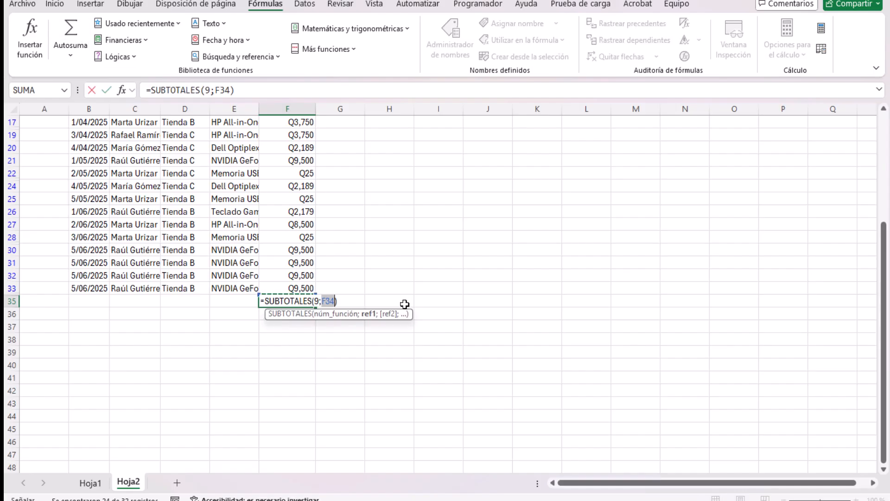
pyautogui.press('Escape')
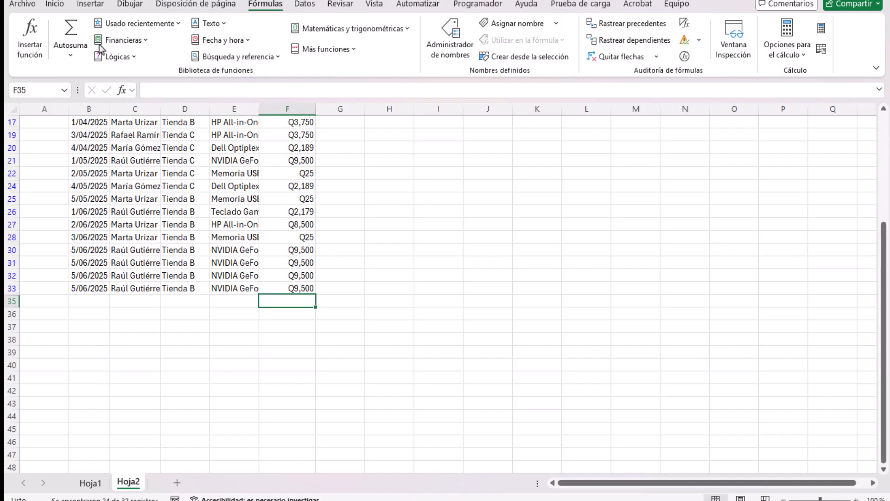
# Add a SUBTOTALES sum (function 9) in F35 over the filtered Venta Total values from F4 through F33.
pyautogui.click(71, 36)
pyautogui.scroll(4, 284, 159)
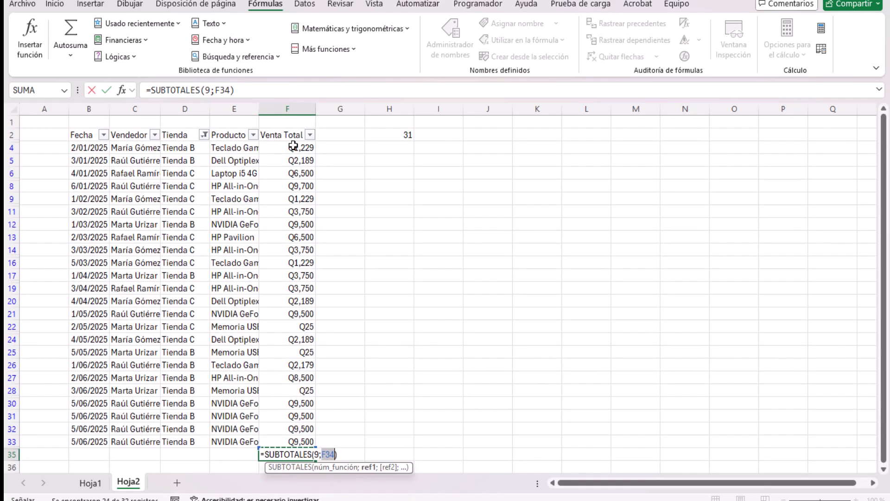
pyautogui.moveTo(293, 146); pyautogui.dragTo(296, 432)
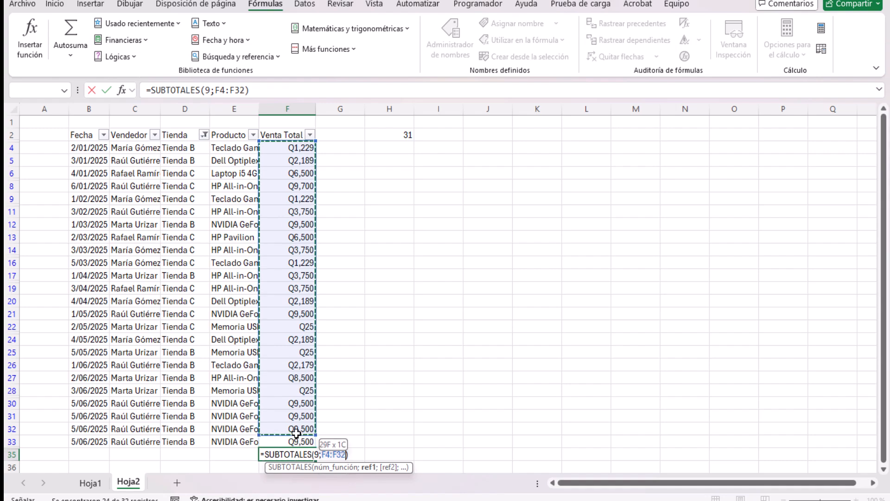
pyautogui.press('Return')
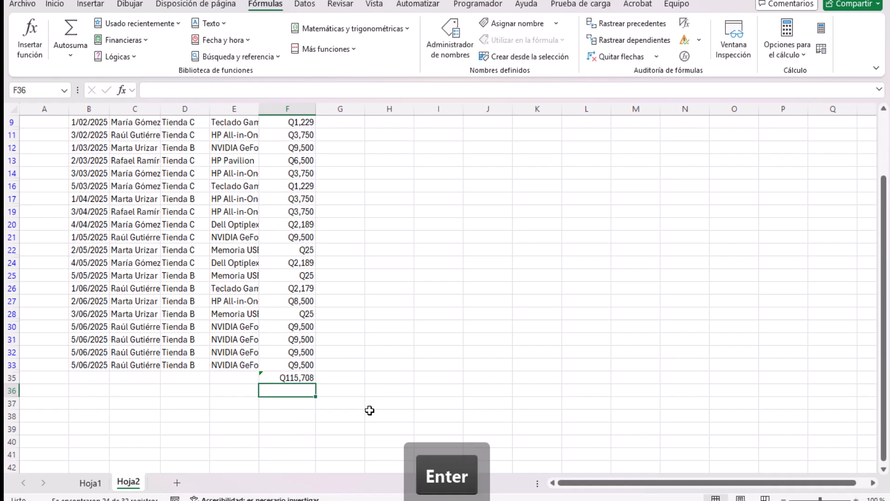
# Delete the SUBTOTALES formula from F35.
pyautogui.click(293, 378)
pyautogui.press('Delete')
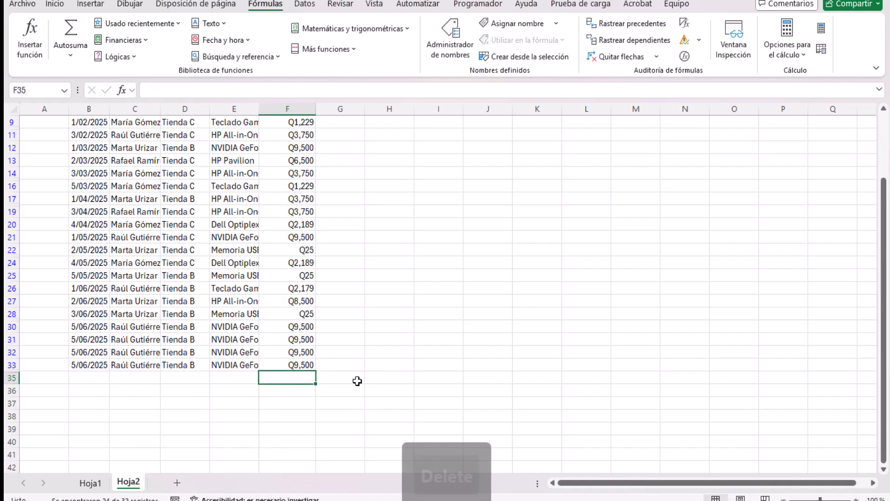
pyautogui.click(366, 378)
pyautogui.press('Delete')
# Delete the CONTARA formula from H2 and select the Fecha header cell.
pyautogui.scroll(2, 363, 373)
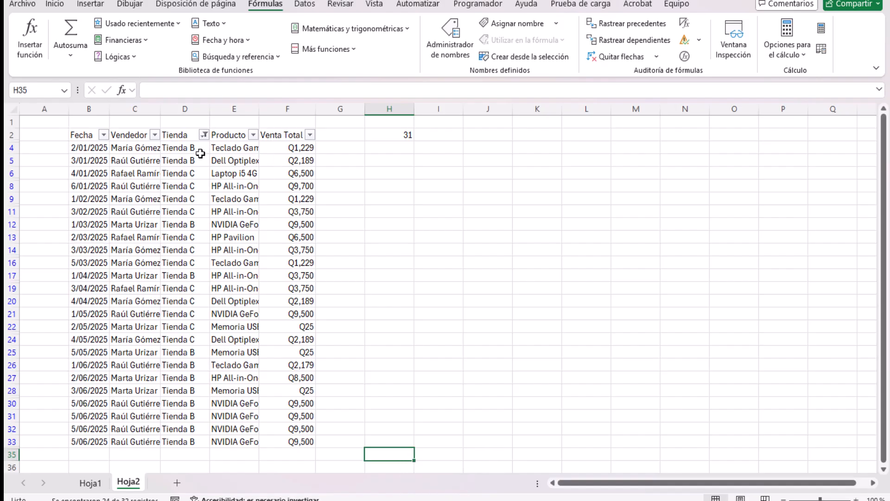
pyautogui.click(88, 135)
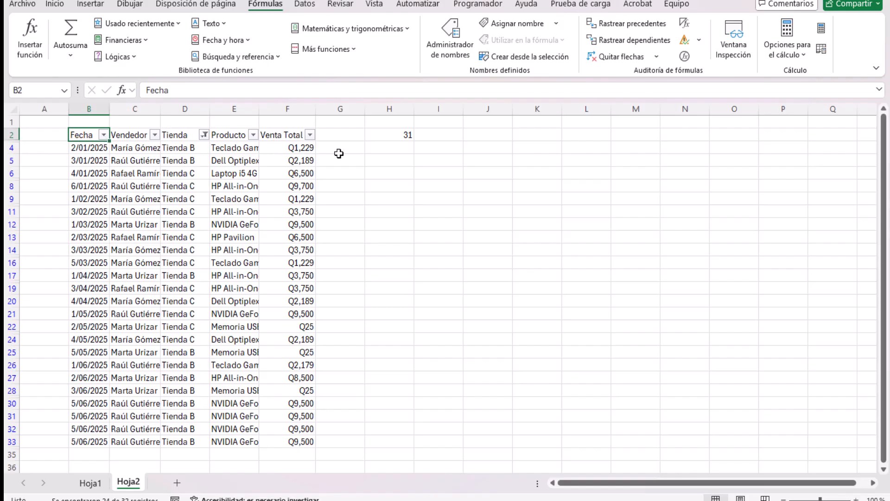
pyautogui.click(407, 138)
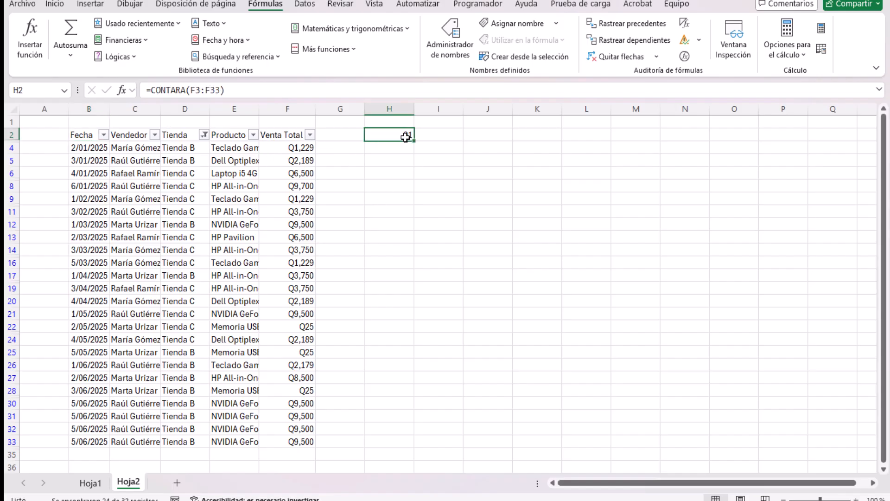
pyautogui.press('Delete')
pyautogui.click(378, 148)
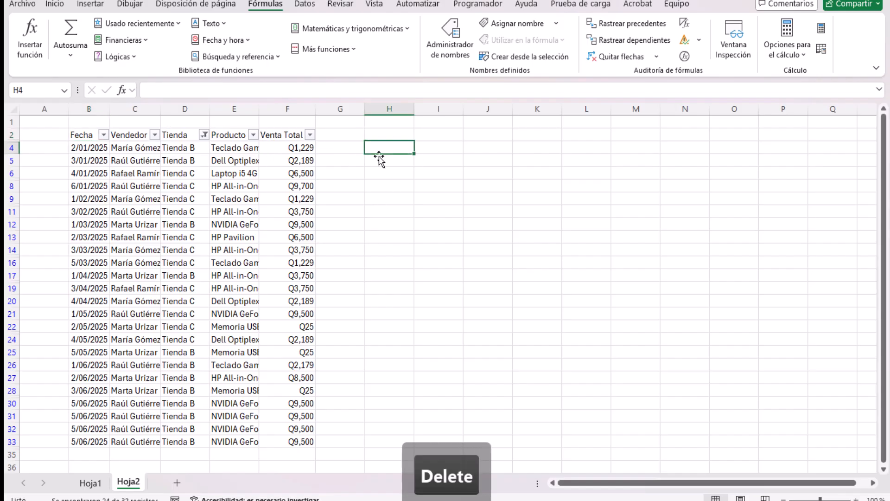
pyautogui.click(81, 136)
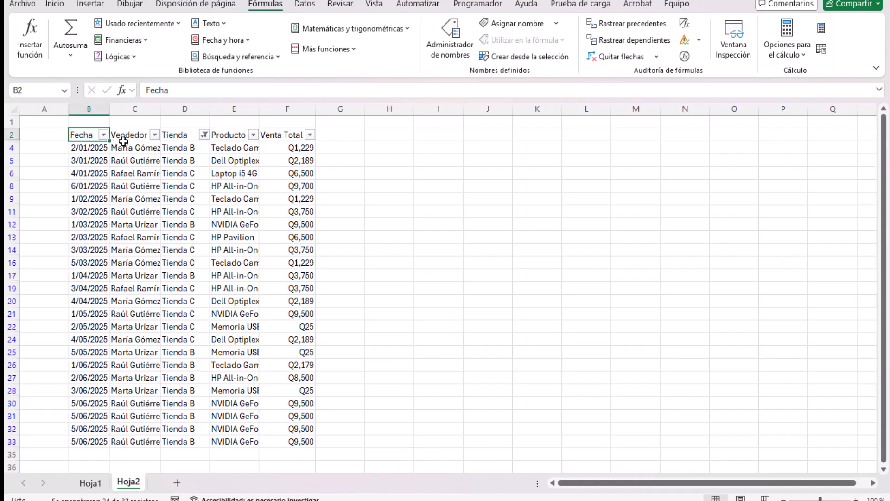
# Turn off filtering on the sales range, removing the Tienda filter and the filter controls from all headers.
pyautogui.click(145, 183)
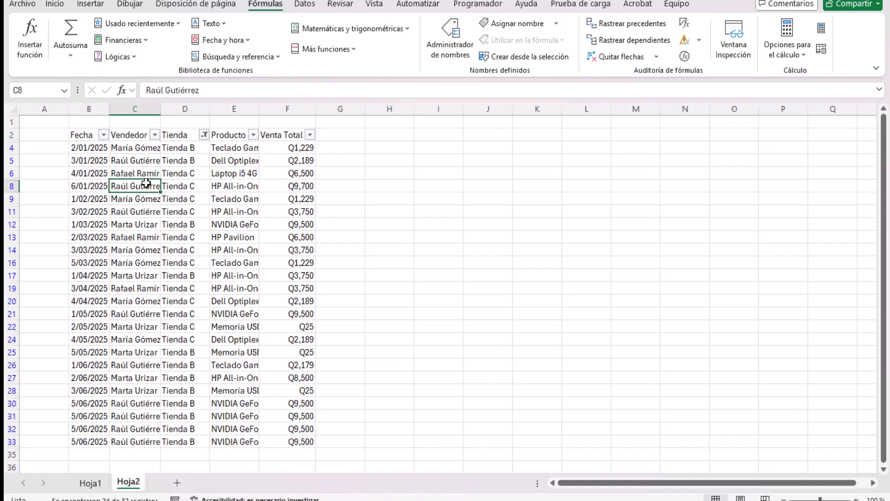
pyautogui.click(136, 135)
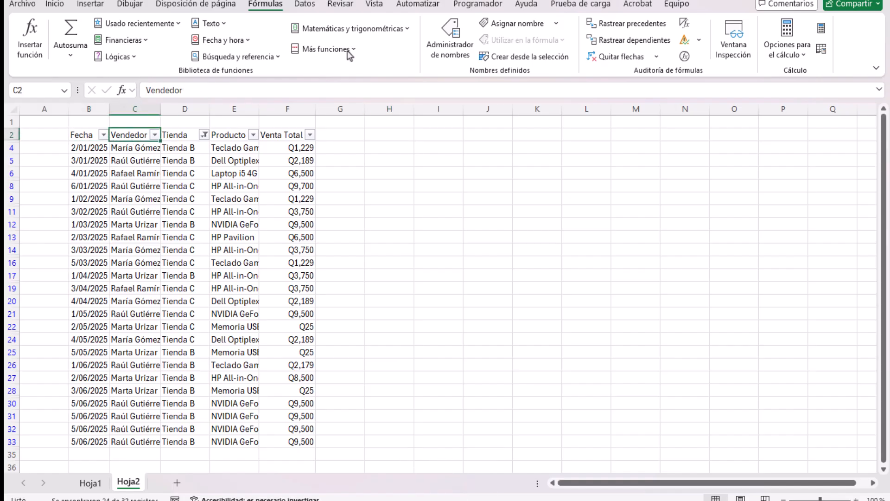
pyautogui.click(304, 4)
pyautogui.click(219, 163)
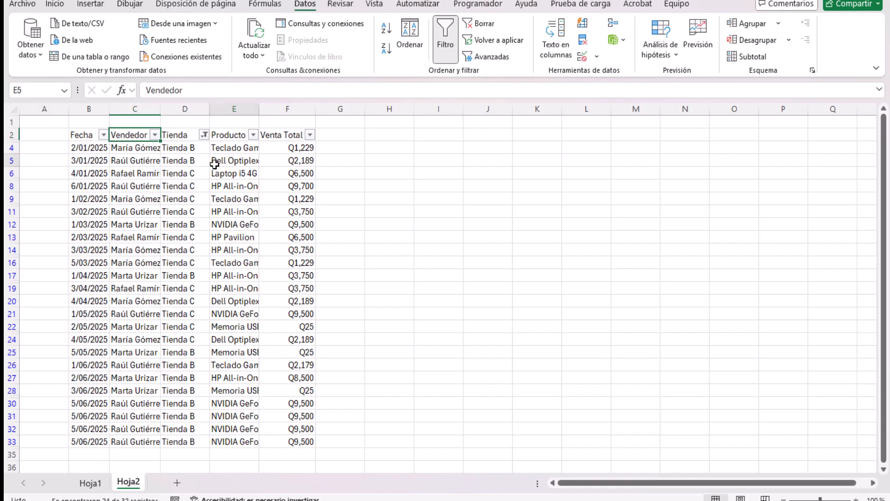
pyautogui.click(240, 138)
pyautogui.click(445, 37)
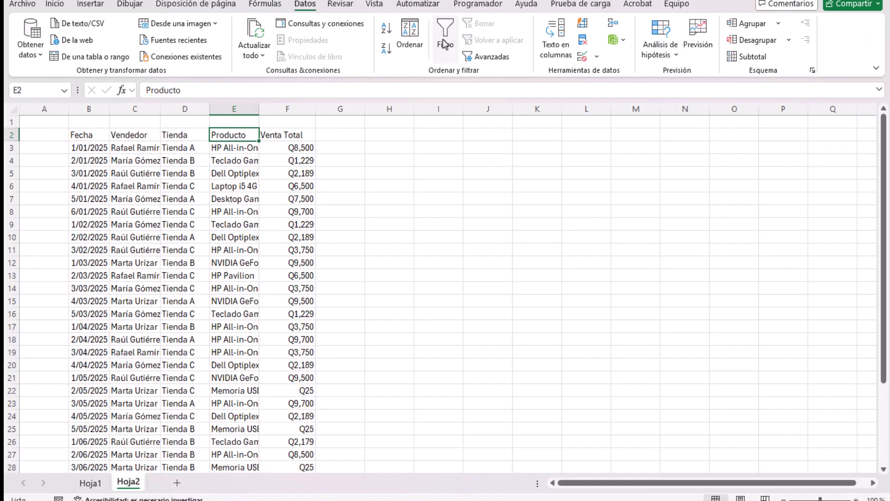
# Delete row 34, which holds the SUMA total below the sales data.
pyautogui.scroll(-4, 330, 297)
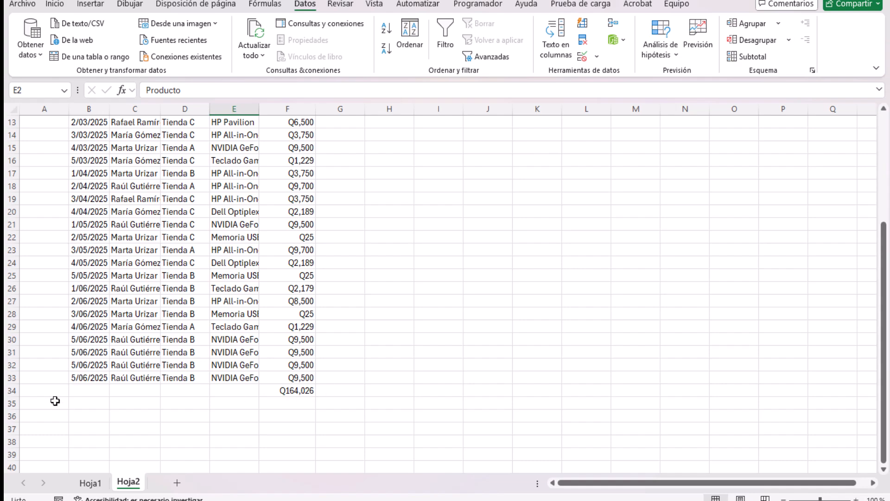
pyautogui.click(11, 390)
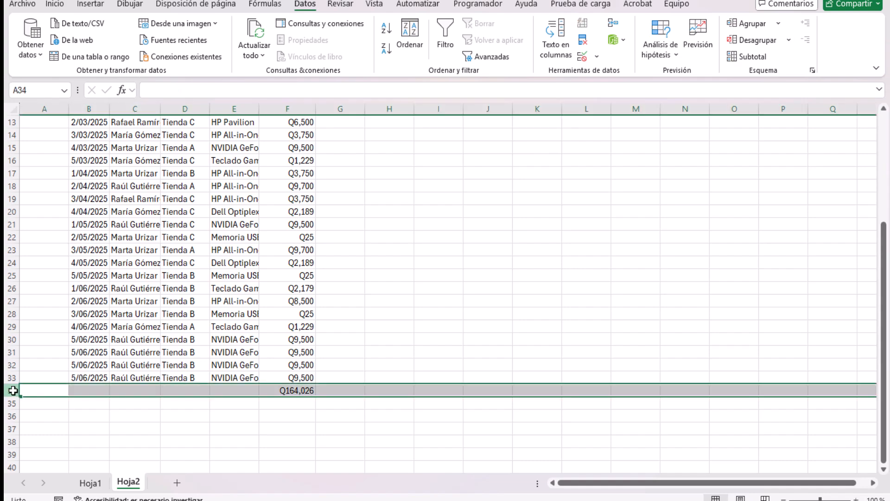
pyautogui.click(296, 391)
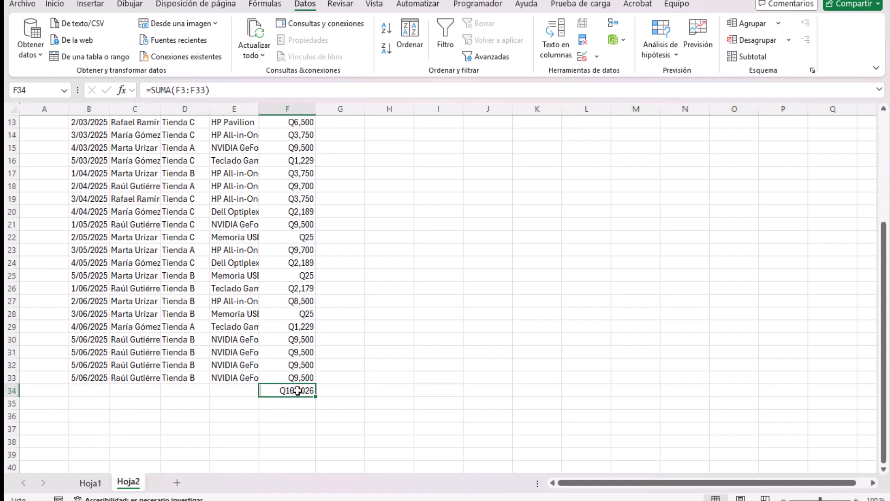
pyautogui.click(14, 393)
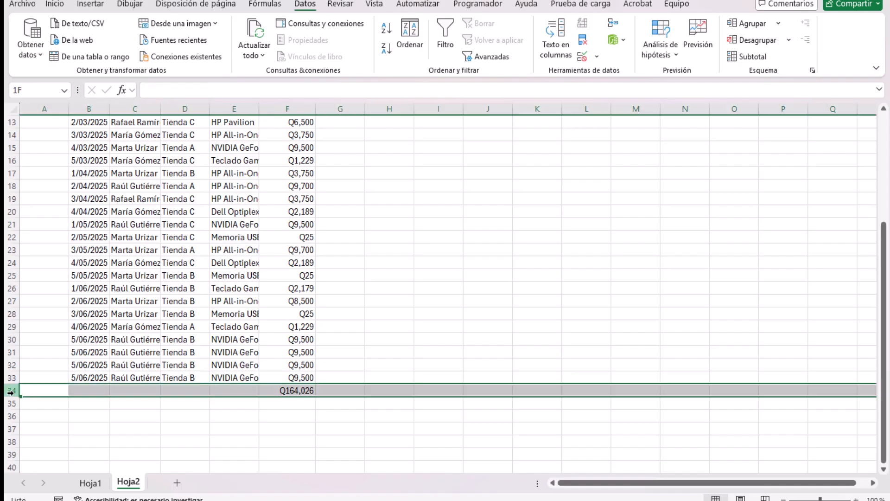
pyautogui.hotkey('ctrl', '-')
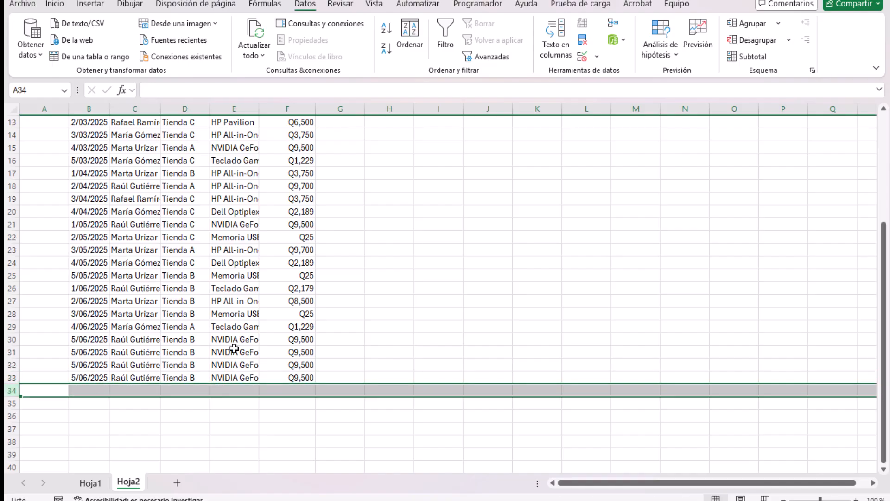
# Create a table with headers from the sales data in B2:F33.
pyautogui.scroll(4, 261, 316)
pyautogui.click(139, 136)
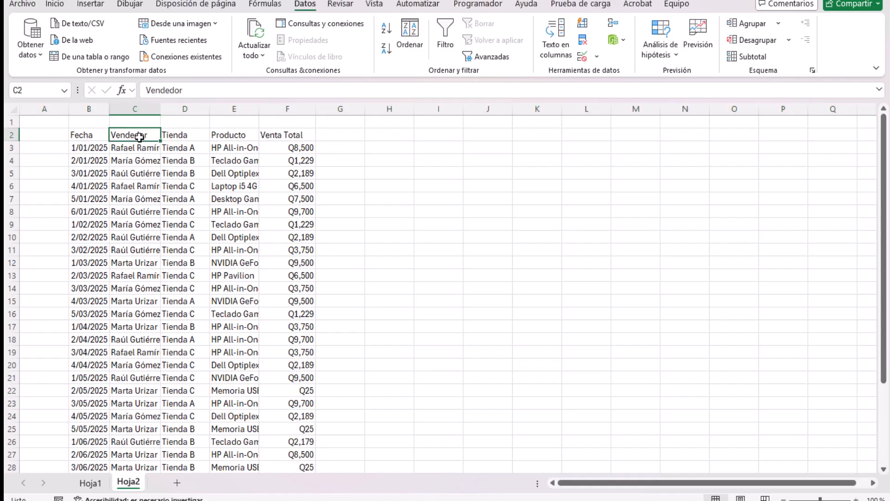
pyautogui.hotkey('ctrl', 't')
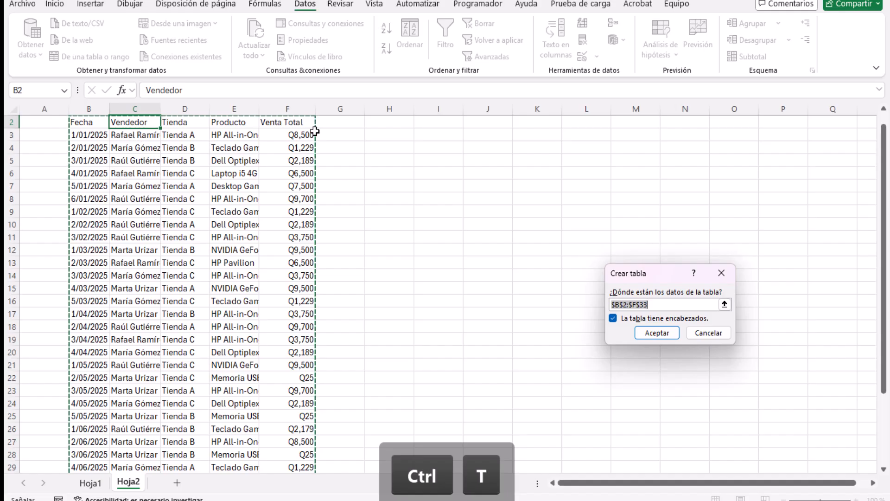
pyautogui.click(656, 333)
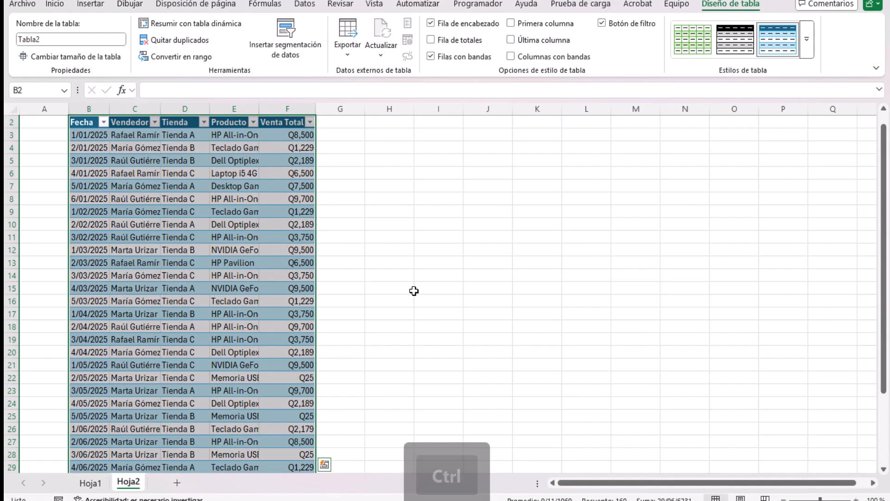
# Convert the sales table back to a normal range, starting from the Venta Total header.
pyautogui.hotkey('ctrl', 'q')
pyautogui.click(286, 123)
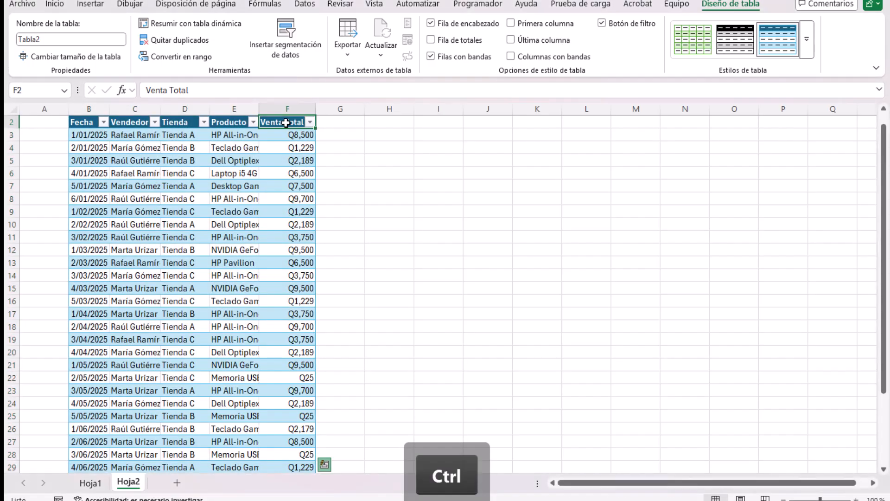
pyautogui.rightClick(285, 123)
pyautogui.moveTo(329, 348)
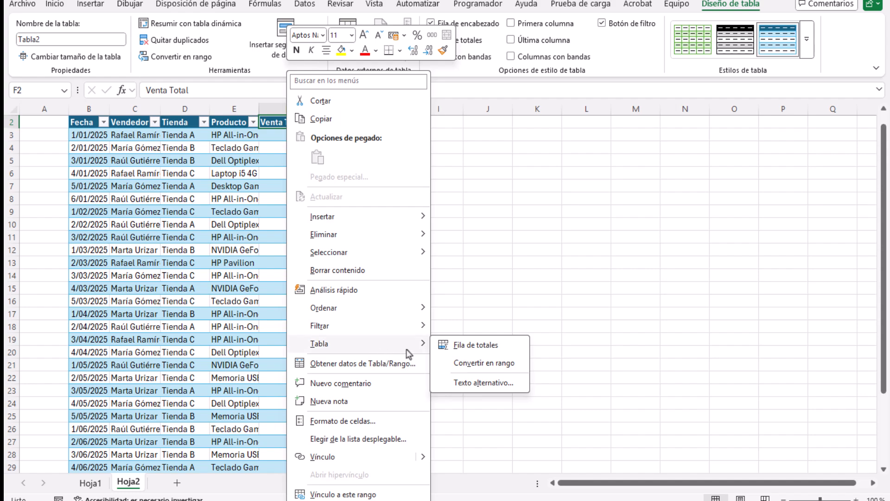
pyautogui.click(493, 365)
pyautogui.click(426, 278)
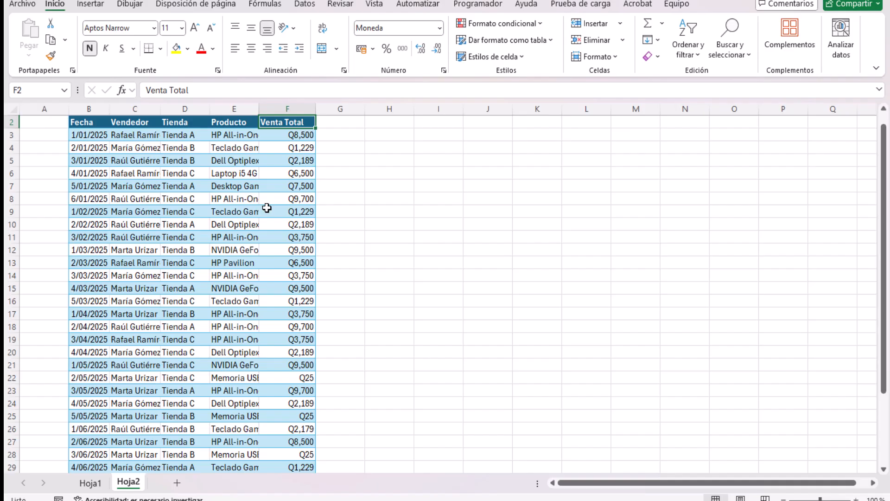
# Turn the blue-styled range B2:F33 into a table with headers again, and undo that creation.
pyautogui.click(284, 275)
pyautogui.click(221, 210)
pyautogui.click(218, 291)
pyautogui.click(149, 213)
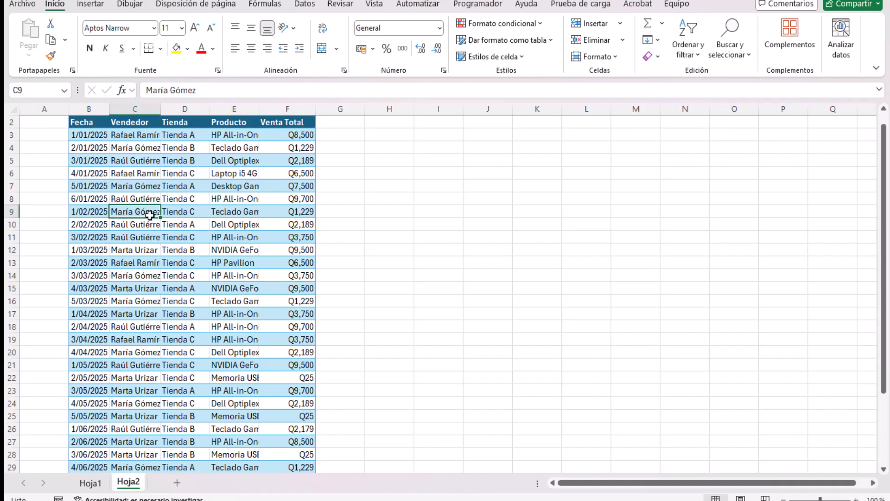
pyautogui.hotkey('ctrl', 'q')
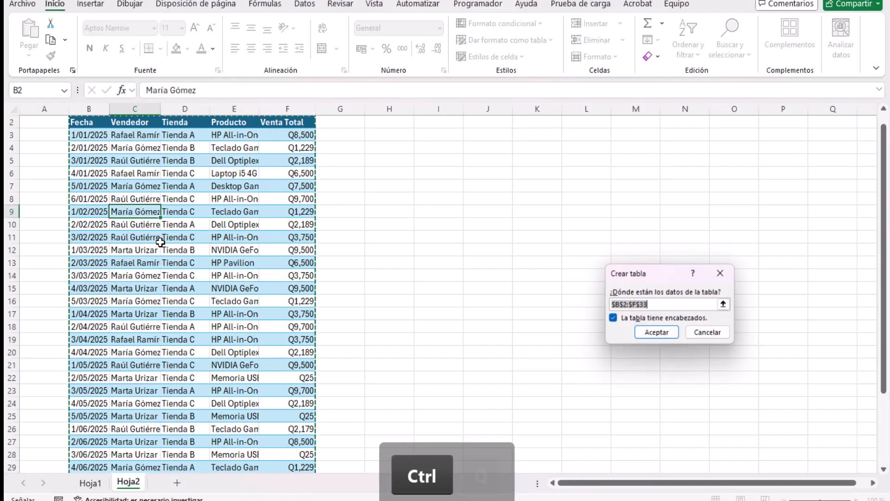
pyautogui.click(655, 337)
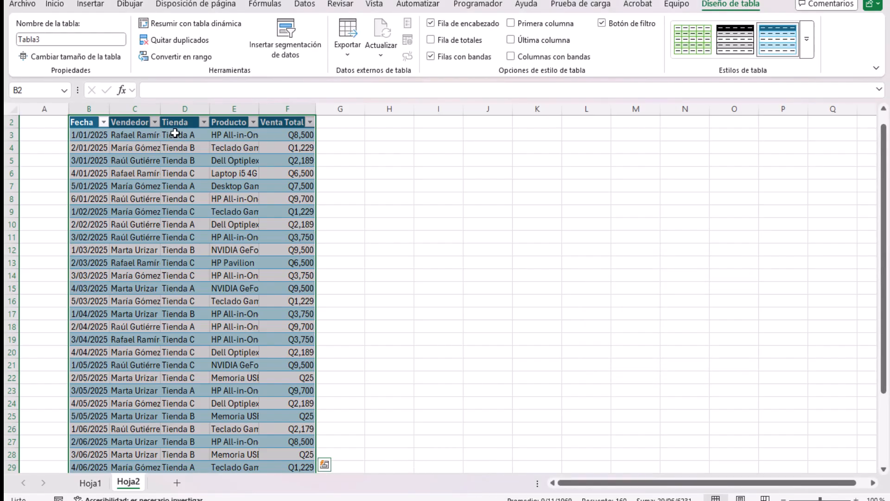
pyautogui.hotkey('ctrl', 'z')
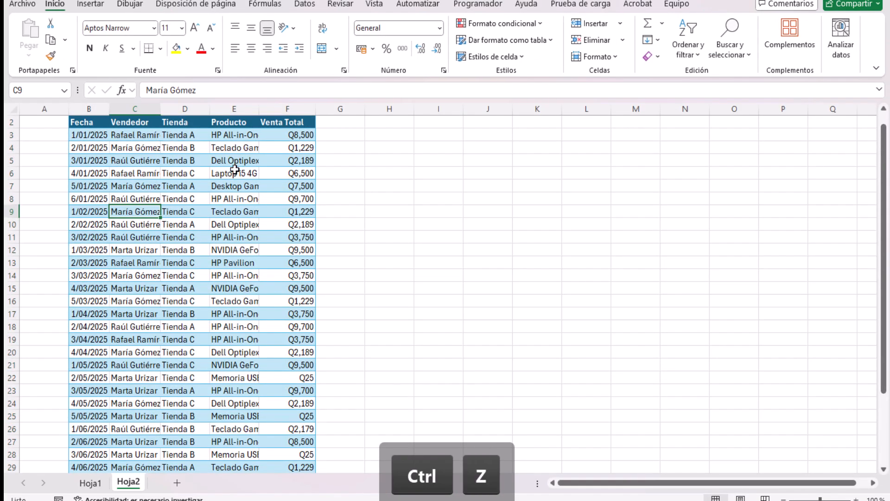
# Insert a table with headers over B2:F33 and look through its rows.
pyautogui.click(90, 4)
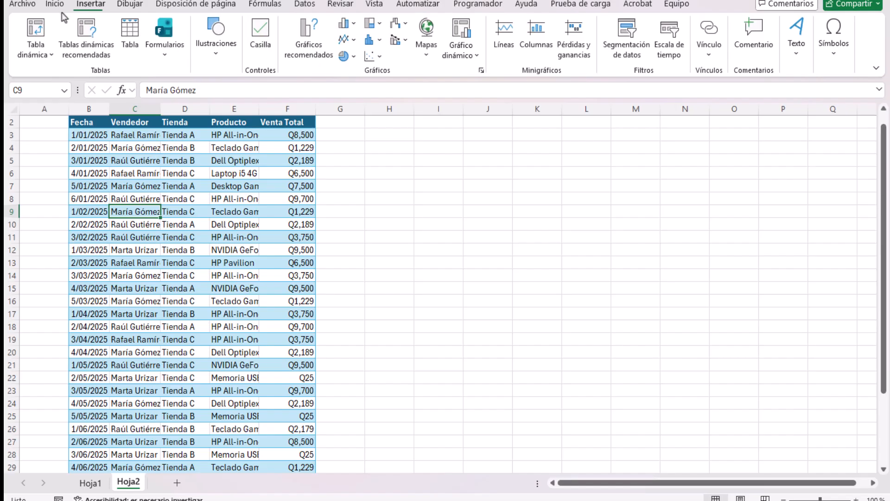
pyautogui.click(128, 32)
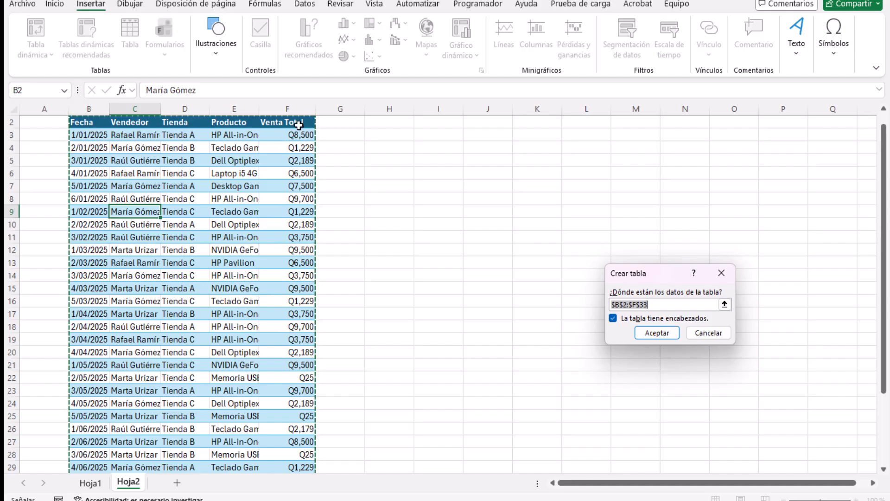
pyautogui.click(657, 334)
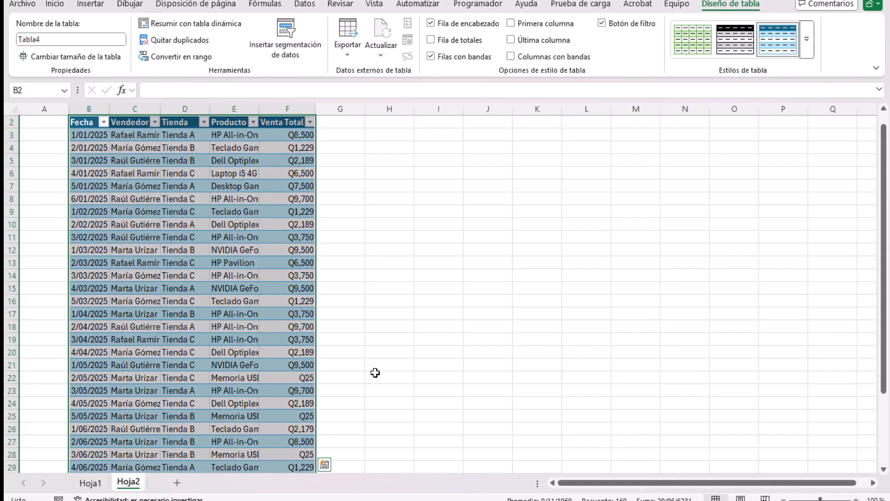
pyautogui.scroll(-3, 370, 403)
pyautogui.scroll(4, 369, 403)
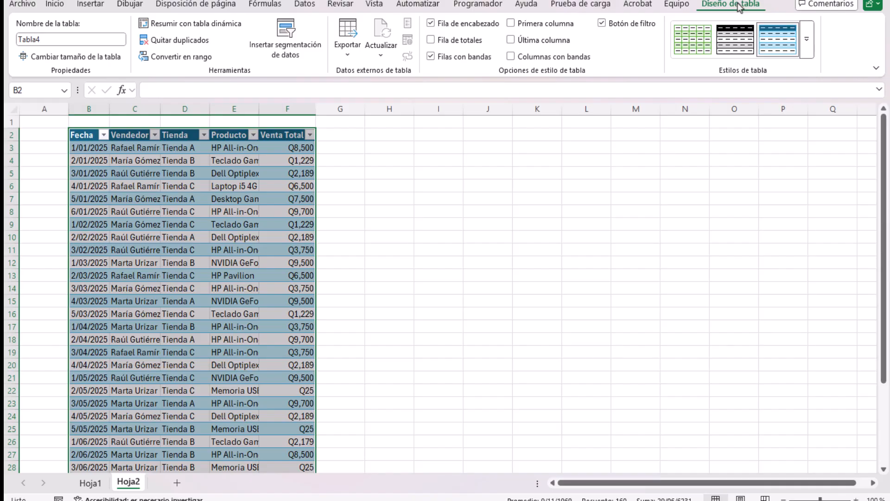
# Convert the newly inserted table to a normal range.
pyautogui.rightClick(269, 139)
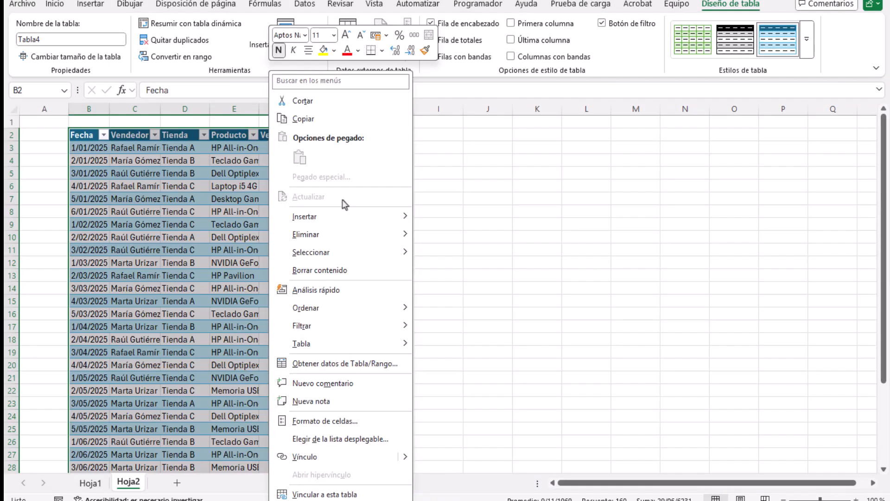
pyautogui.moveTo(380, 344)
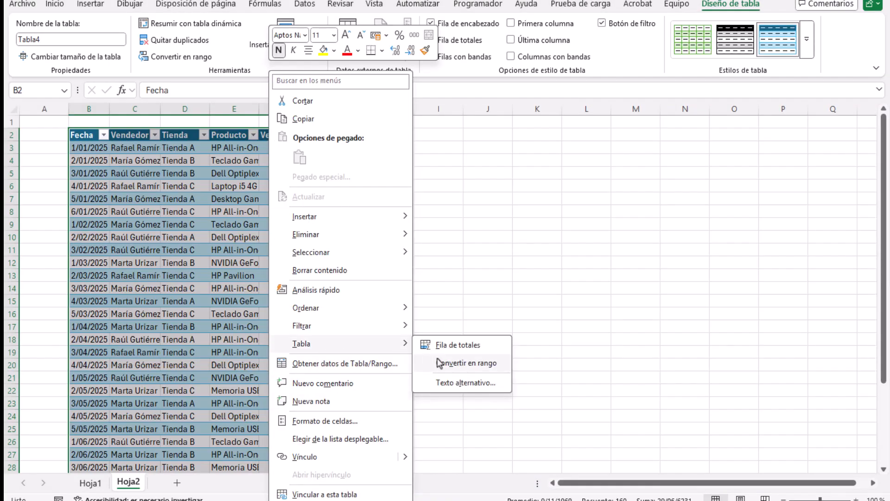
pyautogui.click(462, 364)
pyautogui.click(433, 280)
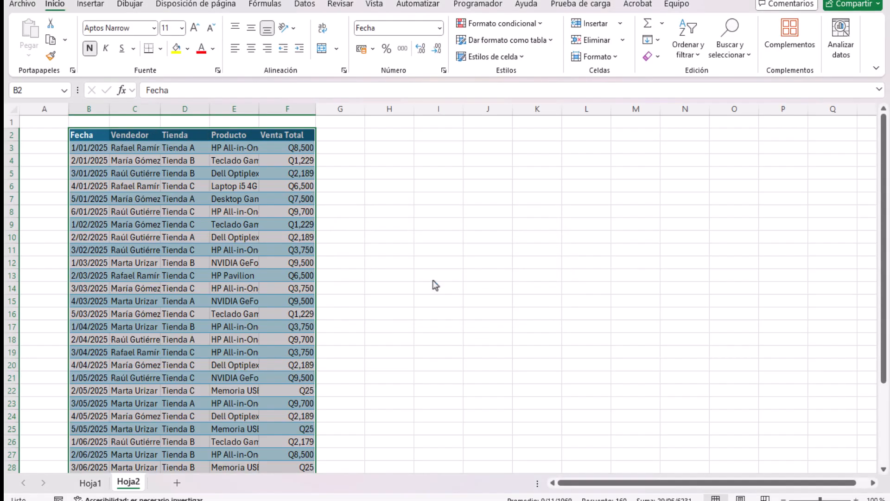
# Copy the plain format of empty cell I3 onto B2:F33 to strip the leftover table styling.
pyautogui.click(443, 147)
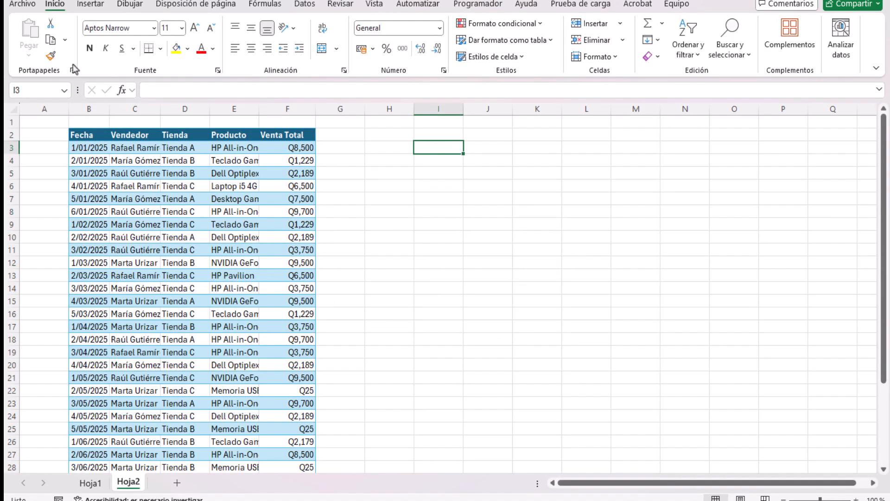
pyautogui.click(51, 57)
pyautogui.moveTo(81, 134)
pyautogui.mouseDown()
pyautogui.moveTo(278, 475)
pyautogui.moveTo(277, 498)
pyautogui.moveTo(283, 439)
pyautogui.mouseUp()
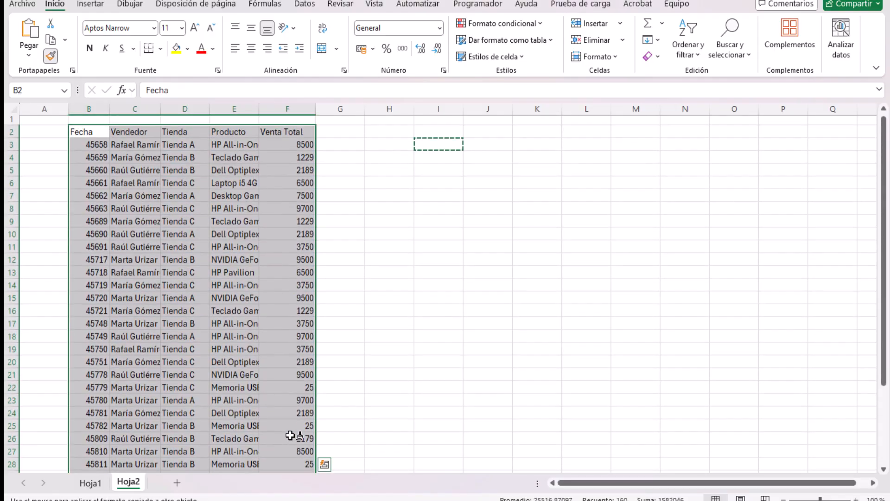
pyautogui.press('Escape')
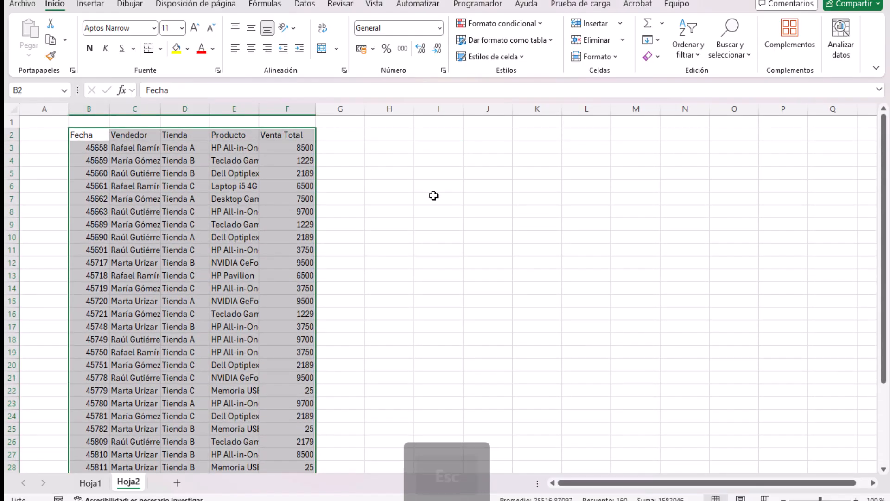
# Create a table with headers from the unformatted sales data in B2:F33.
pyautogui.click(304, 147)
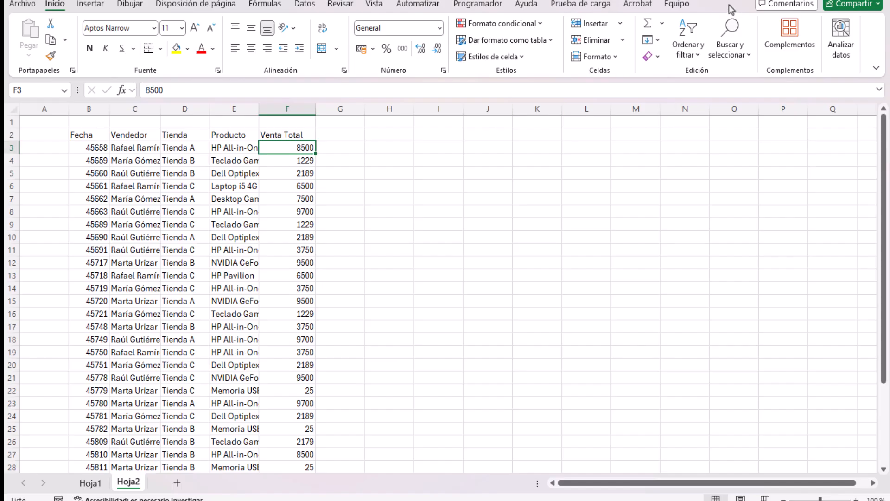
pyautogui.click(233, 184)
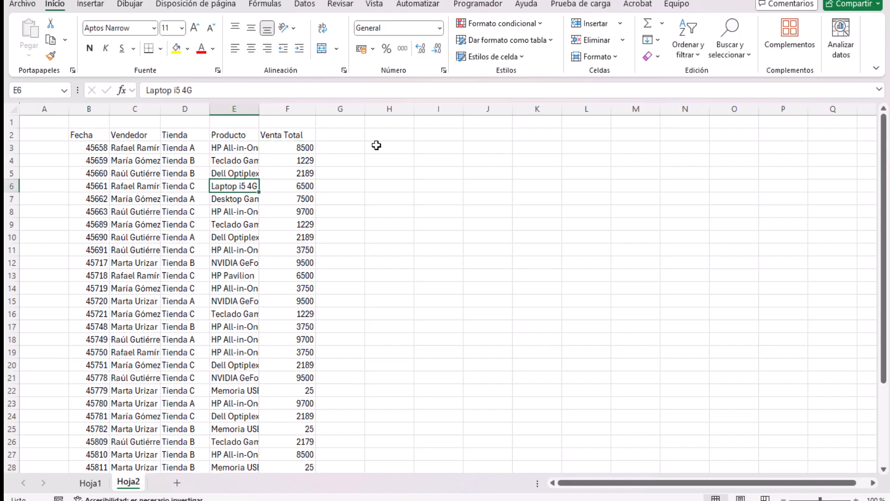
pyautogui.hotkey('ctrl', 'q')
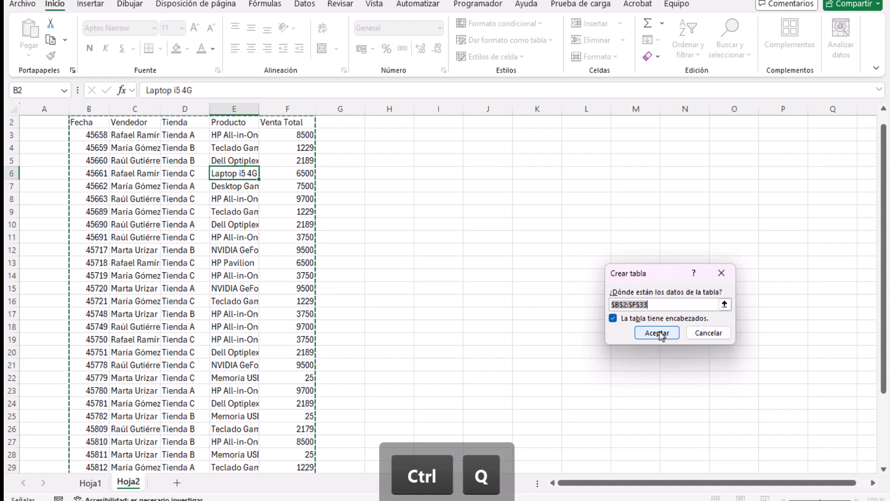
pyautogui.click(657, 333)
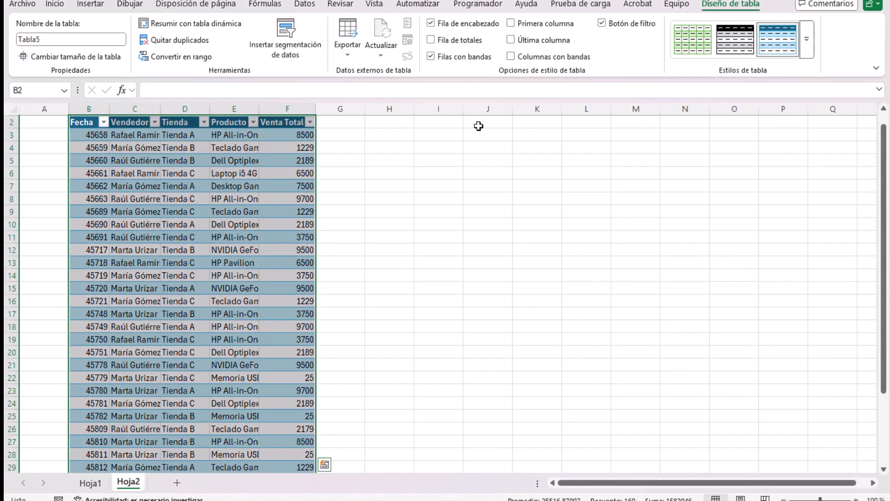
# Show the totals row of the sales table and hide it again.
pyautogui.click(431, 41)
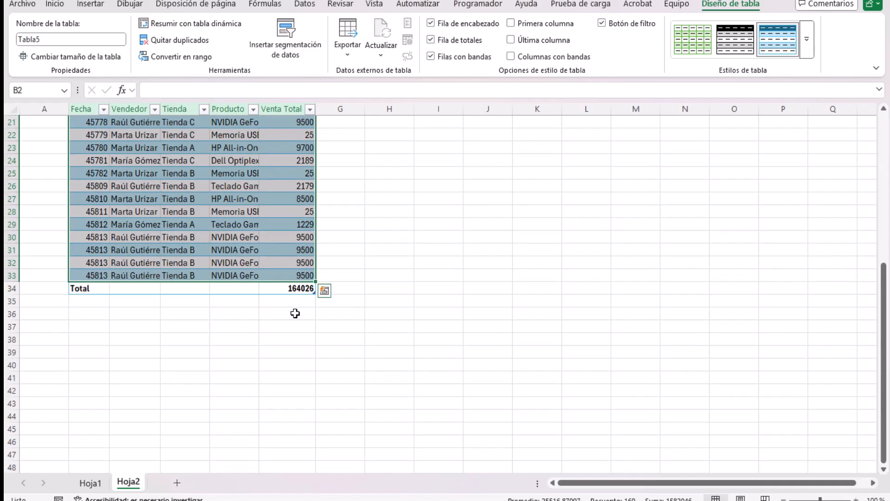
pyautogui.scroll(7, 371, 296)
pyautogui.click(430, 40)
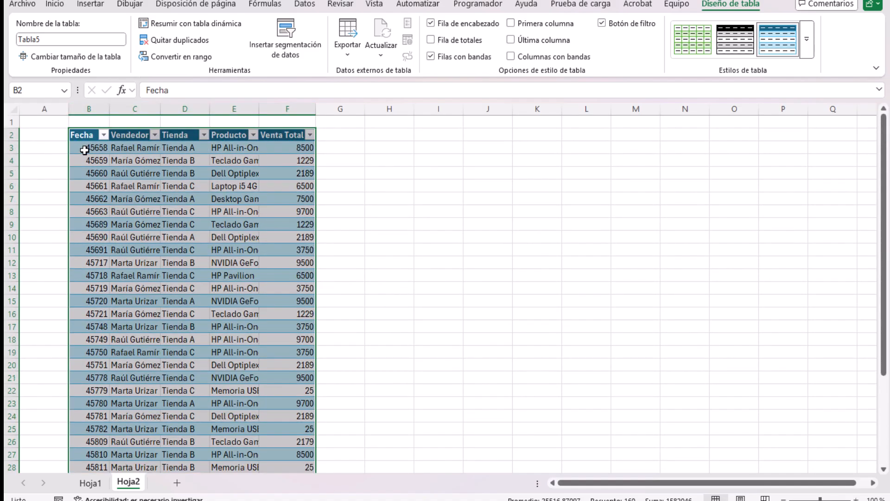
# Format the Fecha column B as short dates (Fecha corta).
pyautogui.click(89, 109)
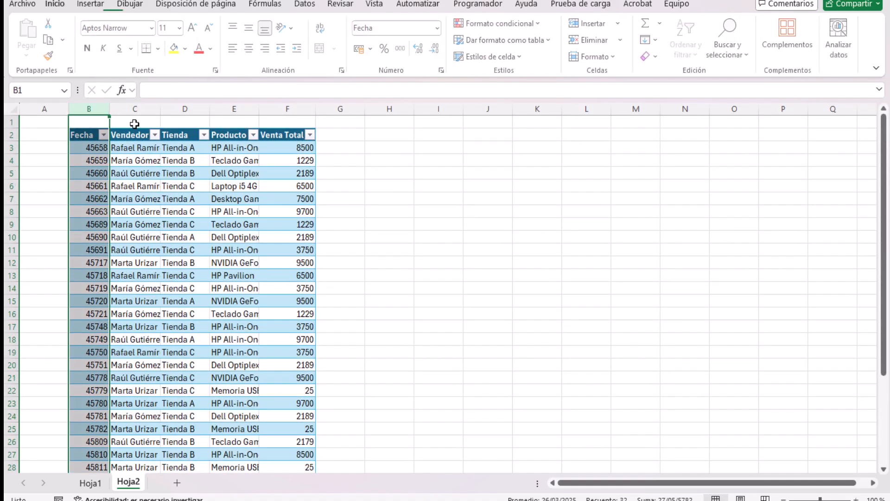
pyautogui.click(438, 29)
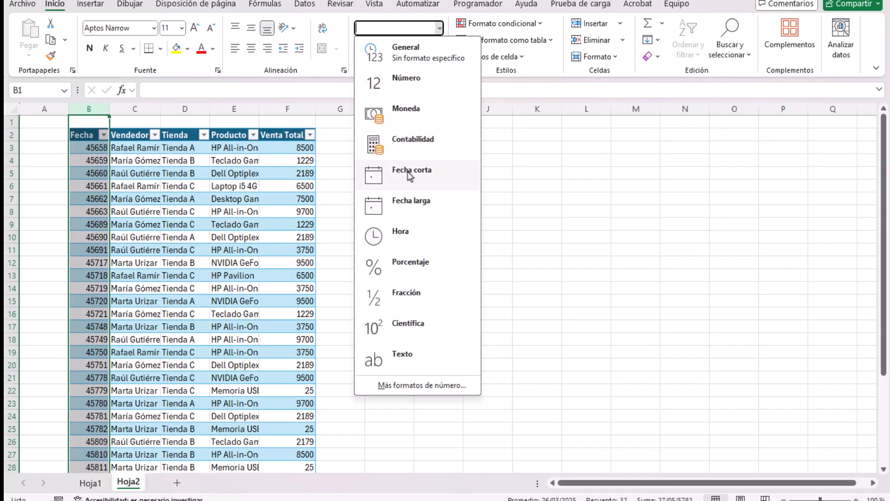
pyautogui.click(408, 175)
# Format the Venta Total column F as currency (Moneda).
pyautogui.click(295, 108)
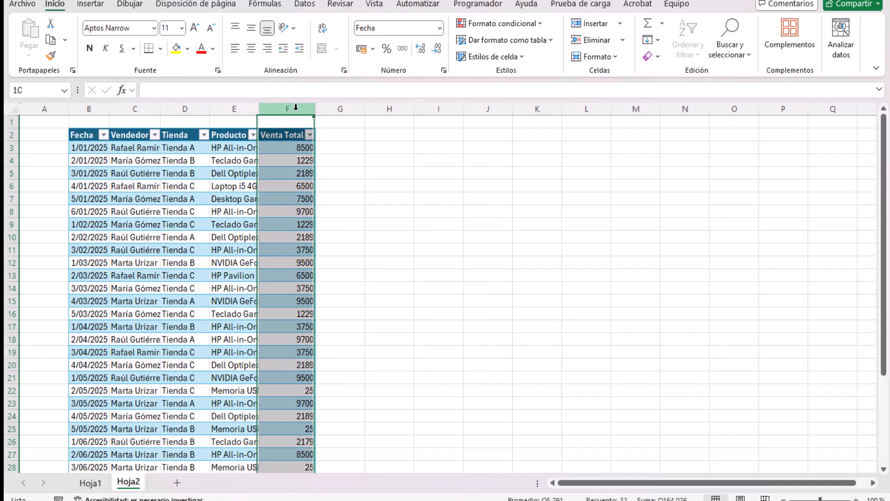
pyautogui.click(439, 28)
pyautogui.click(408, 110)
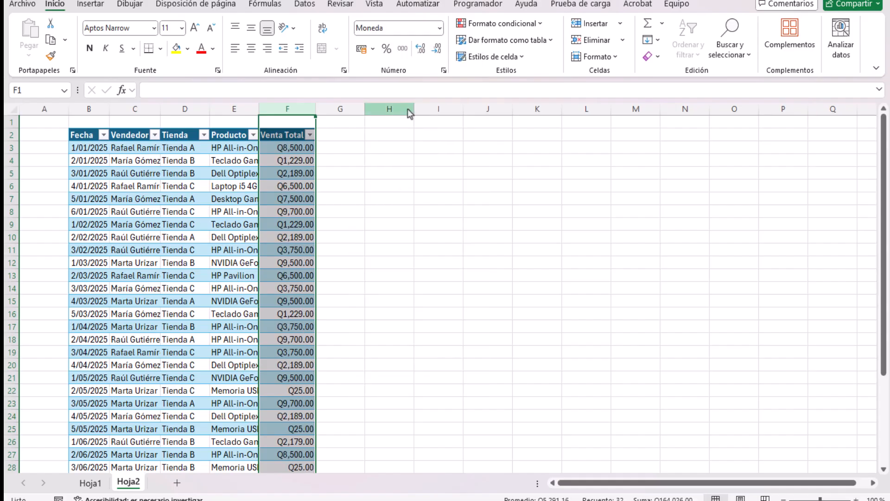
pyautogui.scroll(-4, 336, 342)
pyautogui.scroll(4, 336, 342)
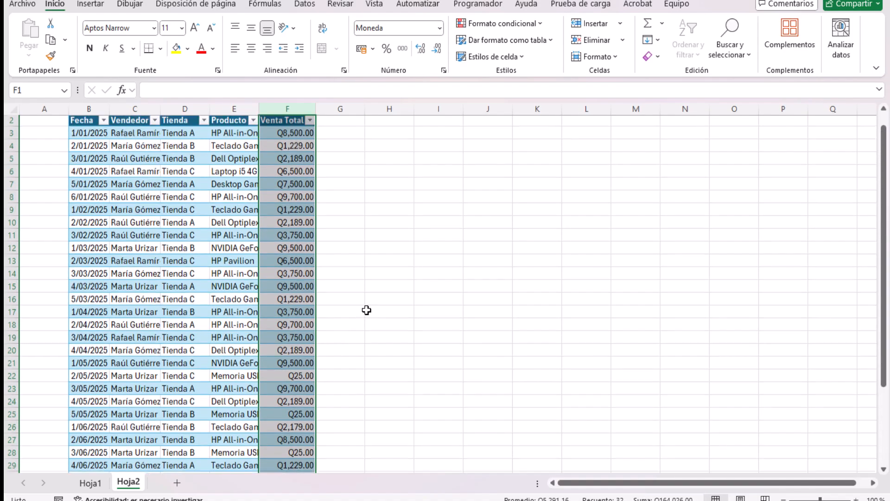
# Turn on first-column and last-column emphasis for the sales table.
pyautogui.click(202, 162)
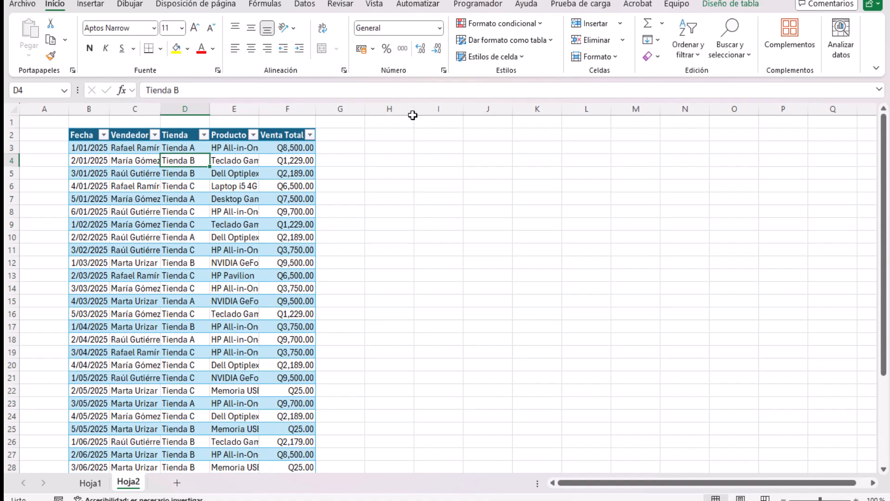
pyautogui.click(244, 175)
pyautogui.click(746, 6)
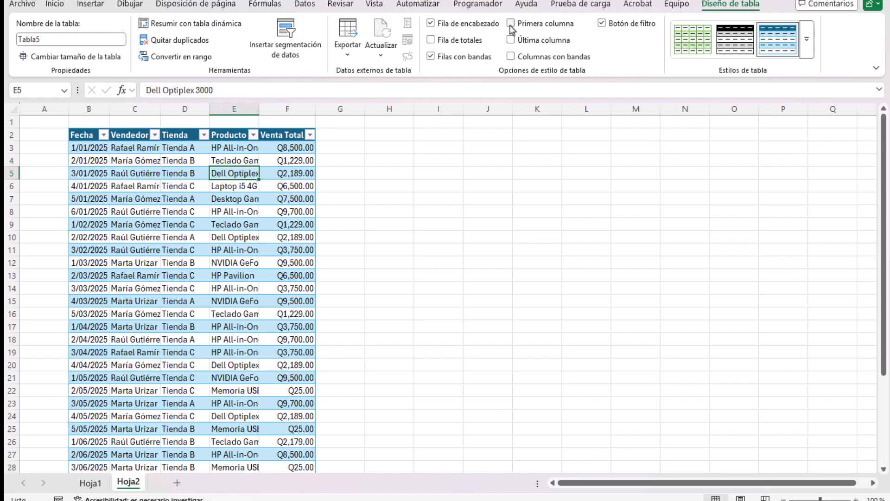
pyautogui.click(511, 24)
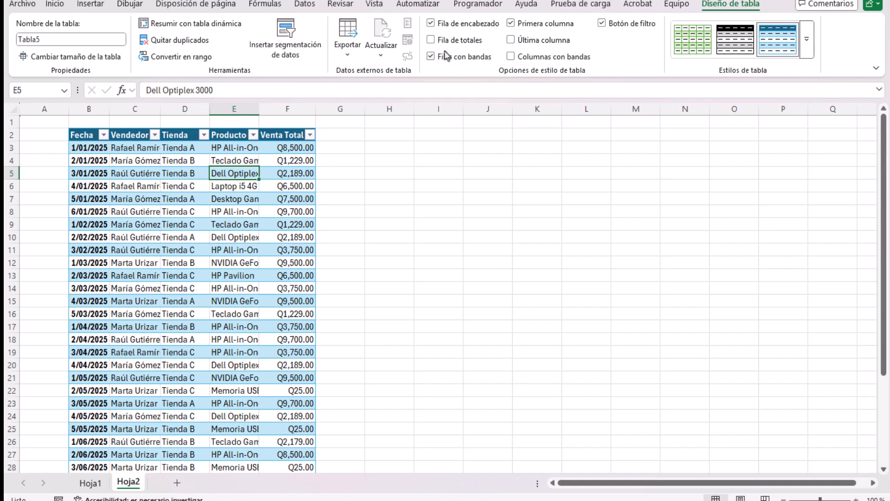
pyautogui.click(512, 40)
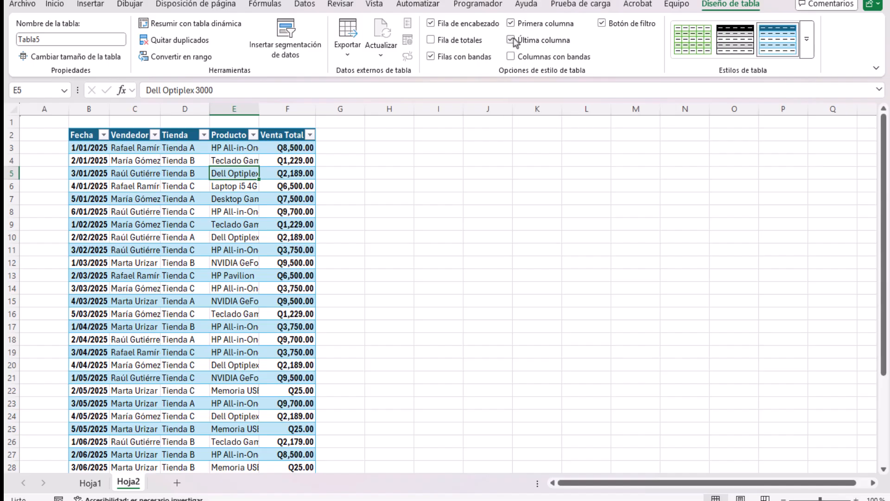
pyautogui.scroll(-4, 283, 430)
pyautogui.scroll(4, 283, 431)
# Show the totals row and turn on banded columns in the sales table.
pyautogui.click(430, 40)
pyautogui.scroll(-7, 308, 286)
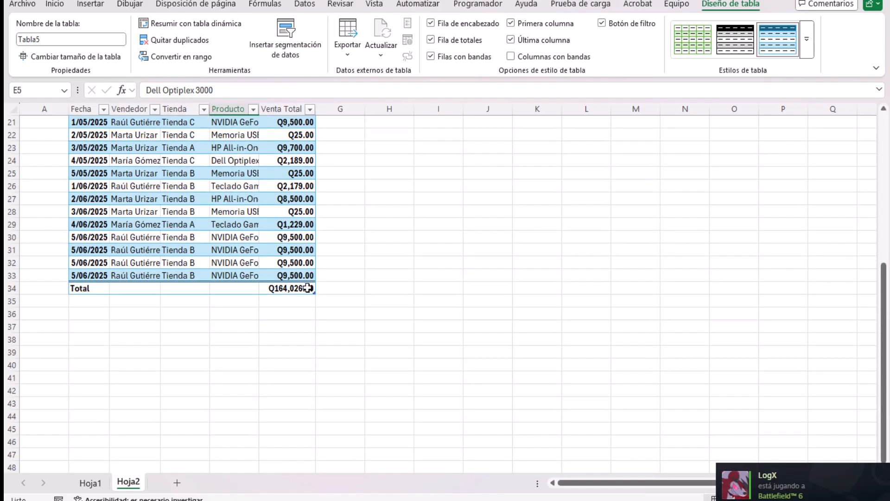
pyautogui.scroll(5, 278, 290)
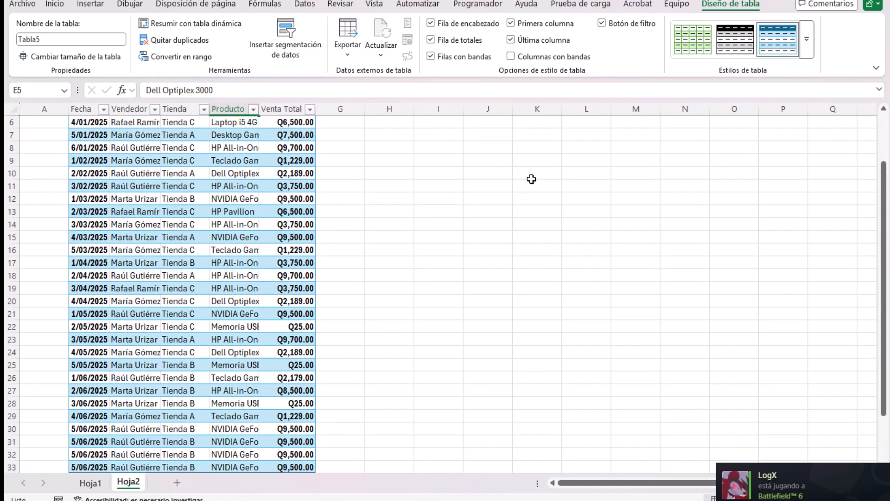
pyautogui.click(511, 57)
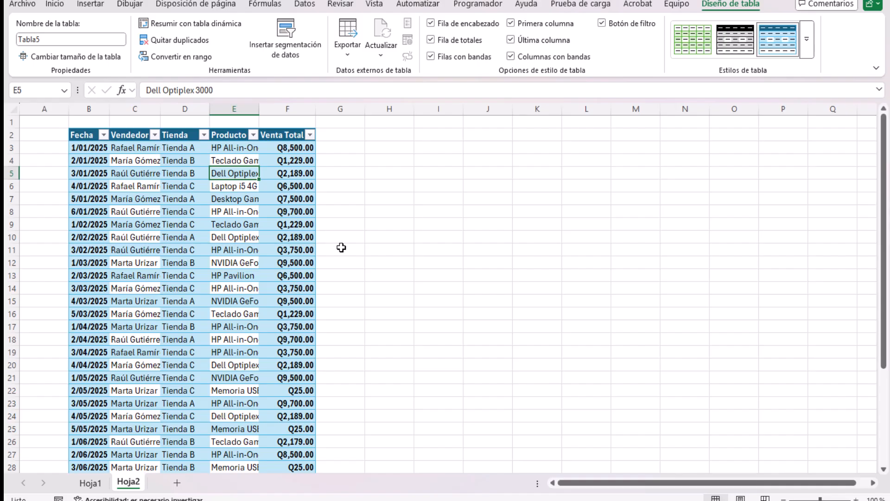
pyautogui.click(408, 235)
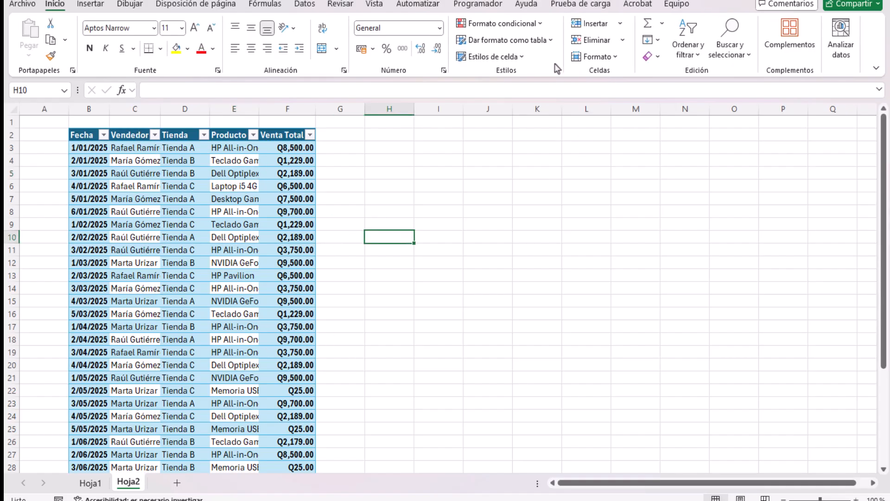
# Hide the filter buttons in the sales table's header and show them again.
pyautogui.click(197, 263)
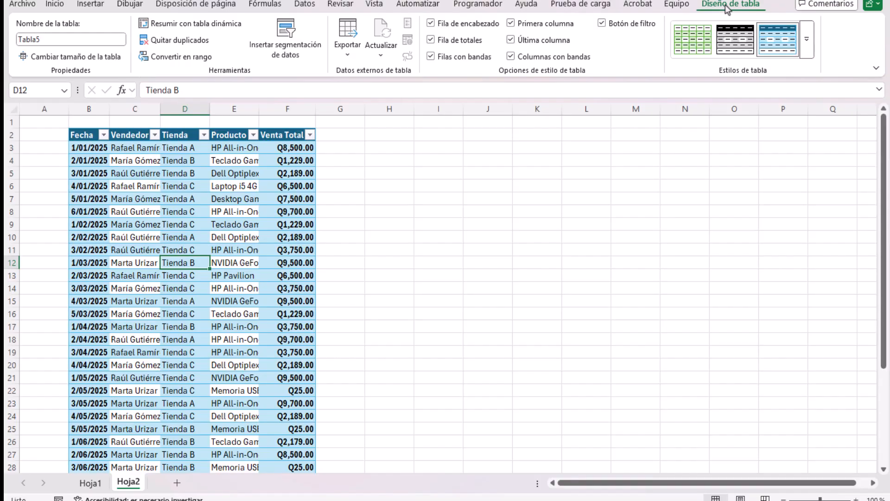
pyautogui.click(600, 24)
pyautogui.click(438, 224)
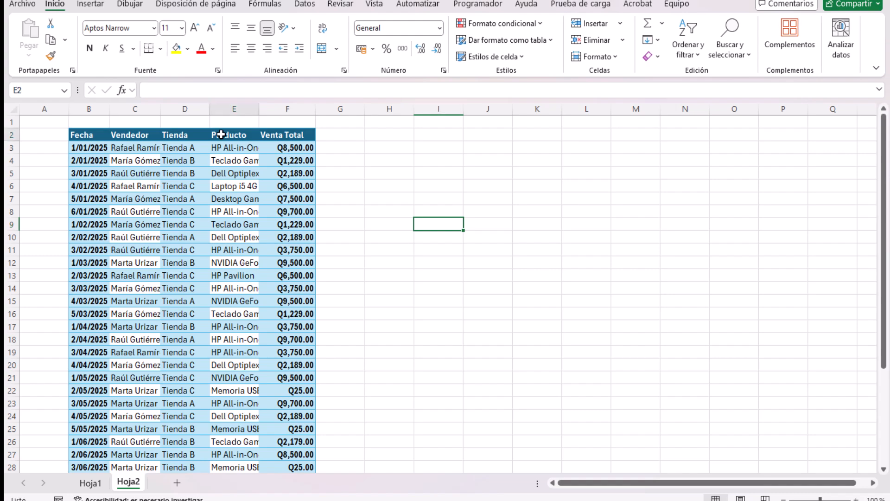
pyautogui.click(221, 135)
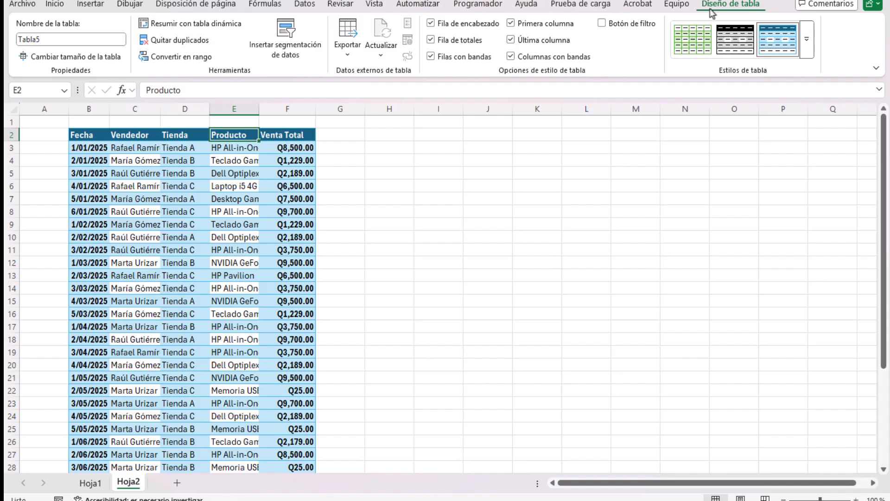
pyautogui.click(602, 23)
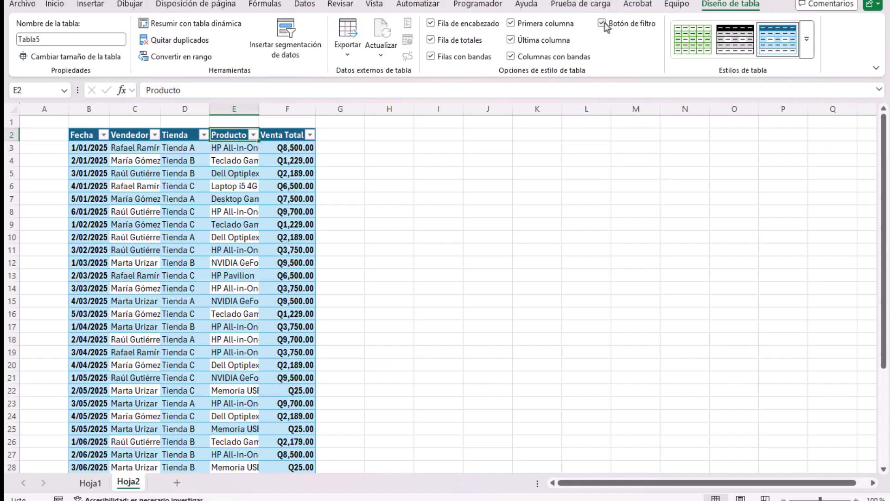
# Turn off banded columns, last-column and first-column emphasis, and the totals row of the sales table.
pyautogui.click(510, 56)
pyautogui.click(511, 40)
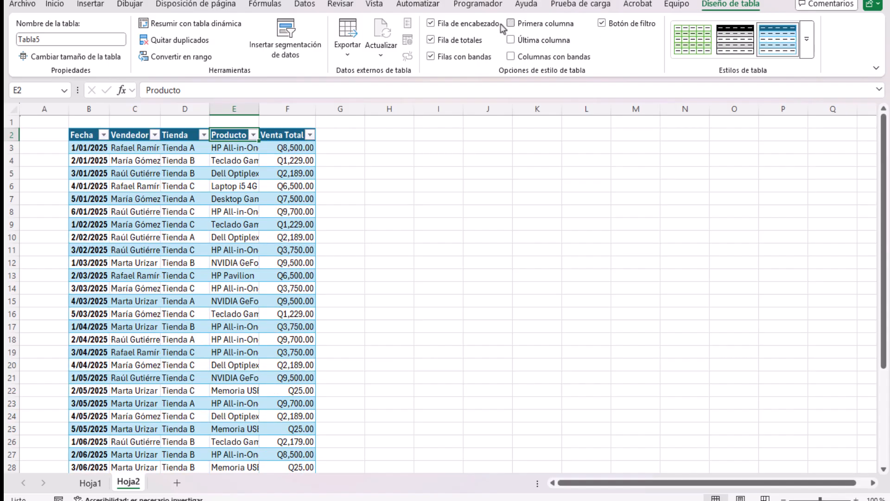
pyautogui.click(431, 42)
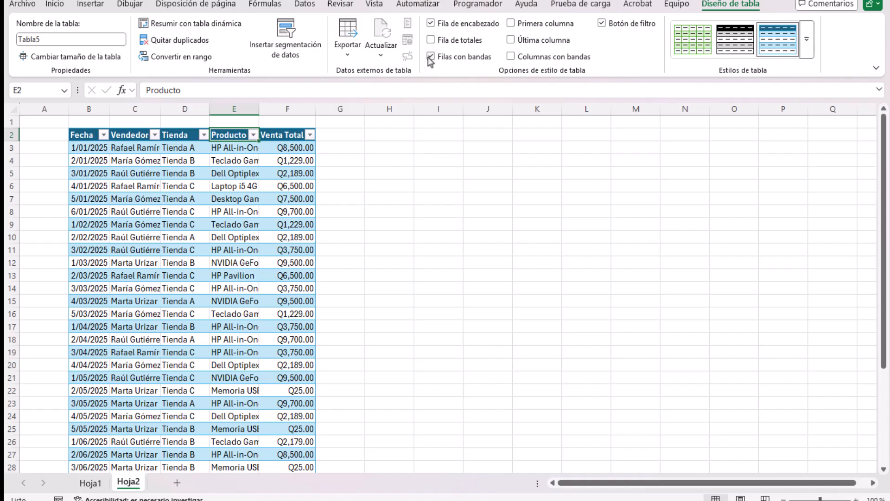
# Turn the sales table's banded rows and header row off and back on.
pyautogui.click(431, 56)
pyautogui.click(431, 23)
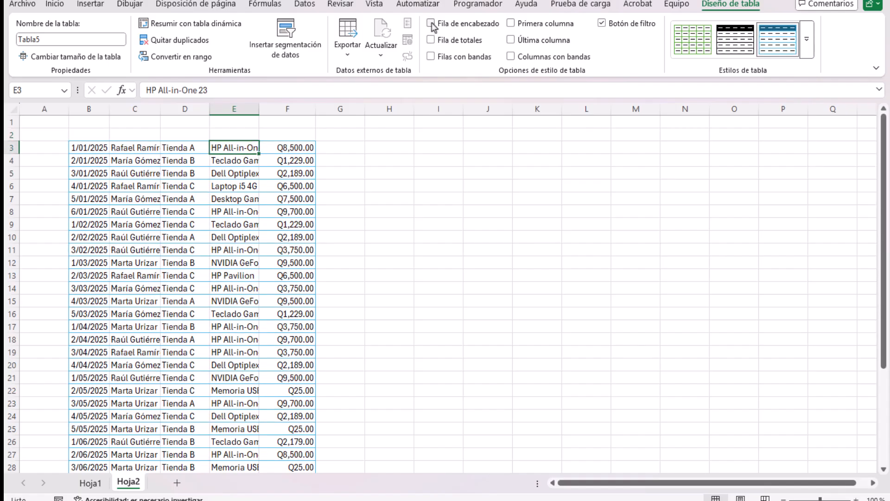
pyautogui.click(431, 23)
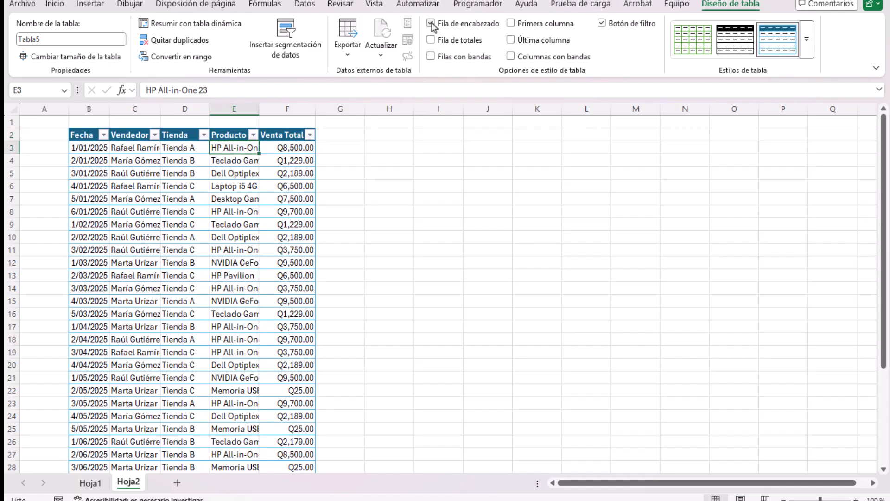
pyautogui.click(430, 56)
# Try a light, a medium and a dark purple table style on the sales table.
pyautogui.click(807, 39)
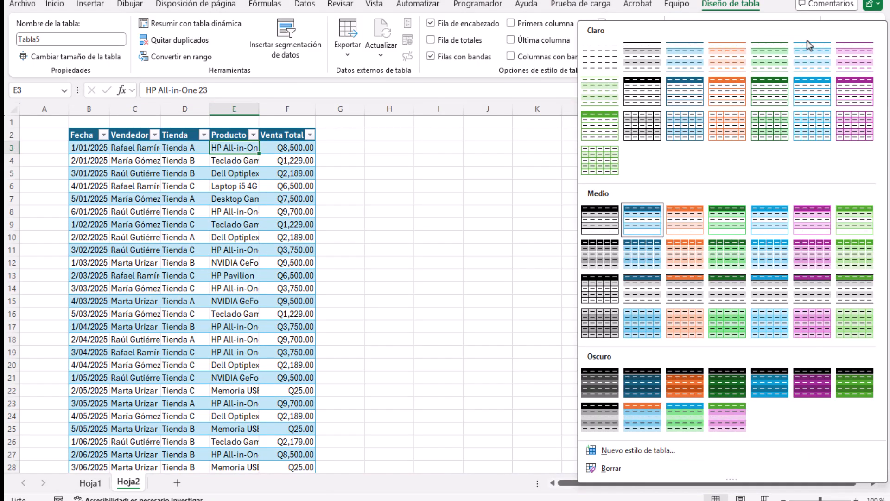
pyautogui.click(856, 95)
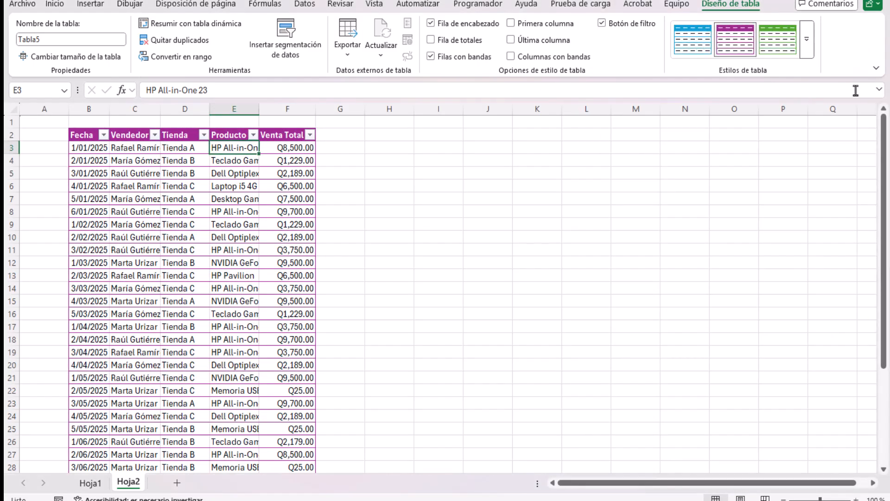
pyautogui.click(805, 44)
pyautogui.click(816, 254)
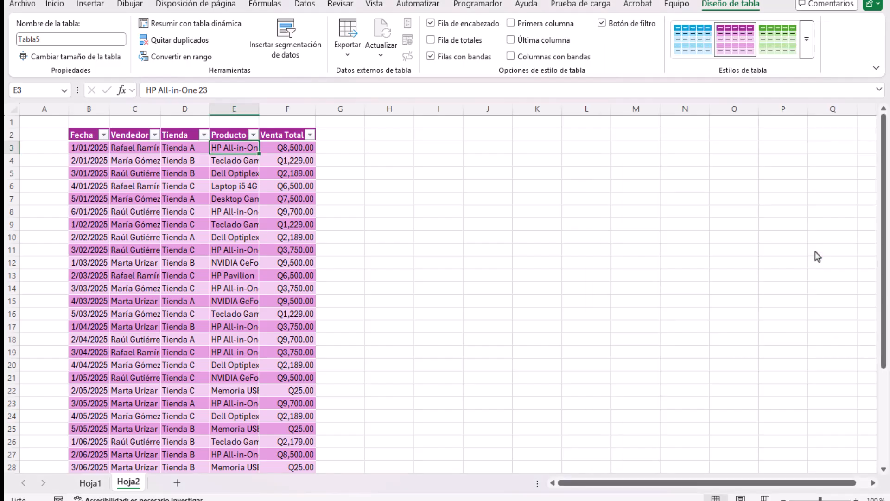
pyautogui.click(806, 39)
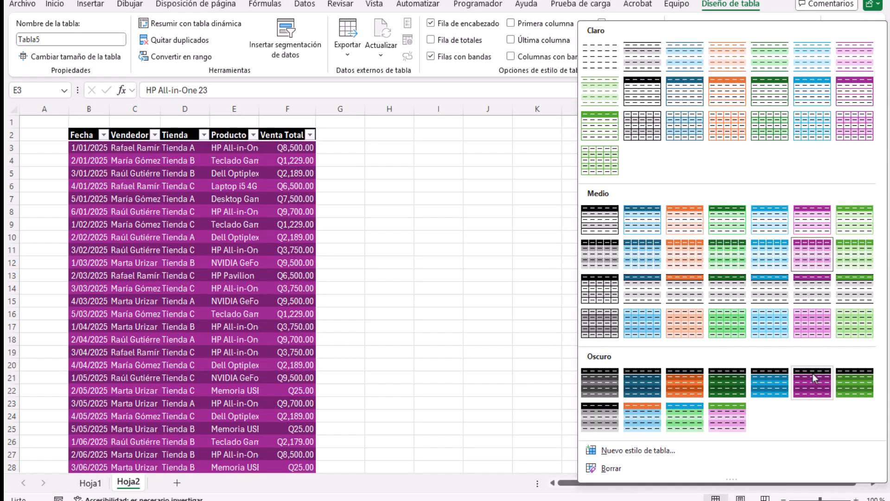
pyautogui.click(814, 391)
pyautogui.scroll(-4, 368, 307)
pyautogui.scroll(4, 260, 255)
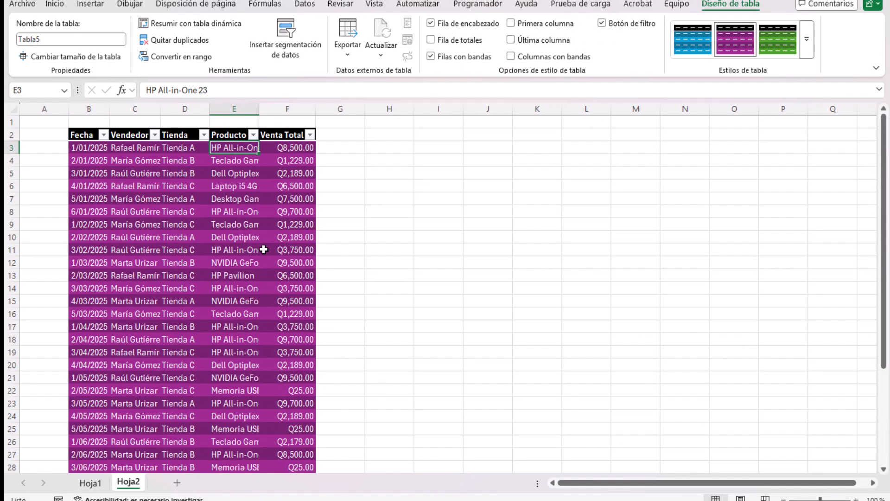
# Apply the dark green table style to the sales table and review it down to the last row.
pyautogui.click(807, 42)
pyautogui.click(724, 383)
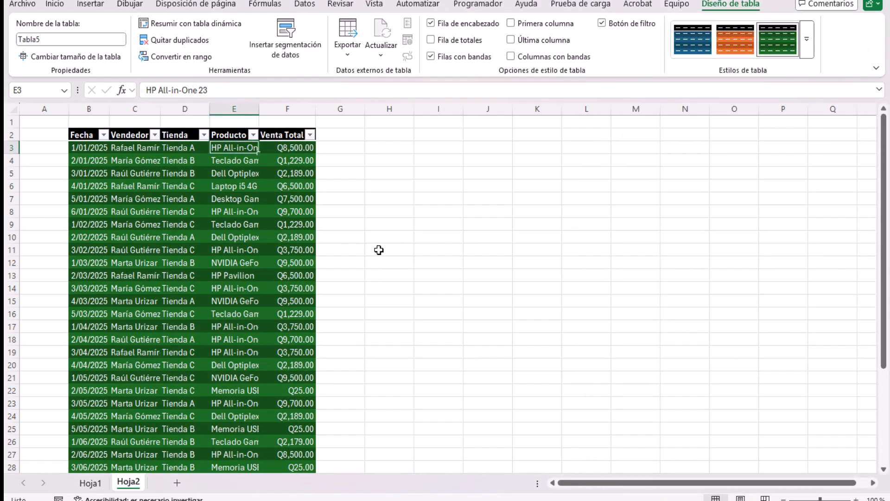
pyautogui.click(383, 224)
pyautogui.scroll(-4, 339, 192)
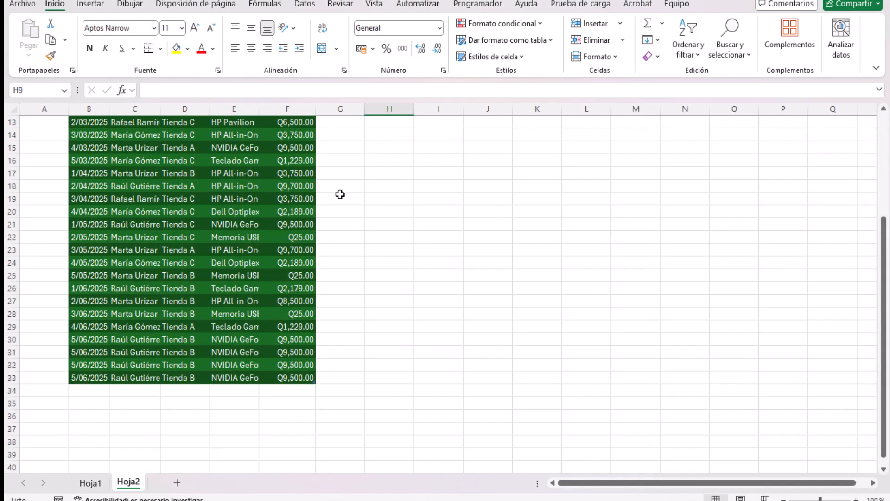
pyautogui.scroll(4, 340, 193)
pyautogui.scroll(-4, 352, 178)
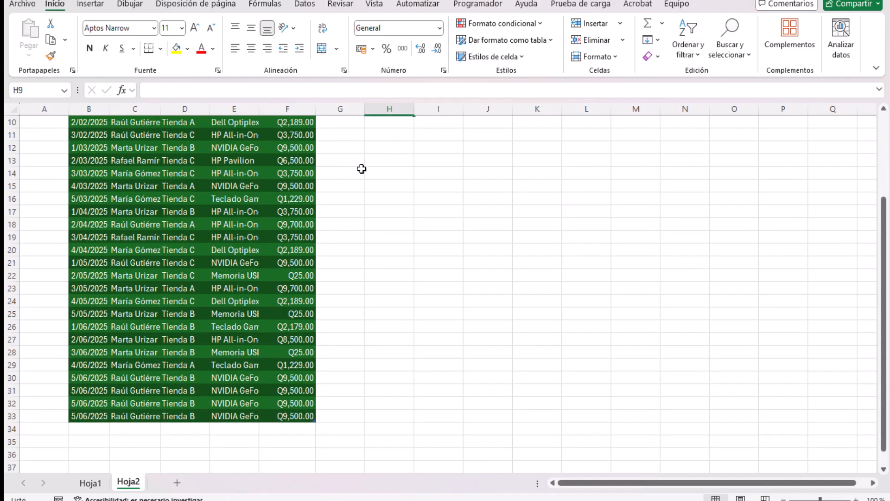
pyautogui.scroll(4, 394, 186)
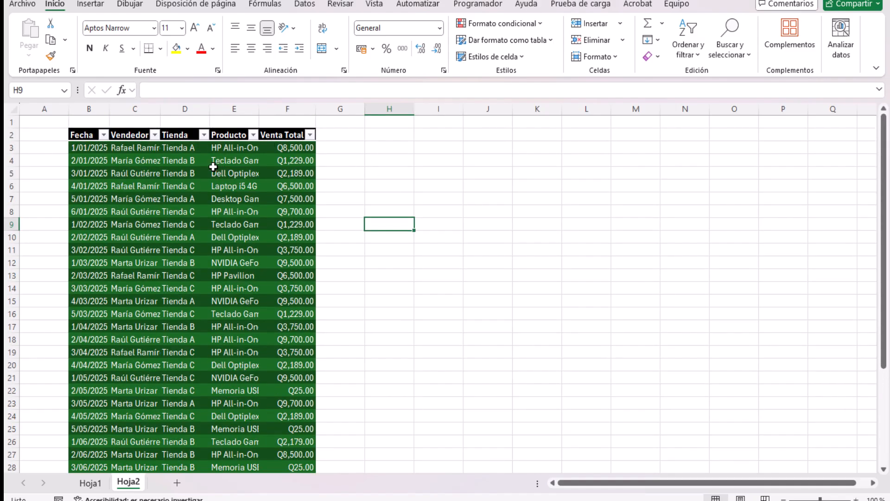
# Turn on the totals row, first-column emphasis and banded columns for the green sales table.
pyautogui.moveTo(234, 211); pyautogui.dragTo(234, 198)
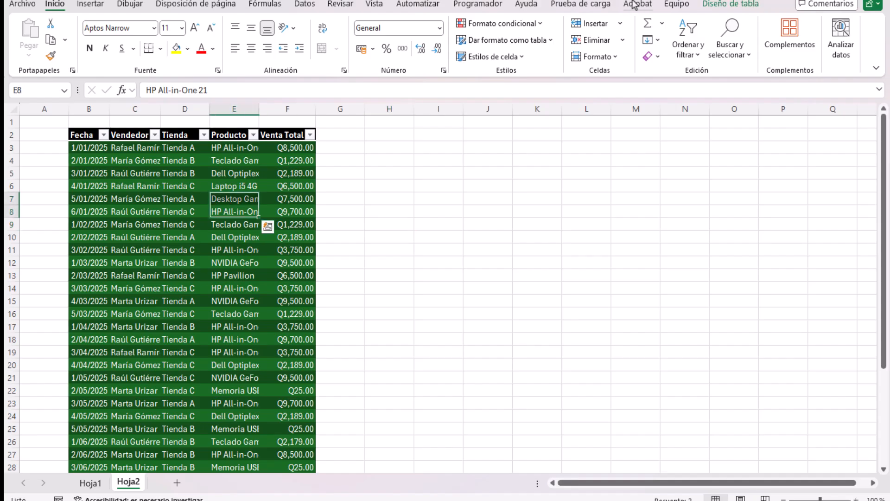
pyautogui.click(741, 5)
pyautogui.click(429, 41)
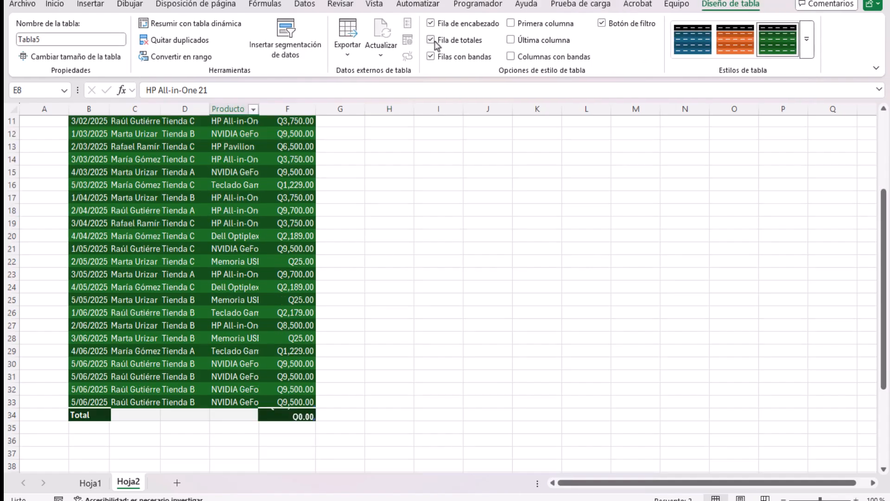
pyautogui.click(512, 24)
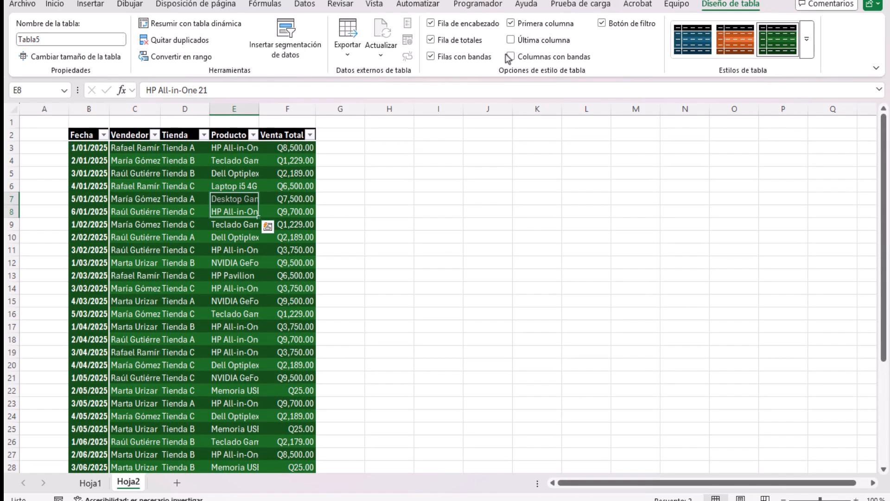
pyautogui.click(510, 56)
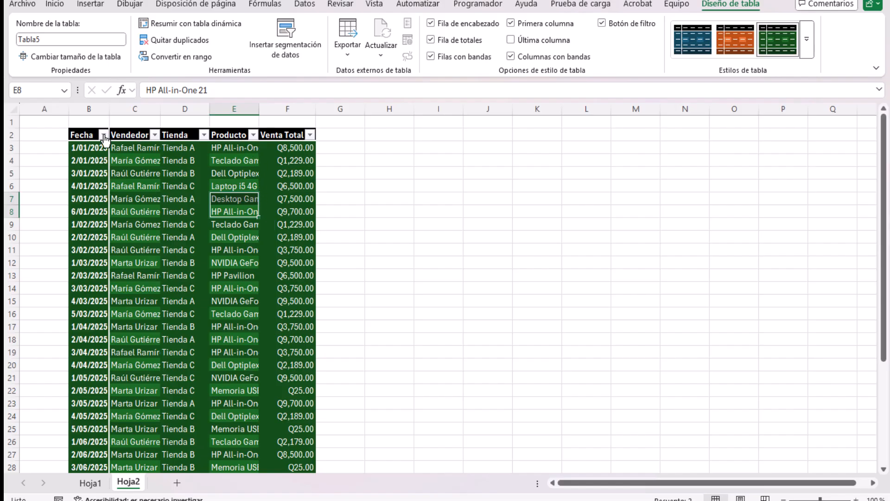
# Filter the sales table's Fecha column to show only enero and junio of 2025.
pyautogui.click(103, 135)
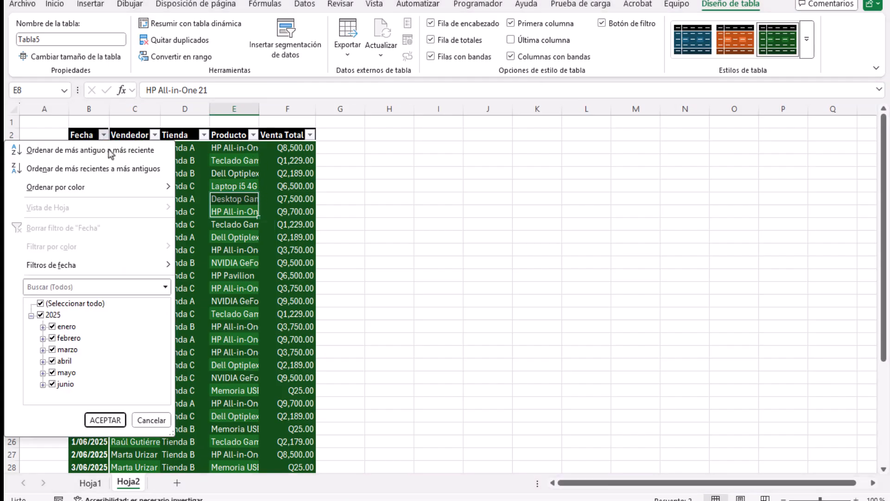
pyautogui.click(40, 303)
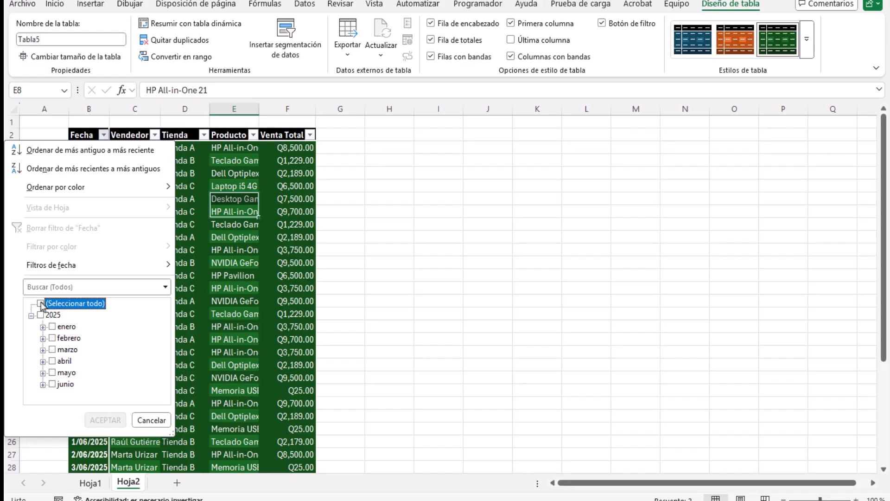
pyautogui.click(53, 327)
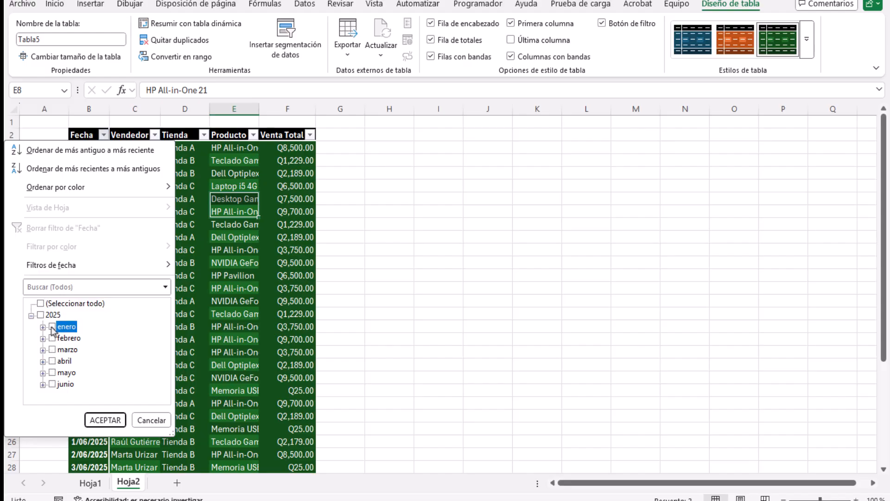
pyautogui.click(53, 385)
pyautogui.click(105, 420)
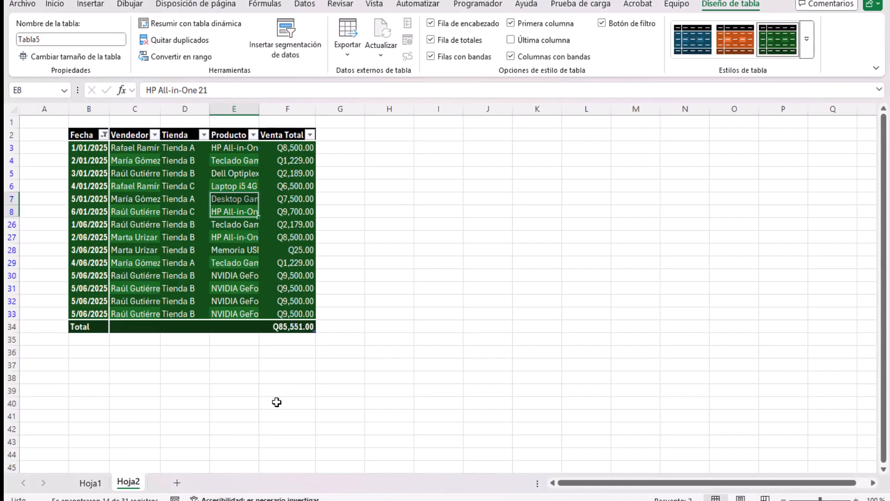
# Narrow the Fecha filter to enero only and apply the medium purple table style to the sales table.
pyautogui.click(103, 135)
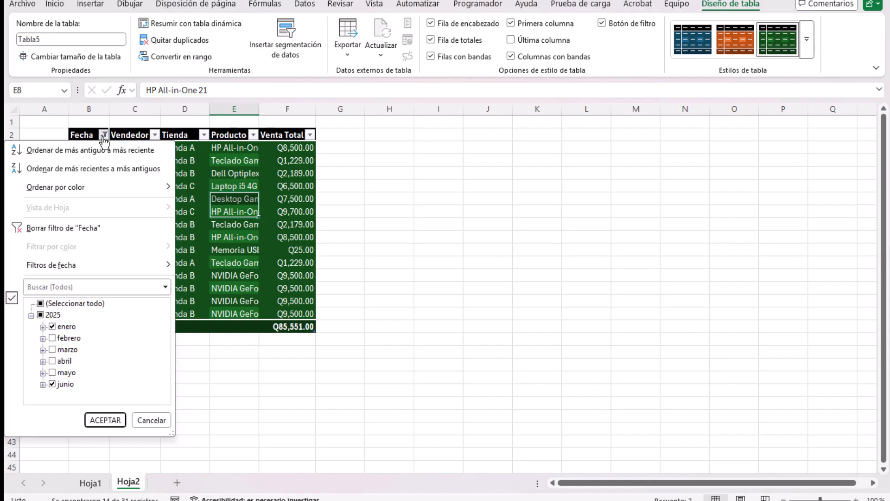
pyautogui.click(53, 384)
pyautogui.click(103, 420)
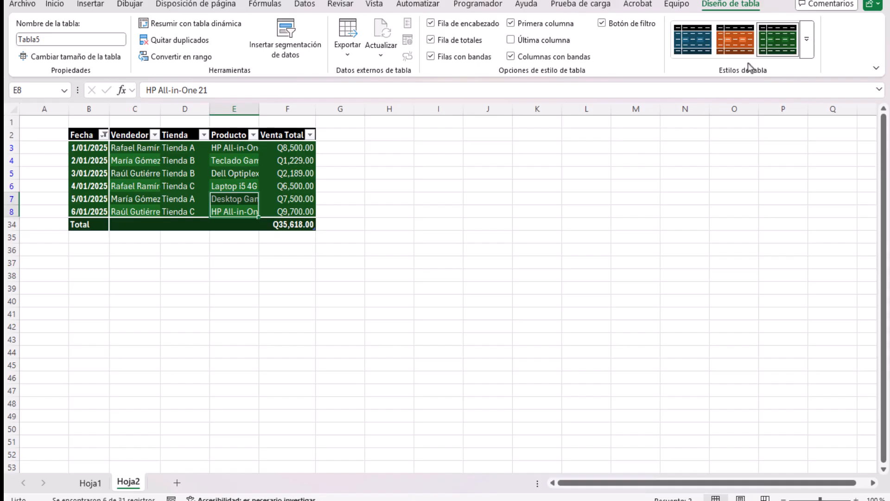
pyautogui.click(808, 41)
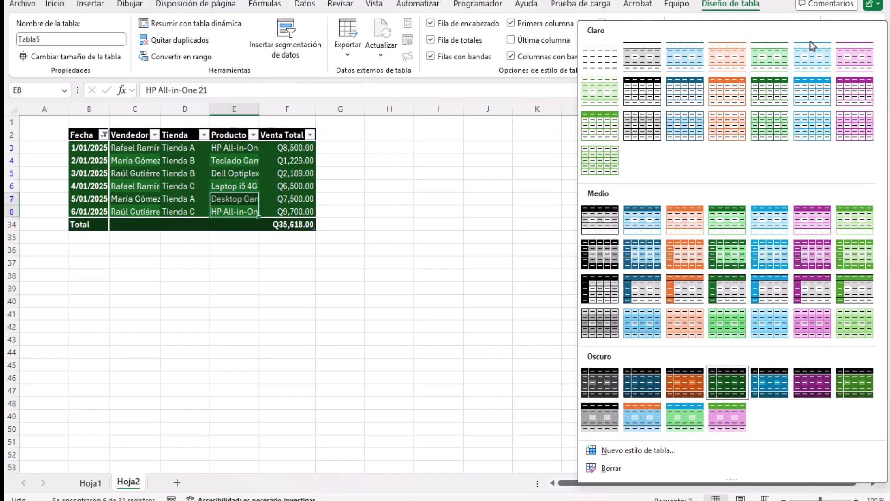
pyautogui.click(812, 216)
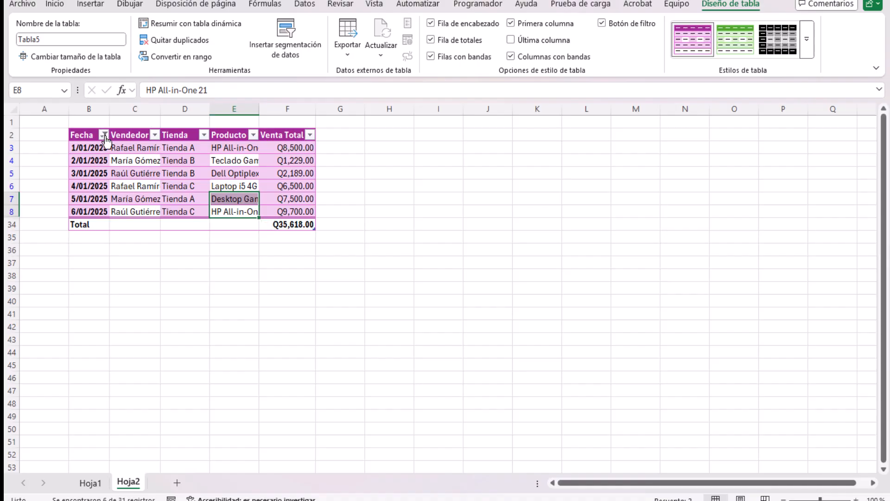
# Filter the Tienda column to show only Tienda B and Tienda C.
pyautogui.click(204, 135)
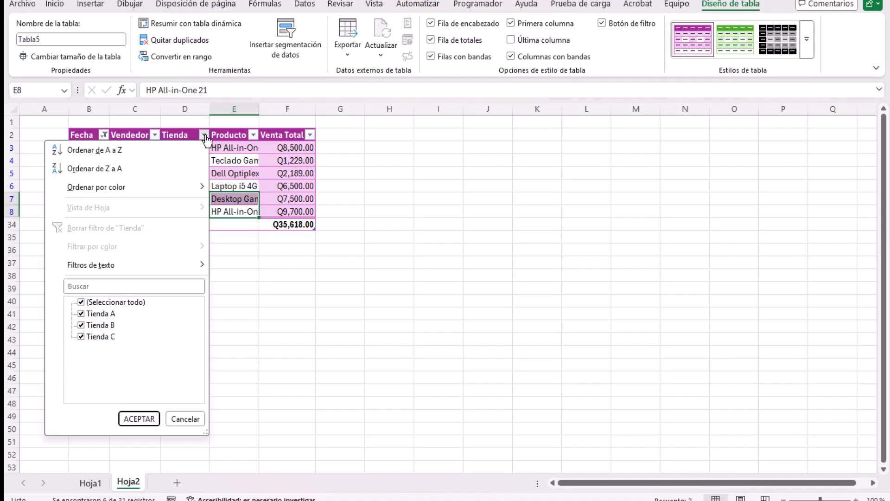
pyautogui.click(82, 302)
pyautogui.click(81, 326)
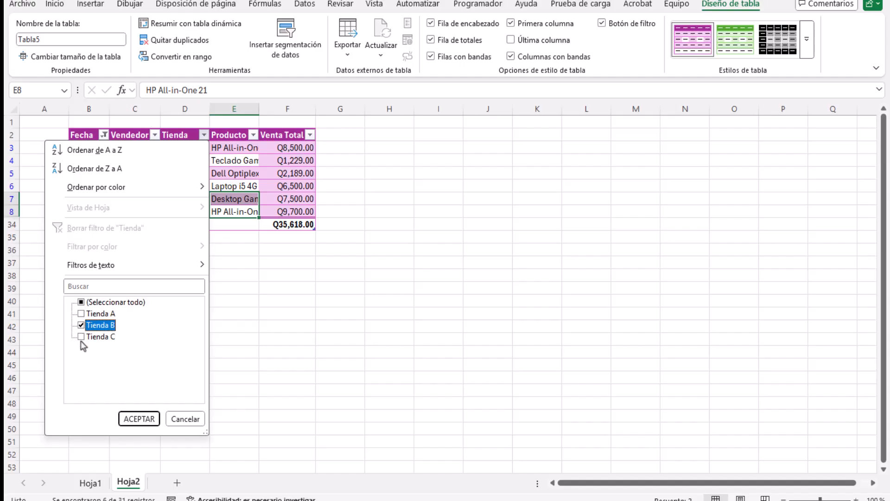
pyautogui.click(81, 337)
pyautogui.click(140, 418)
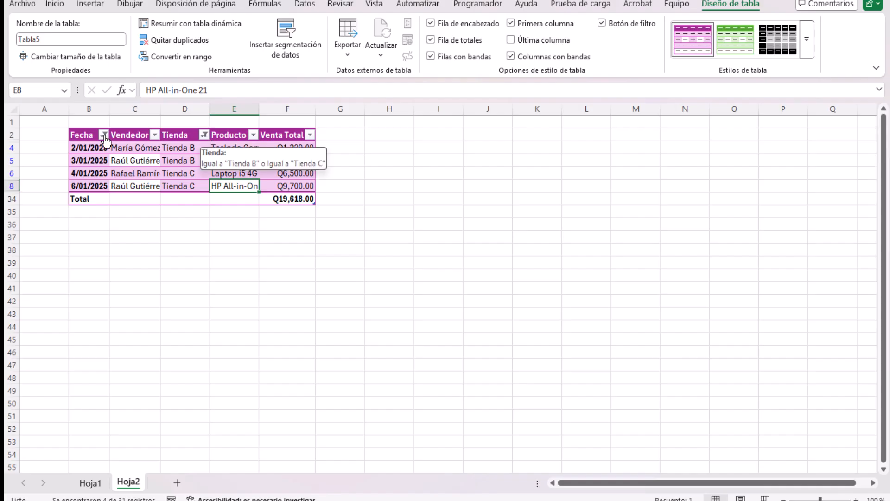
# Change the Tienda filter to show only Tienda A.
pyautogui.click(204, 135)
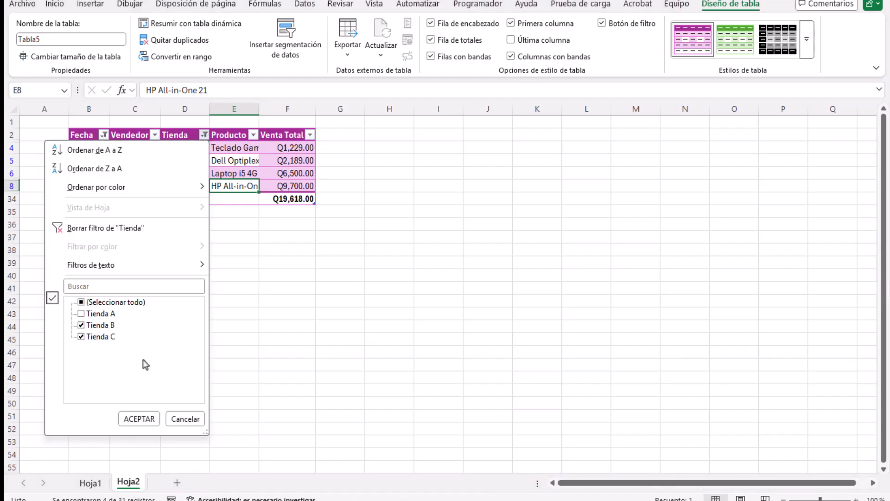
pyautogui.click(95, 313)
pyautogui.click(95, 325)
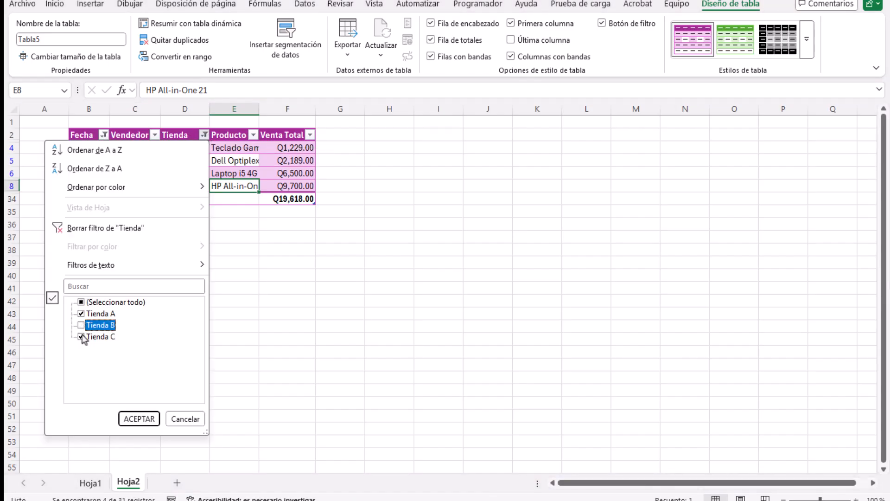
pyautogui.click(95, 337)
pyautogui.click(138, 418)
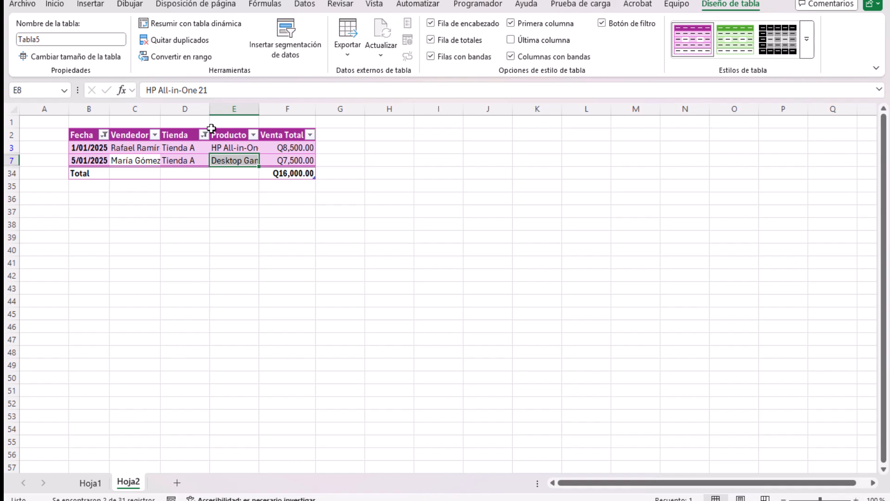
# Clear the filters from the Tienda and Fecha columns of the sales table.
pyautogui.click(206, 135)
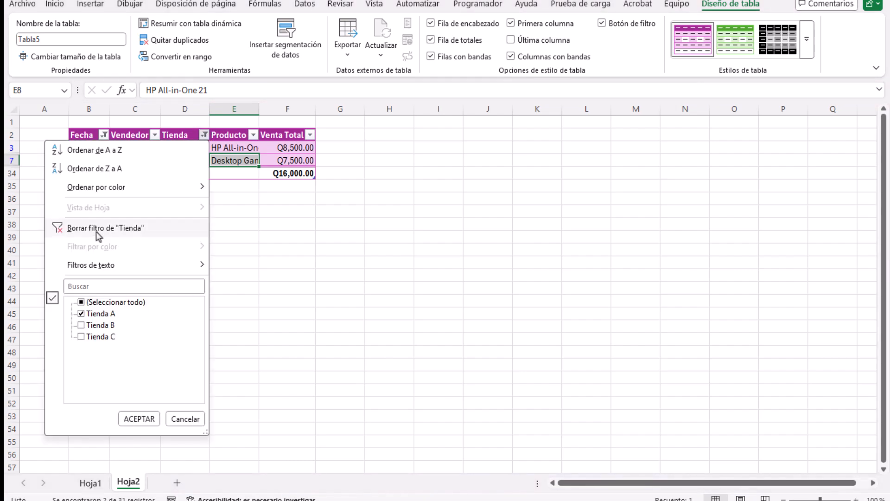
pyautogui.click(96, 229)
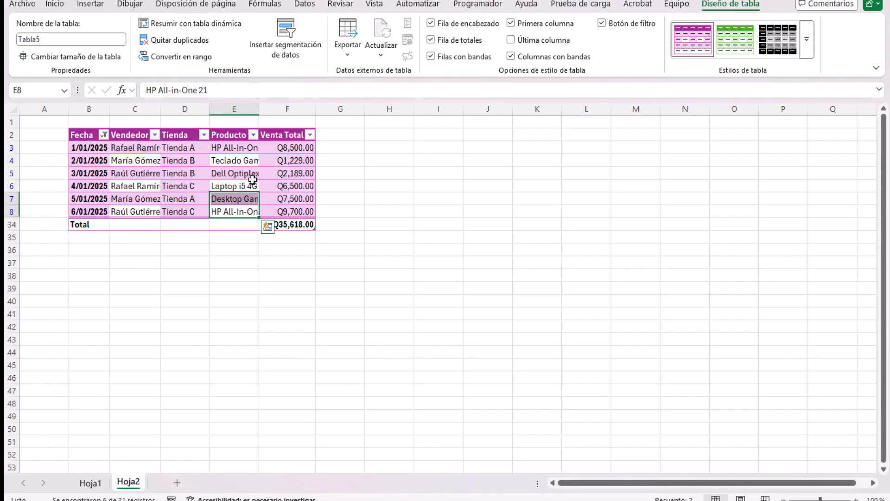
pyautogui.click(204, 134)
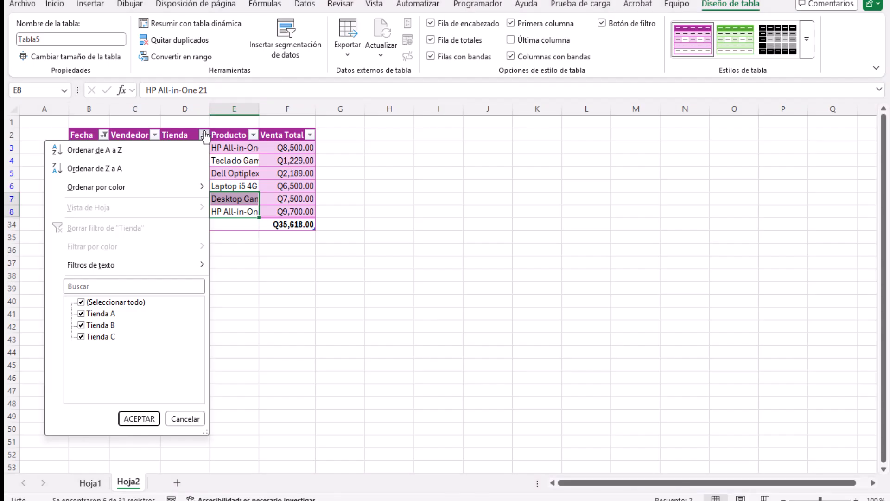
pyautogui.press('Escape')
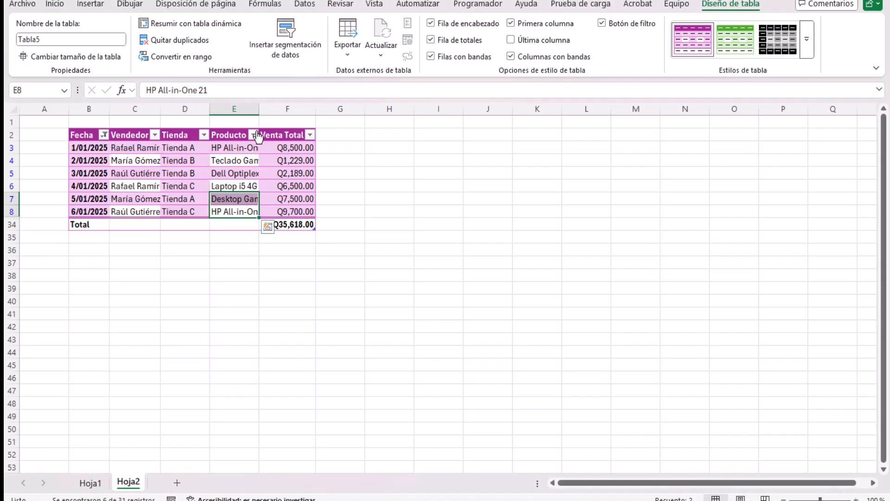
pyautogui.click(104, 135)
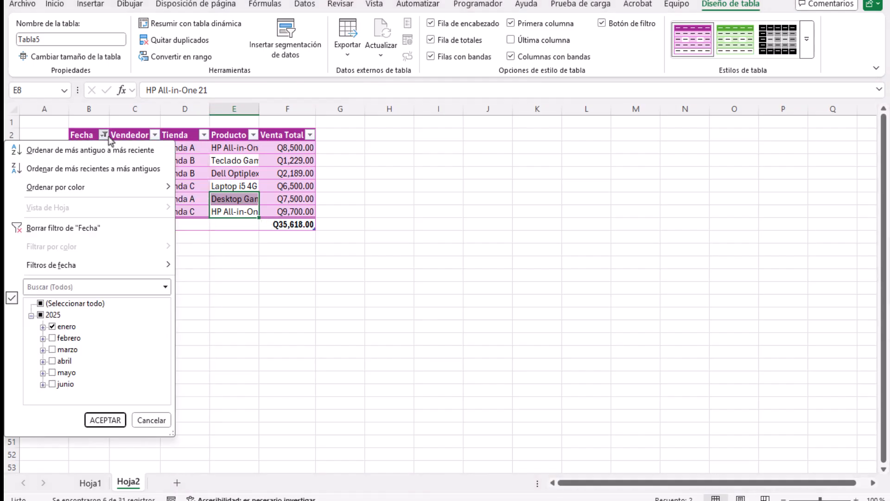
pyautogui.click(63, 227)
# Filter the Producto column to show only Dell Optiplex 3000 sales.
pyautogui.click(253, 135)
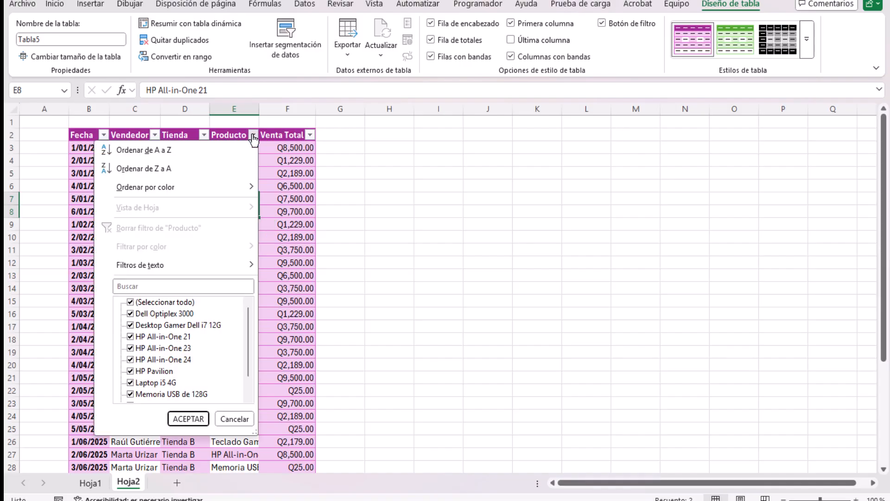
pyautogui.click(131, 301)
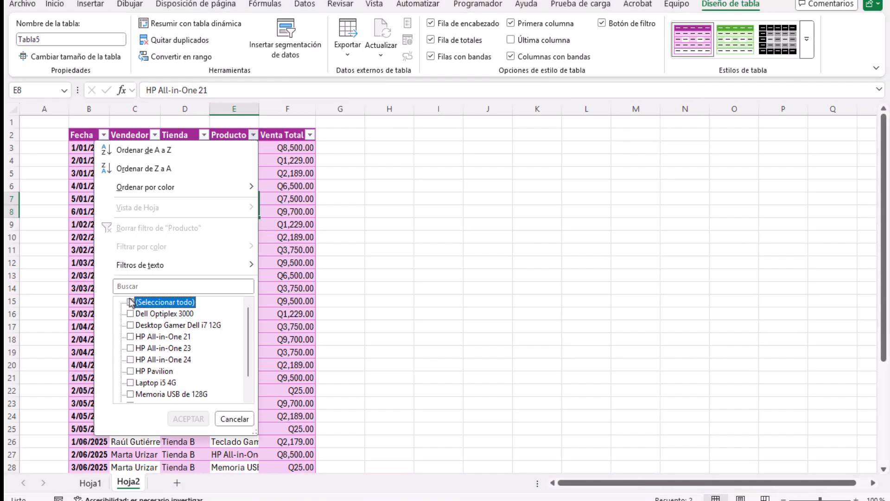
pyautogui.click(131, 314)
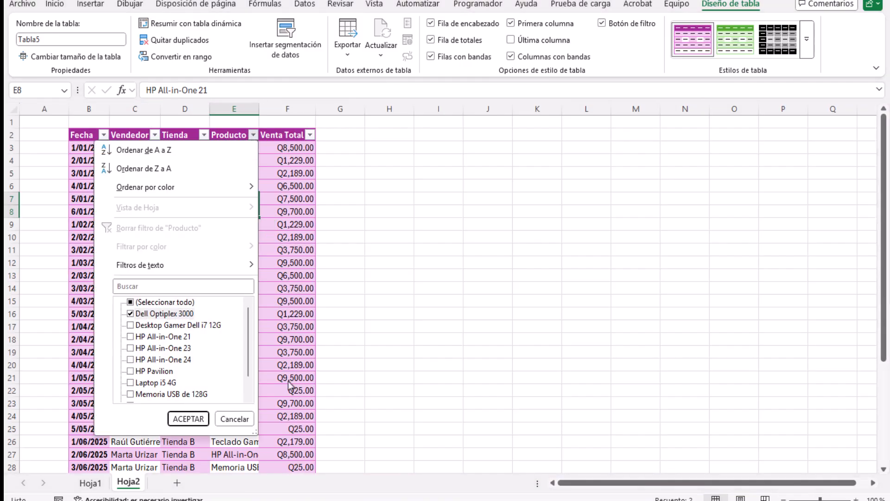
pyautogui.scroll(-3, 382, 388)
pyautogui.click(189, 419)
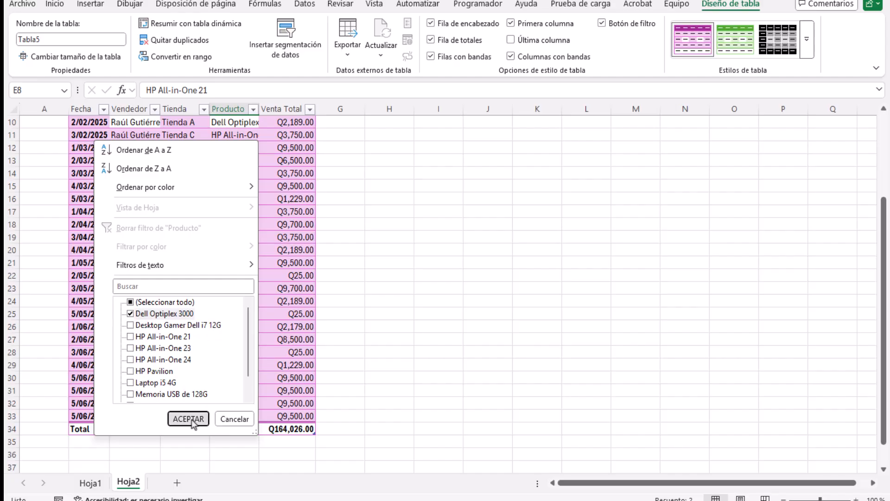
pyautogui.scroll(3, 321, 243)
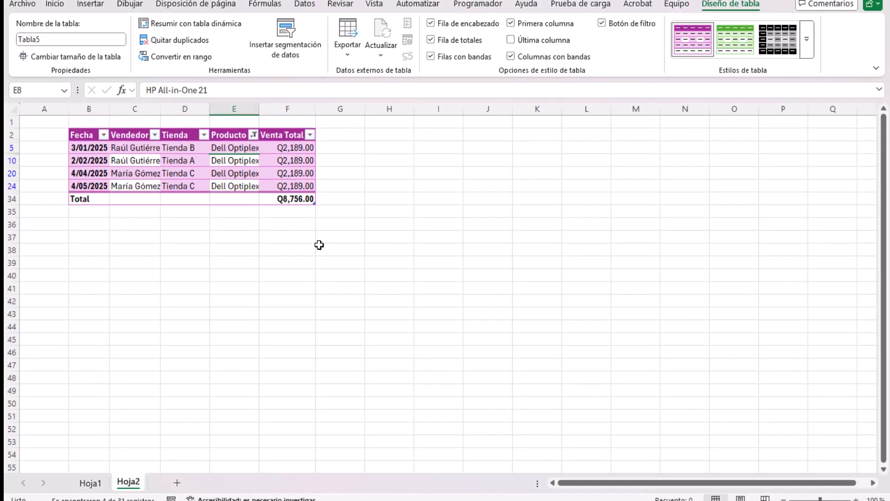
pyautogui.click(361, 134)
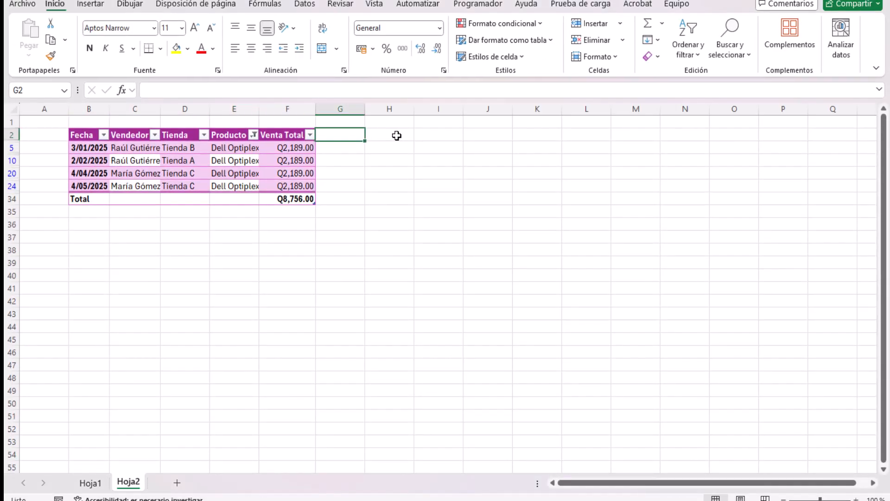
pyautogui.click(396, 135)
pyautogui.click(344, 133)
pyautogui.click(389, 133)
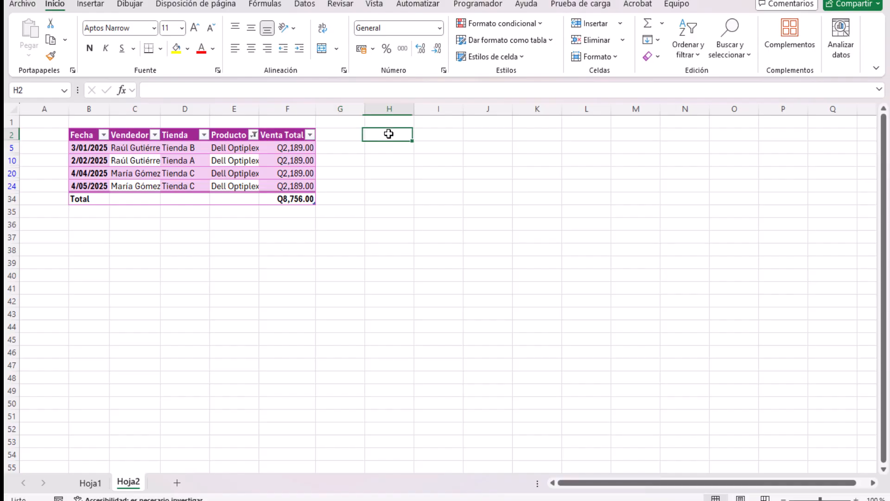
pyautogui.click(345, 135)
pyautogui.click(399, 135)
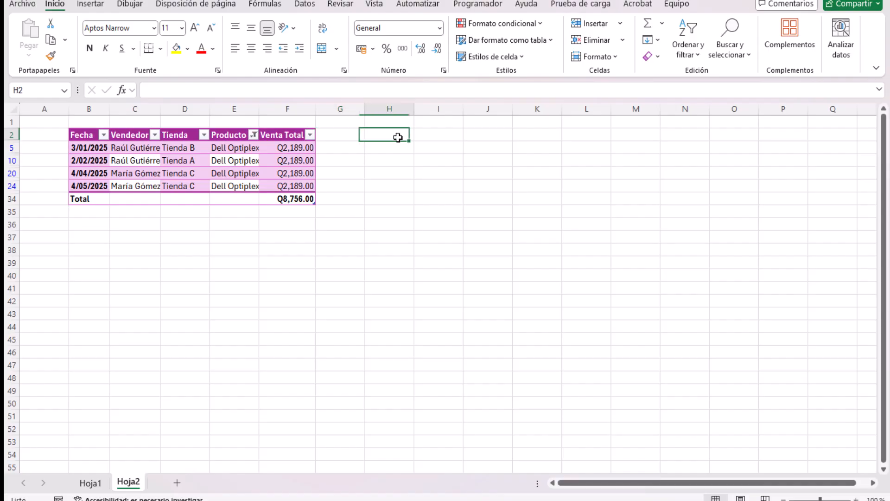
pyautogui.click(437, 134)
pyautogui.click(395, 135)
# Review the Producto column's colour sorting and text filter options, and clear its filter.
pyautogui.click(253, 135)
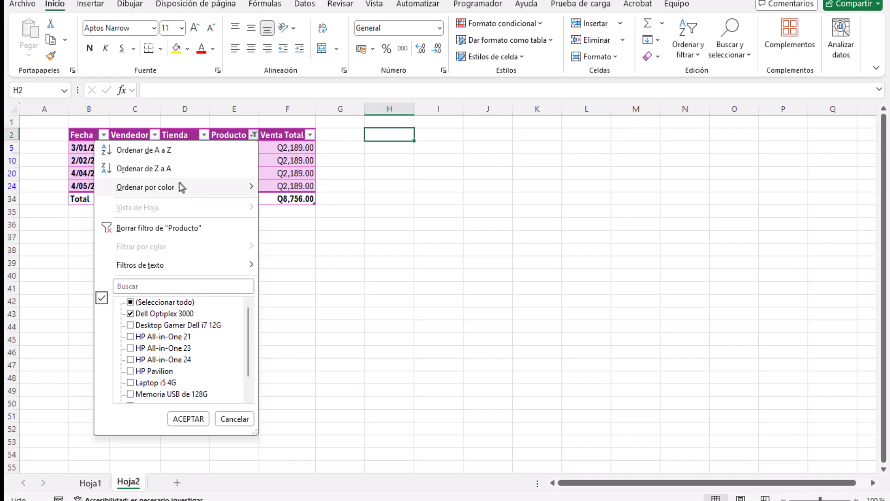
pyautogui.moveTo(184, 189)
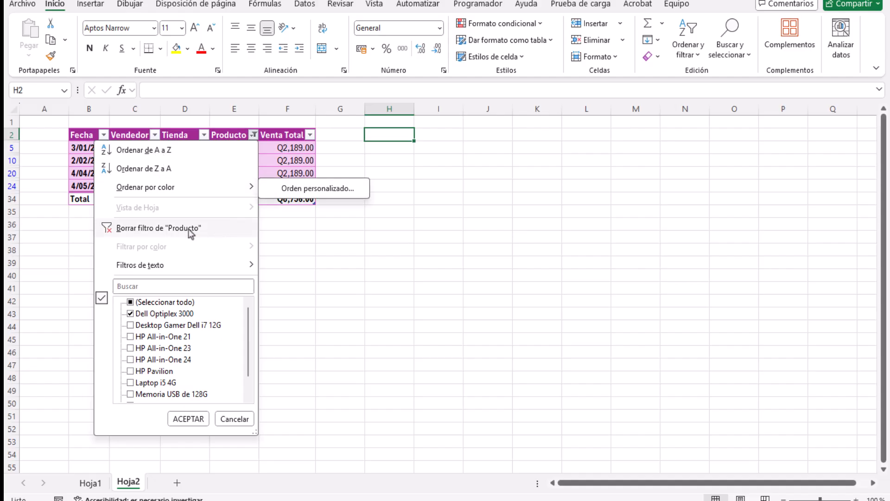
pyautogui.moveTo(165, 264)
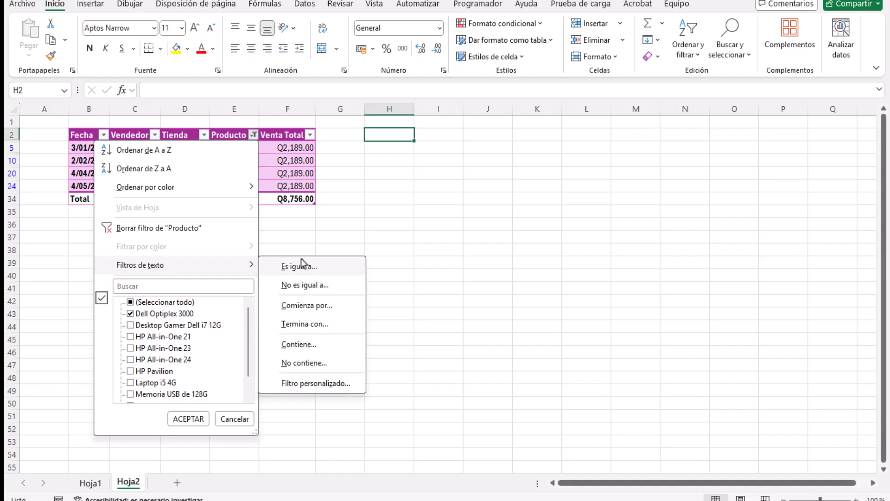
pyautogui.click(158, 229)
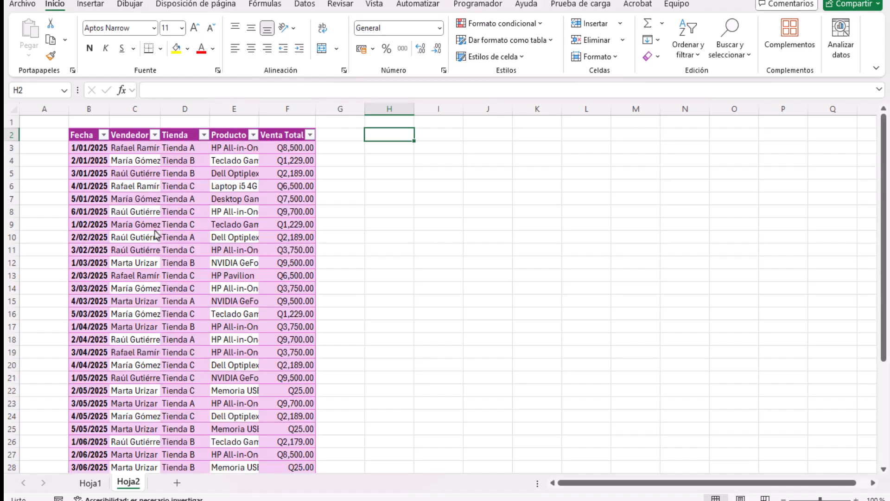
pyautogui.scroll(-5, 378, 284)
pyautogui.scroll(5, 377, 284)
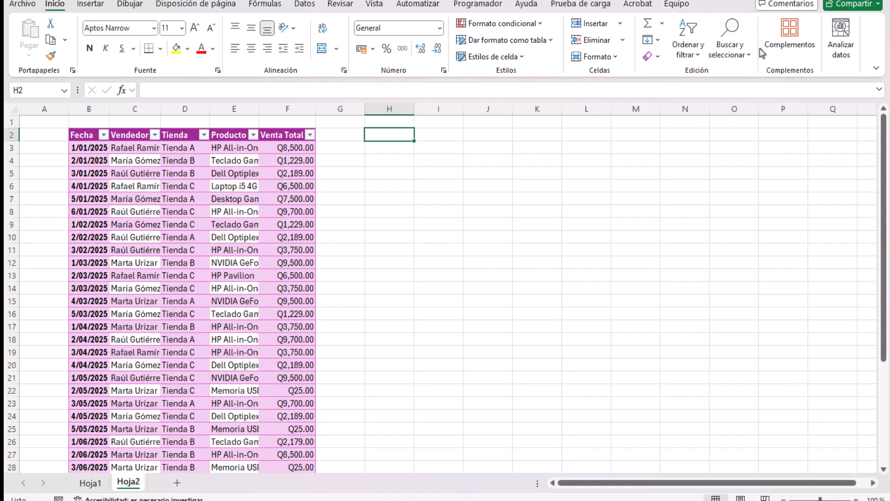
# Apply the light gray table style with banding to the sales table.
pyautogui.click(297, 187)
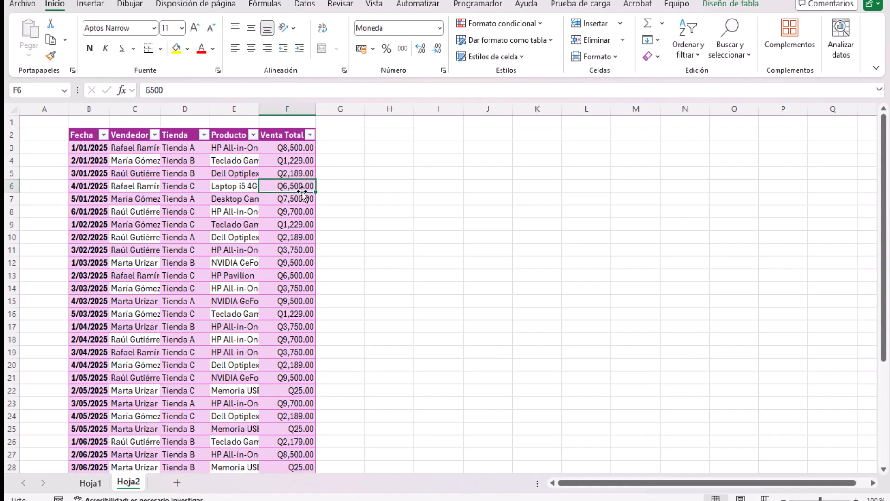
pyautogui.click(731, 5)
pyautogui.click(808, 64)
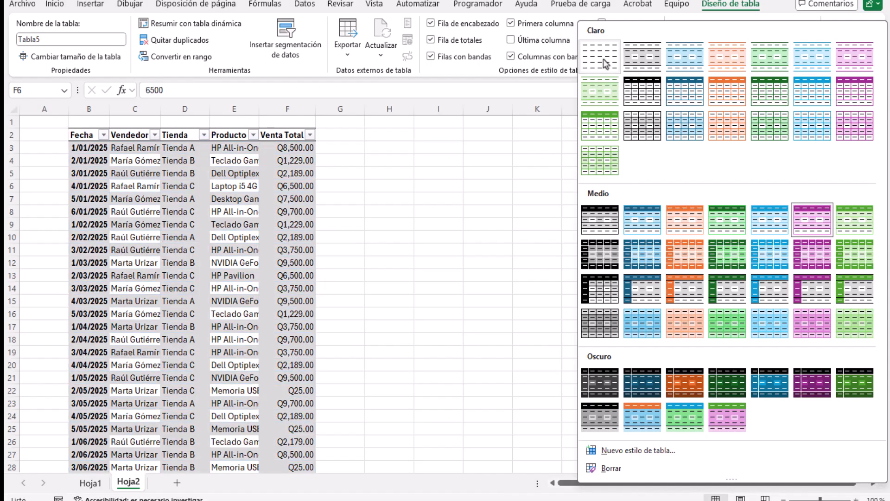
pyautogui.click(633, 63)
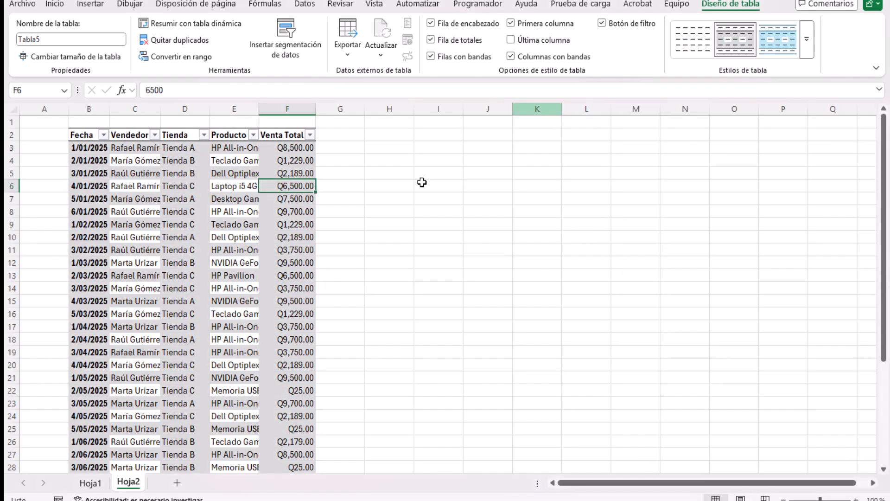
# Turn off the banded columns option for the sales table, keeping the banded rows.
pyautogui.scroll(-5, 360, 220)
pyautogui.scroll(5, 364, 220)
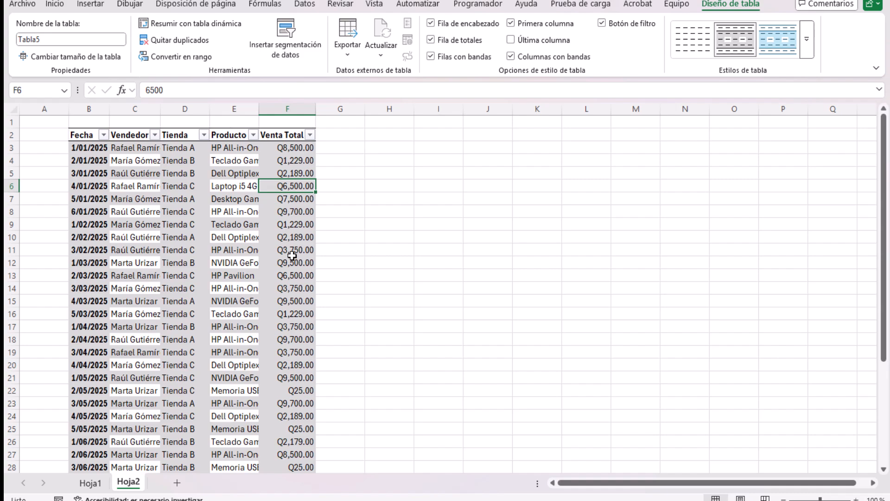
pyautogui.click(513, 58)
pyautogui.scroll(-4, 417, 313)
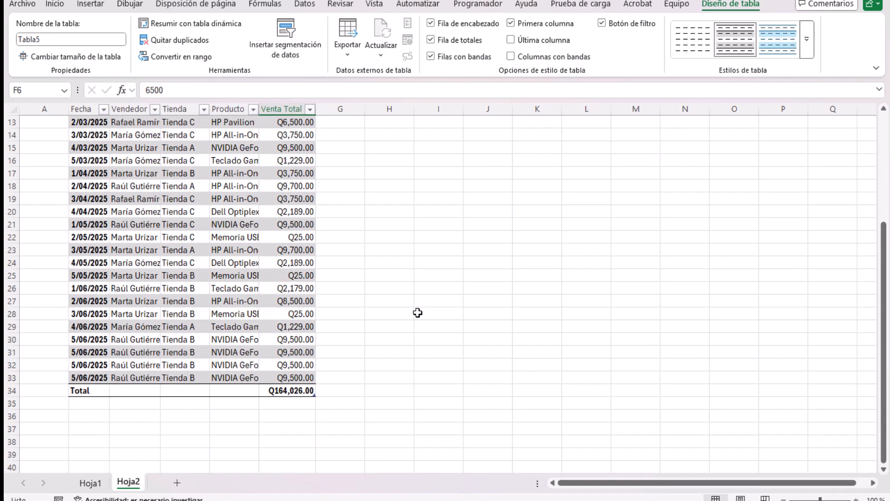
pyautogui.scroll(4, 417, 312)
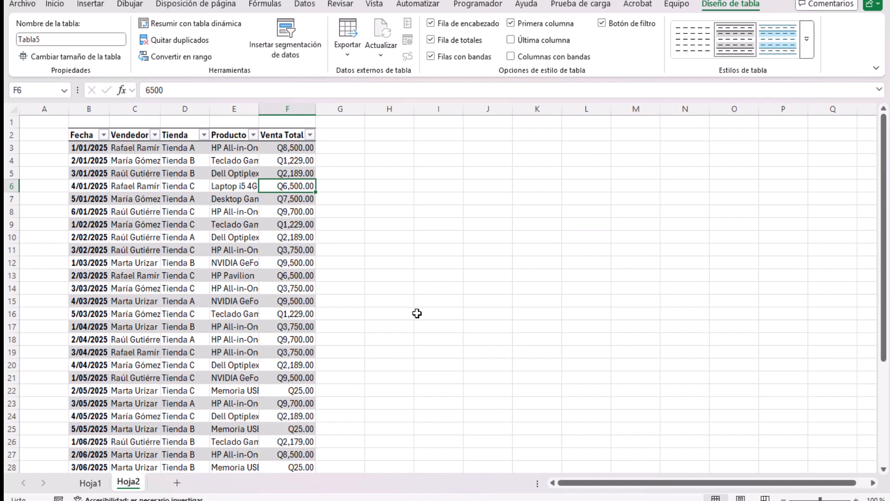
# Remove both decimal places from the amounts in the Venta Total column.
pyautogui.click(300, 199)
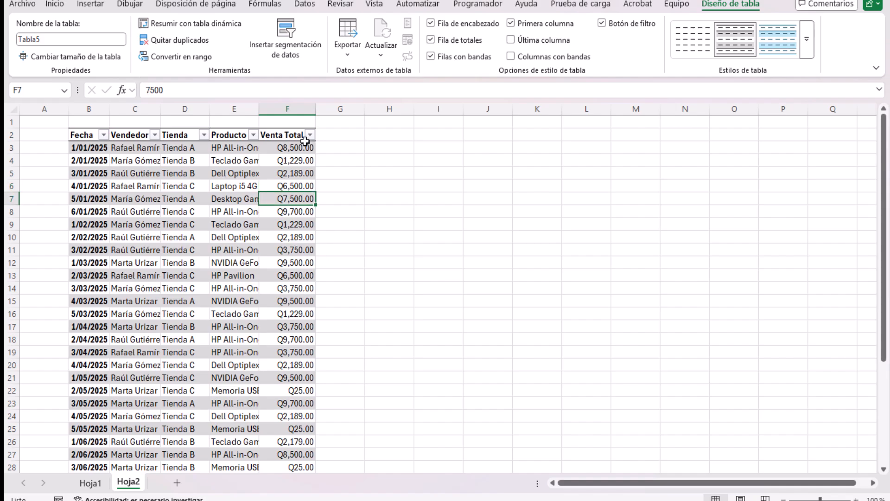
pyautogui.click(296, 109)
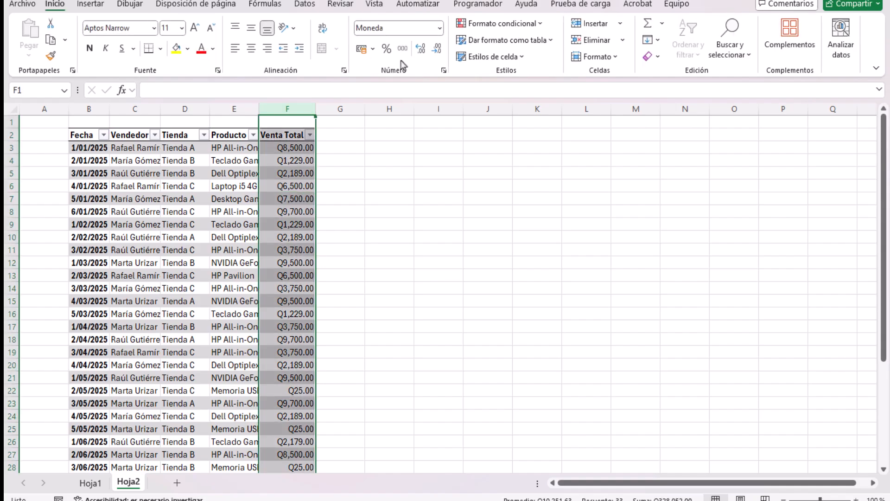
pyautogui.click(437, 49)
pyautogui.click(437, 49)
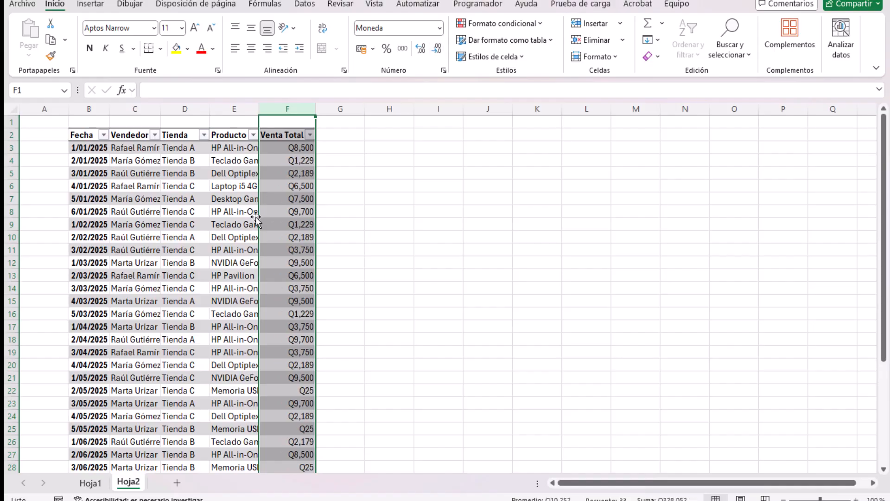
pyautogui.scroll(-3, 134, 300)
pyautogui.scroll(3, 134, 300)
# Look over the formatted sales table from the header to the totals row, checking the Vendedor, Tienda and Producto entries.
pyautogui.click(227, 146)
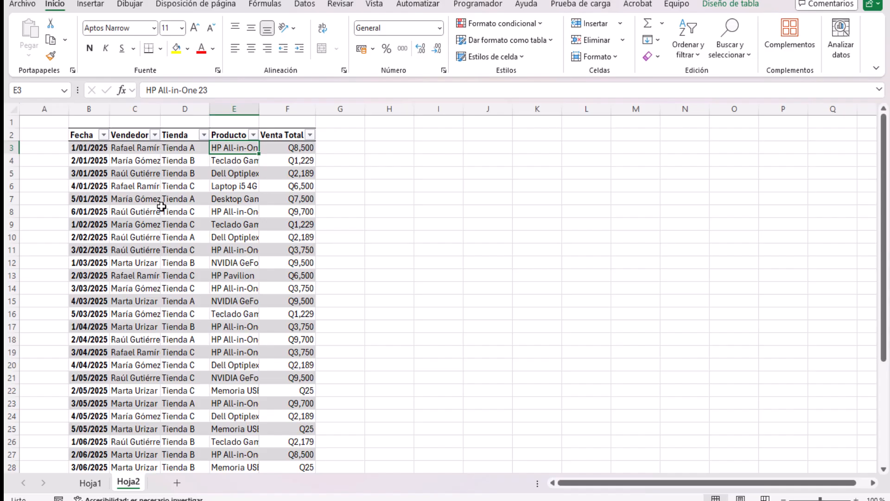
pyautogui.click(145, 149)
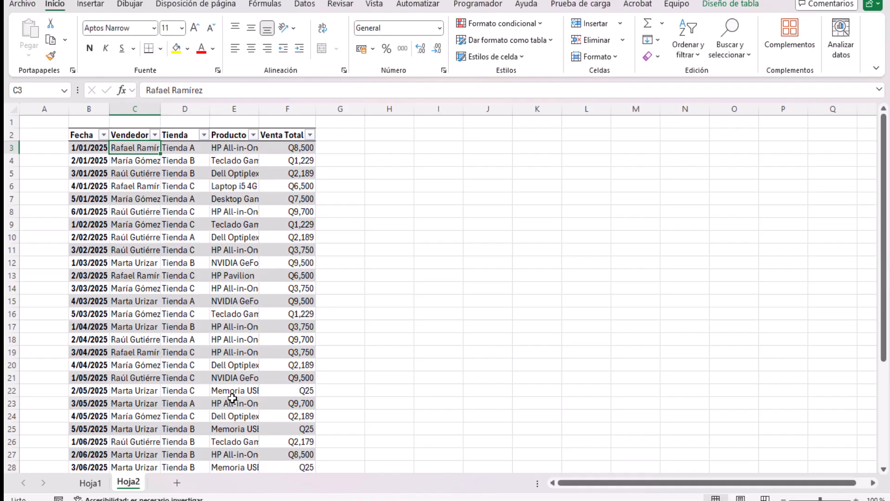
pyautogui.scroll(-4, 232, 397)
pyautogui.scroll(3, 232, 398)
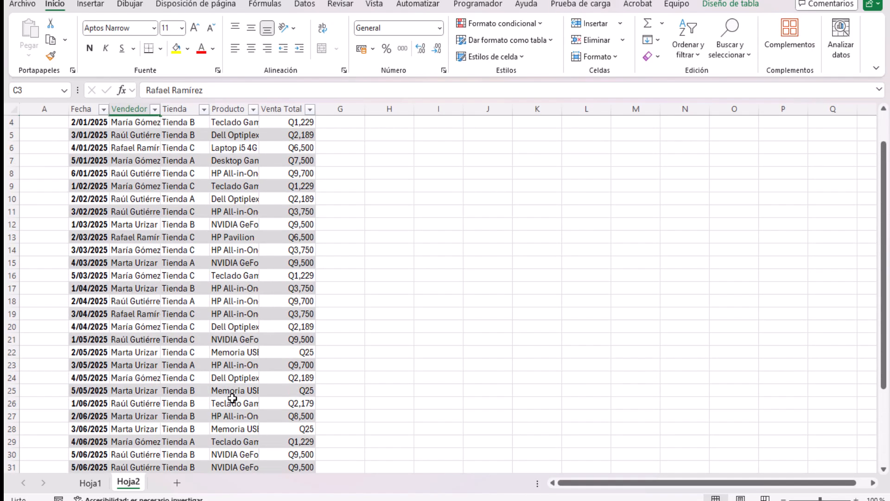
pyautogui.click(256, 185)
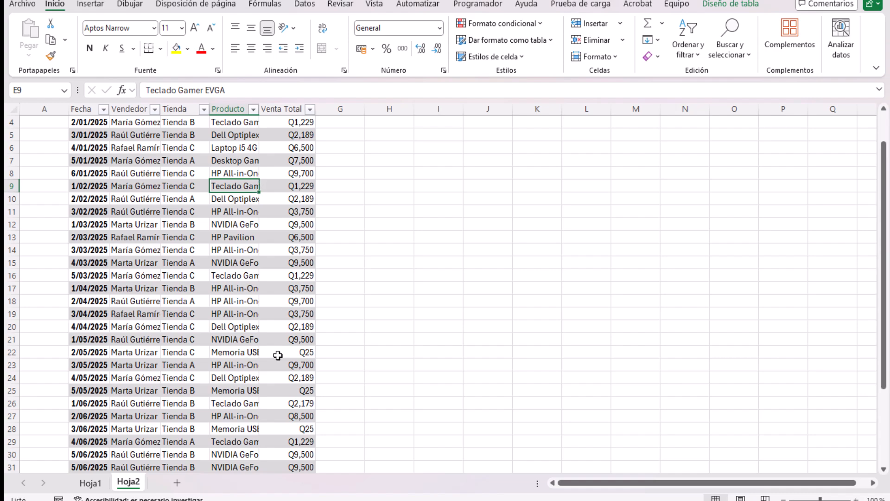
pyautogui.scroll(-3, 278, 355)
pyautogui.scroll(3, 273, 355)
pyautogui.scroll(1, 271, 356)
pyautogui.click(167, 175)
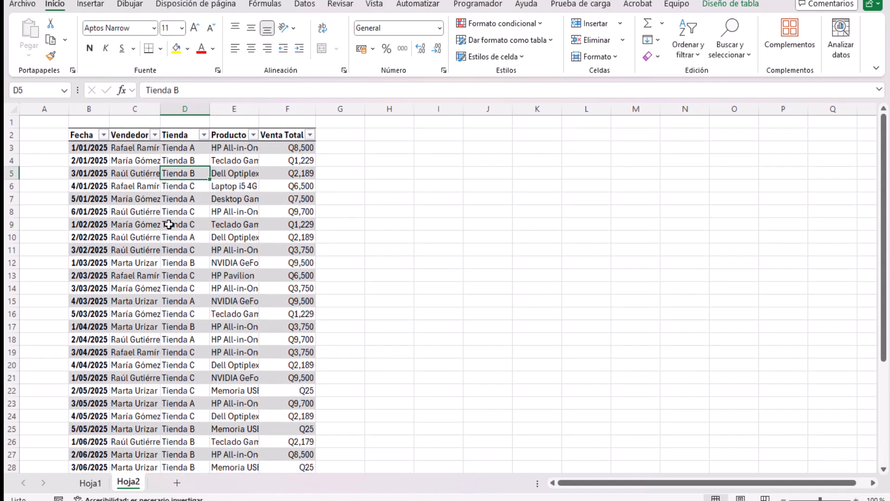
pyautogui.click(123, 144)
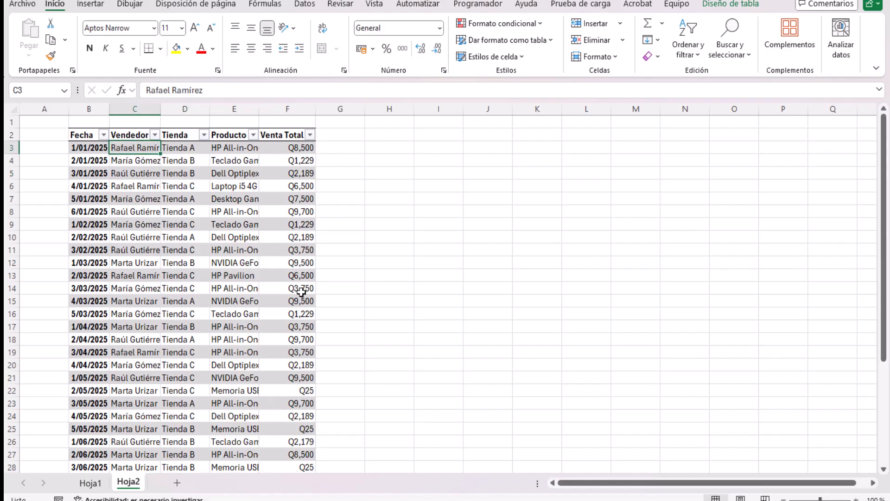
pyautogui.scroll(-4, 280, 297)
pyautogui.scroll(4, 277, 298)
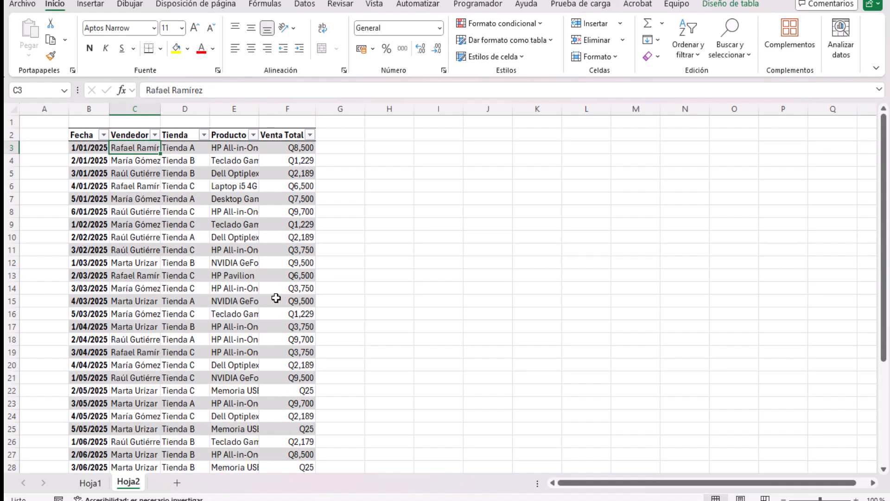